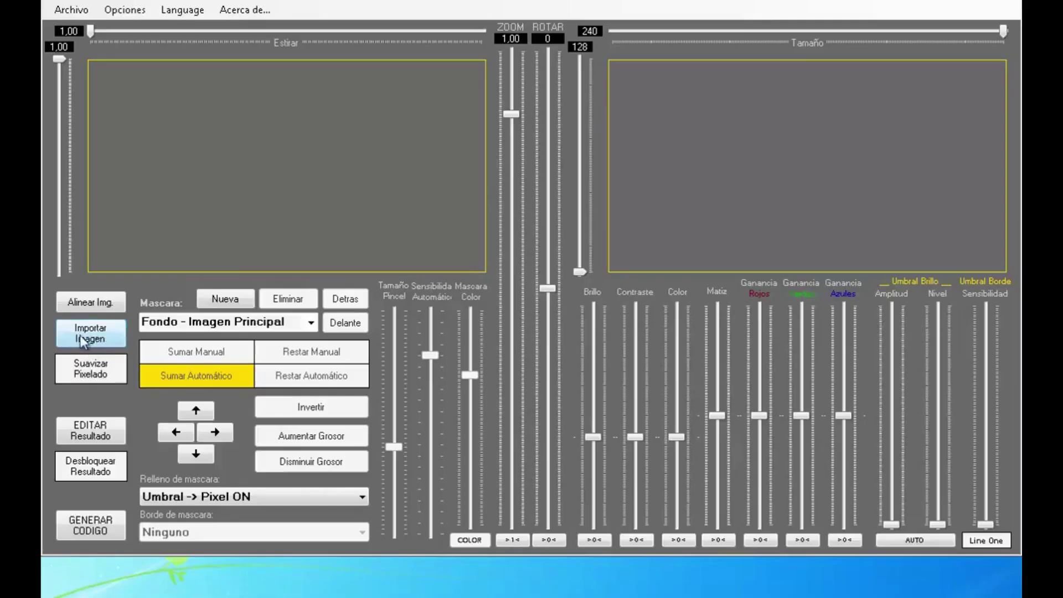
Import imagesCA8Y4SBT.jpg and enlarge it to a zoom of 4.25, positioned so both eyes fill the frame
click(87, 341)
double_click(330, 124)
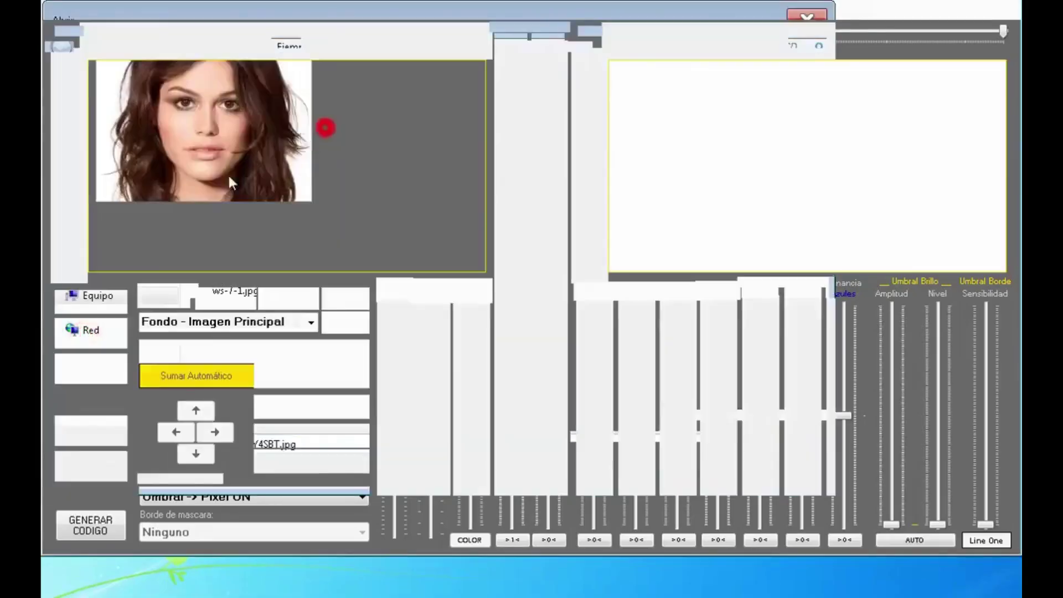
scroll(290, 182, up, 10)
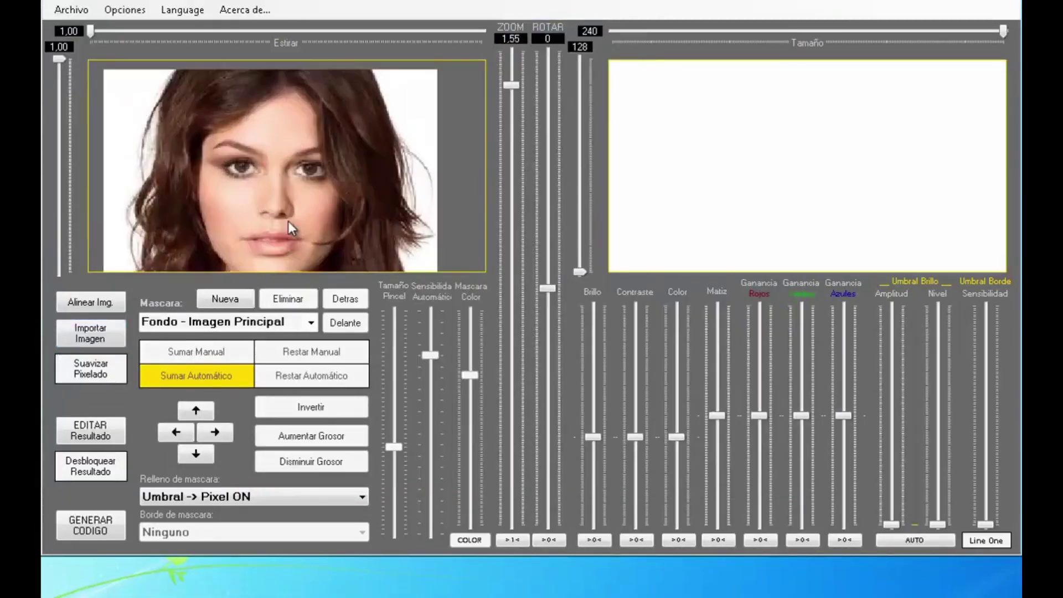
scroll(288, 221, up, 1)
drag(254, 194, 293, 183)
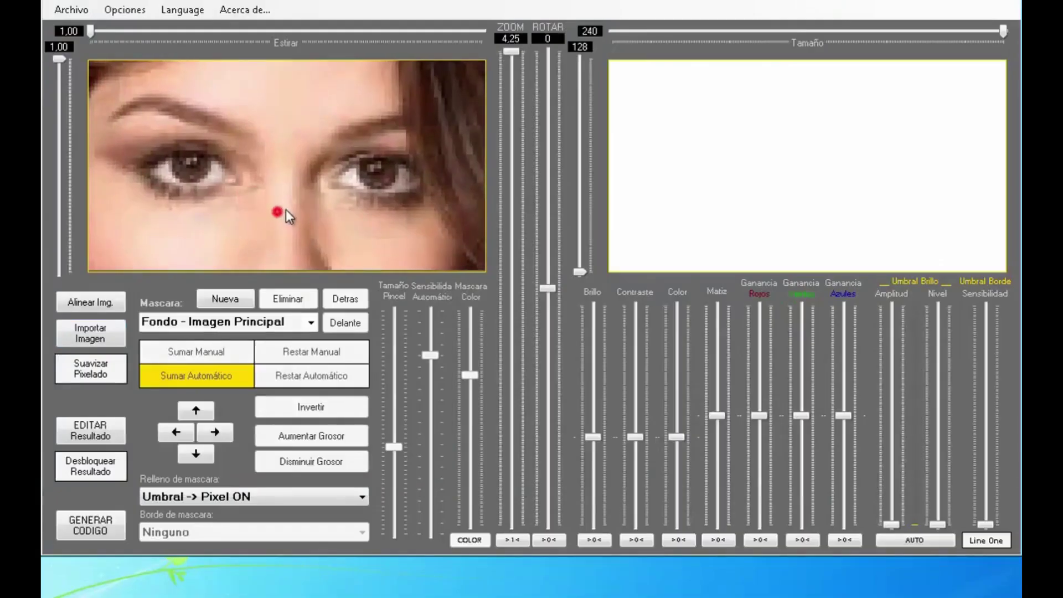
Apply the automatic brightness threshold to the eyes image and turn on pixel smoothing
click(918, 540)
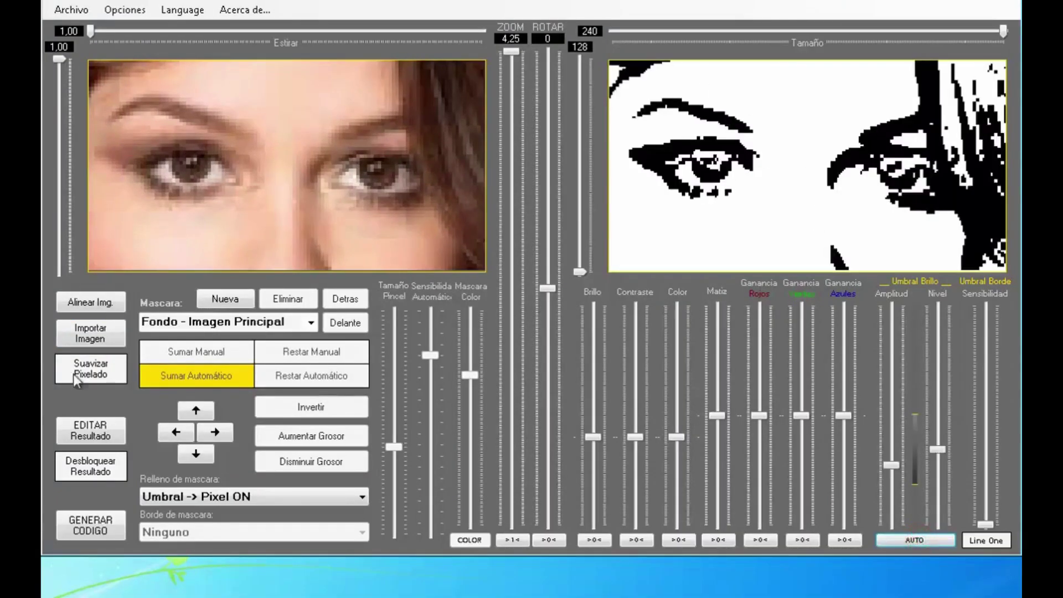
click(97, 372)
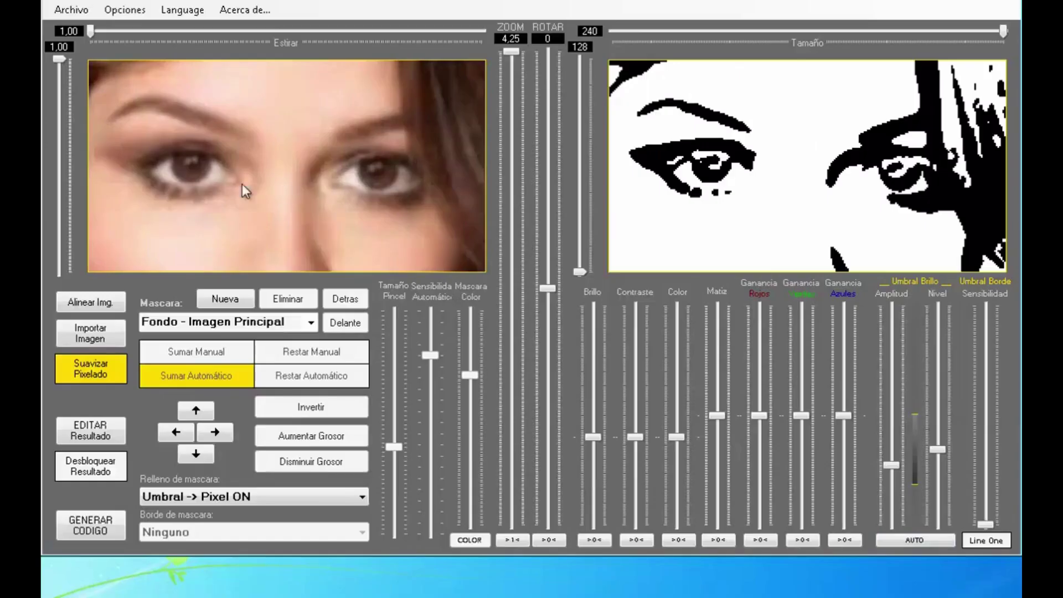
click(287, 184)
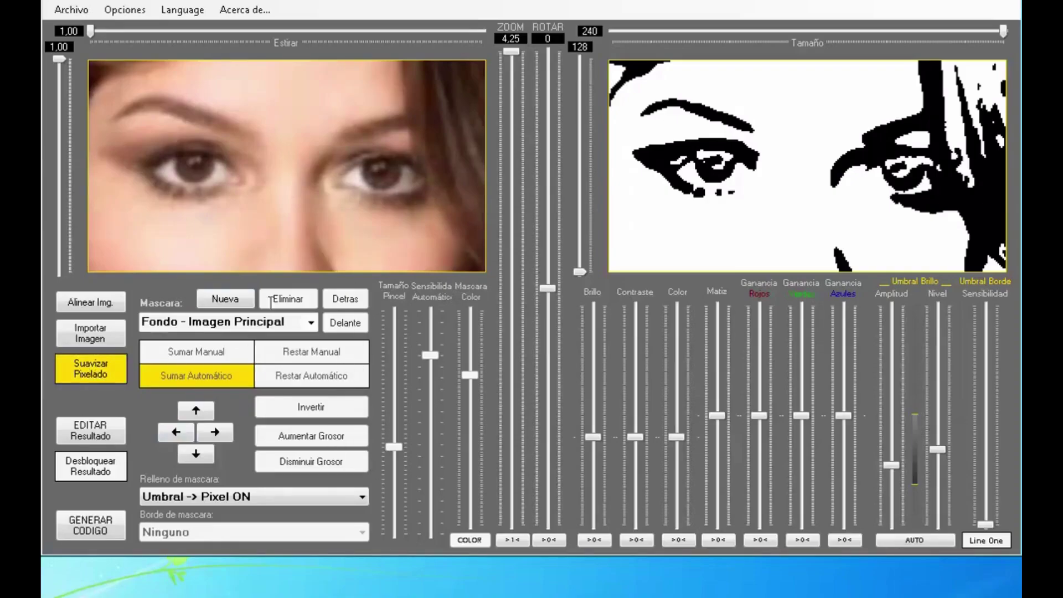
Set the pixel smoothing method to Interpolación Bicubica and switch smoothing off and on to compare the effect
click(124, 9)
mouse_move(130, 46)
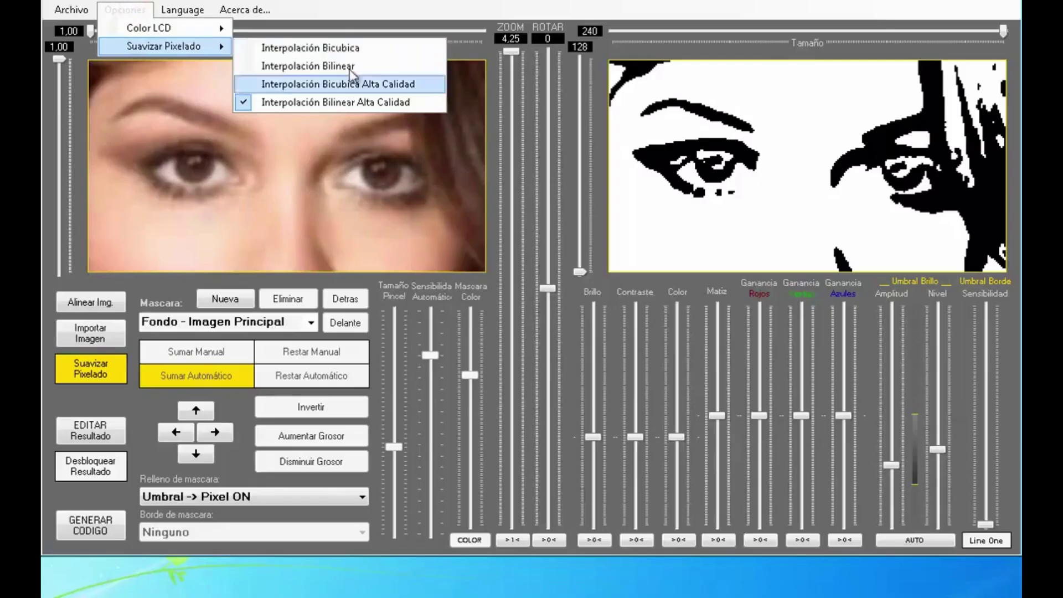
click(332, 48)
click(280, 190)
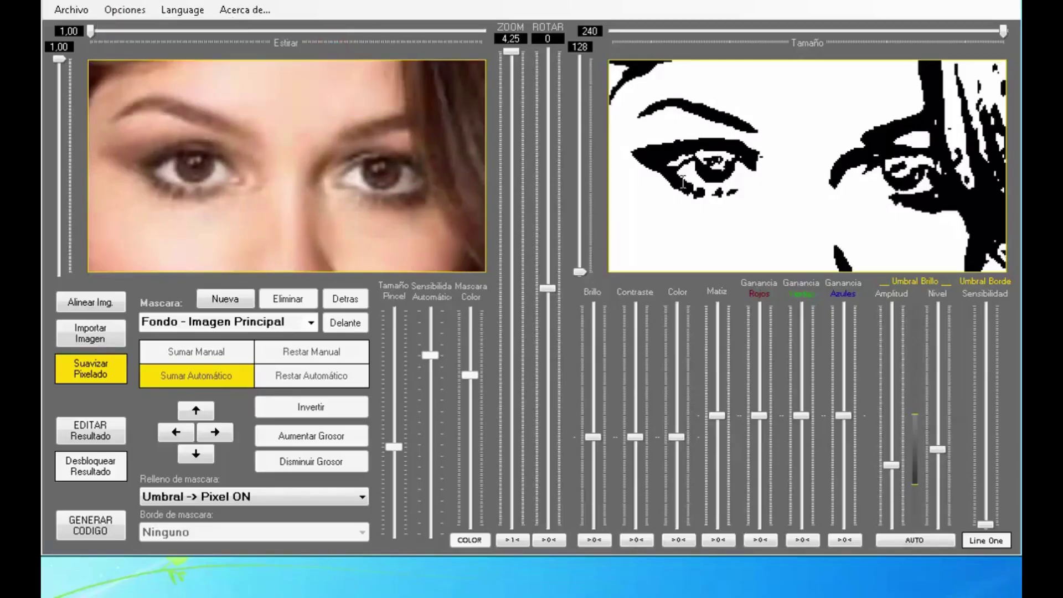
click(95, 374)
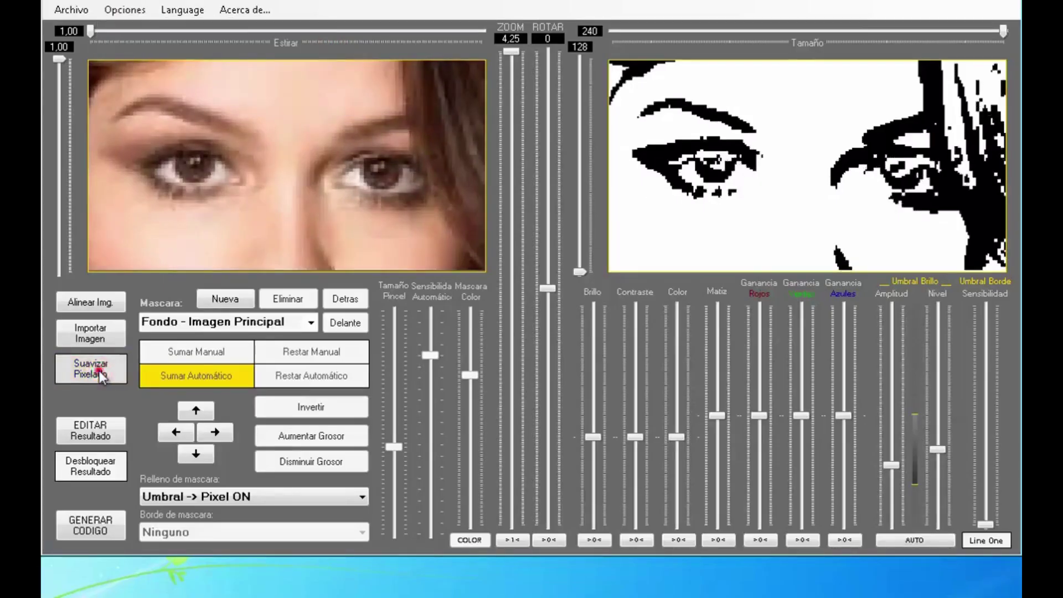
Try the Interpolación Bilinear smoothing method, followed by Interpolación Bicubica Alta Calidad
click(119, 9)
click(139, 45)
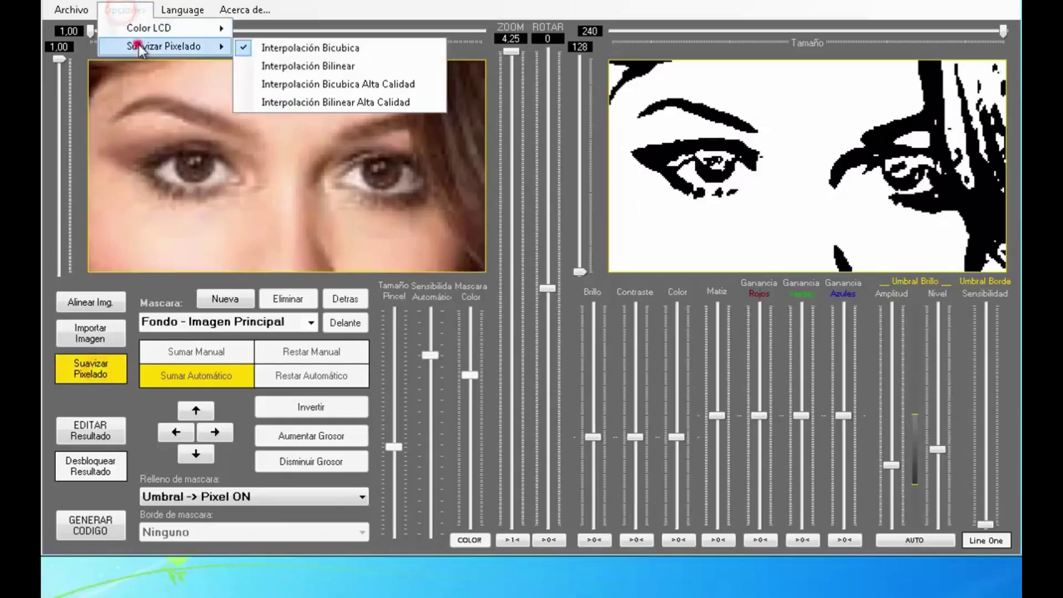
click(370, 65)
click(128, 10)
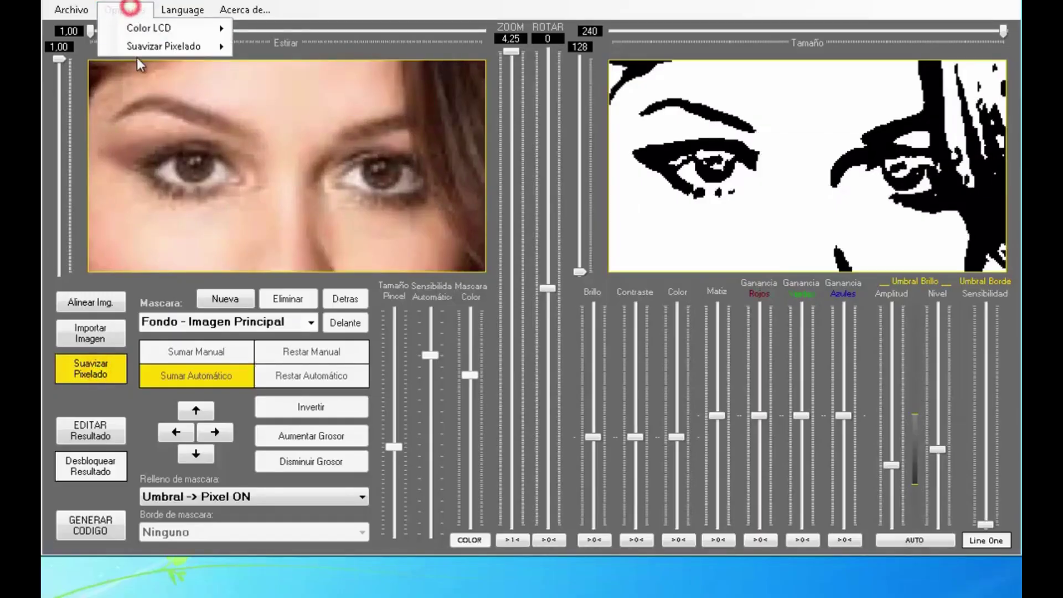
click(143, 46)
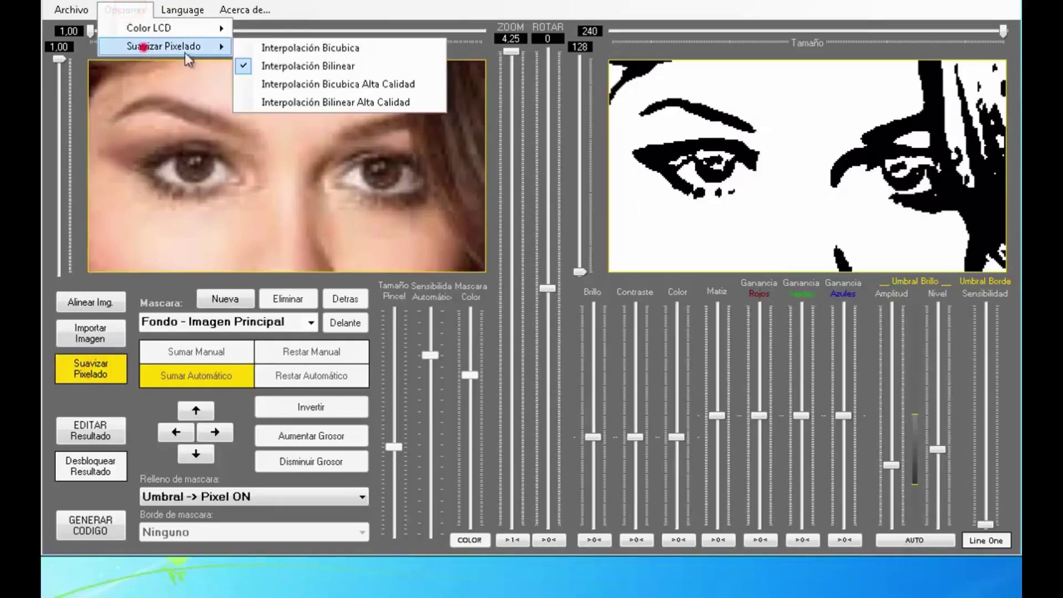
click(364, 85)
click(289, 162)
Try Interpolación Bilinear Alta Calidad as the pixel smoothing method
click(121, 10)
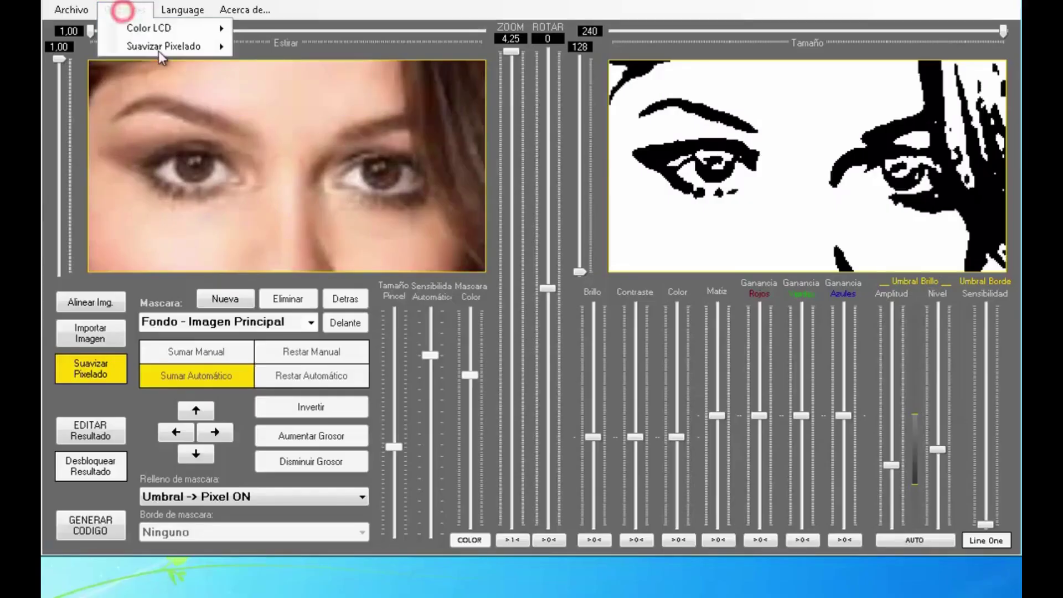
click(157, 46)
click(342, 100)
click(287, 183)
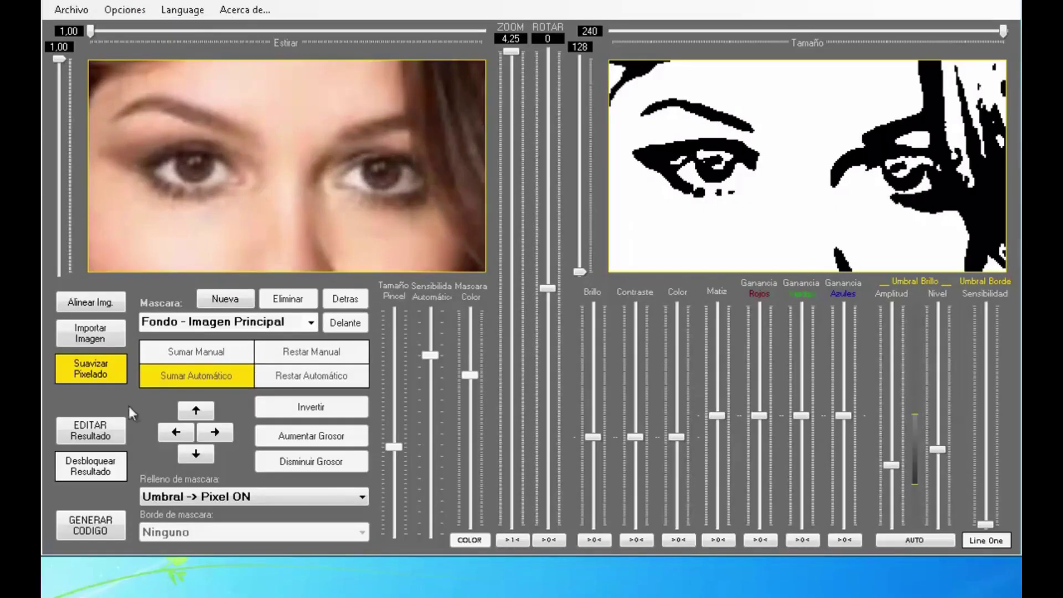
Set the pixel smoothing method to Interpolación Bicubica Alta Calidad
click(127, 10)
click(131, 47)
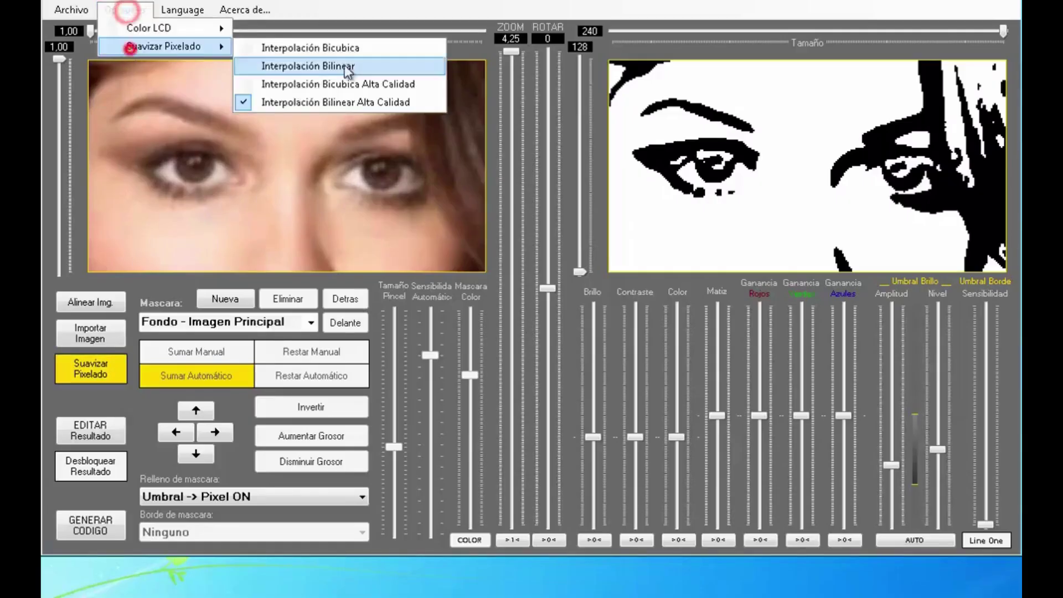
click(332, 84)
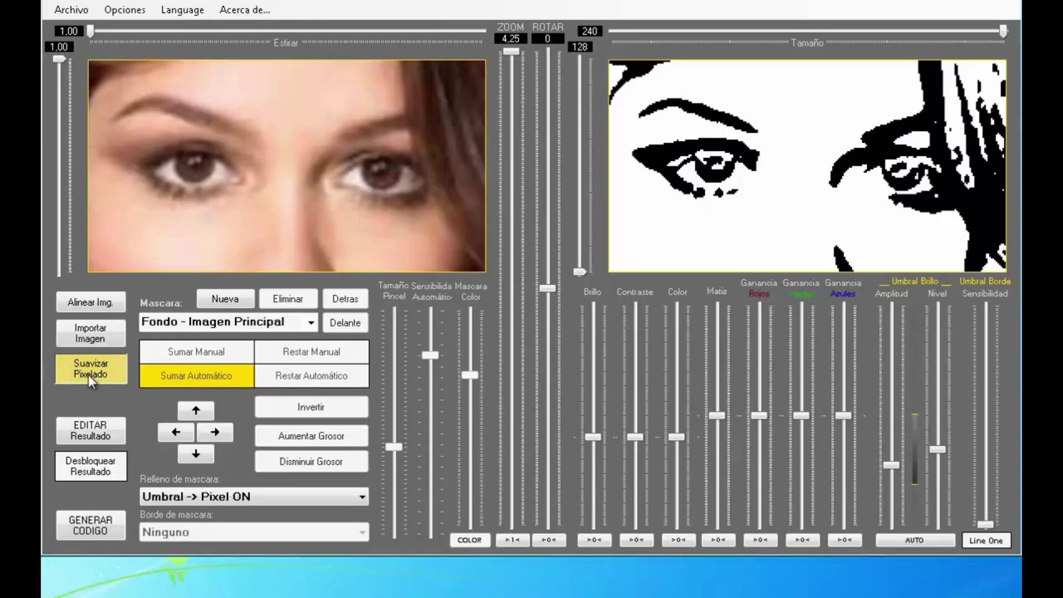
Import k2.bmp, move the logo toward the middle of the frame and enlarge it to a zoom of 2.02
click(90, 333)
click(424, 275)
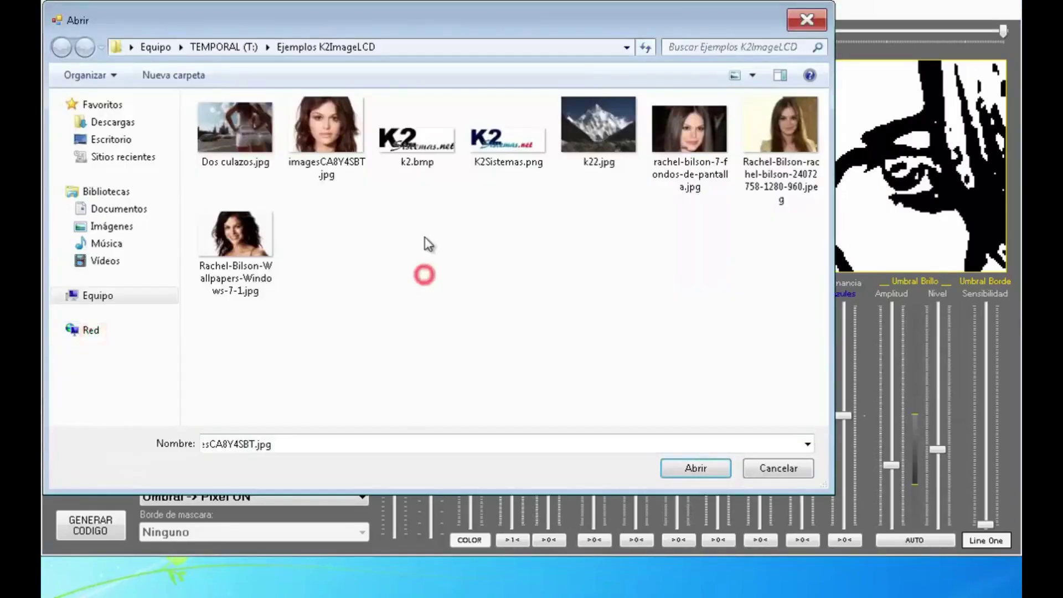
double_click(409, 145)
drag(172, 107, 270, 166)
scroll(286, 182, up, 1)
scroll(267, 166, up, 2)
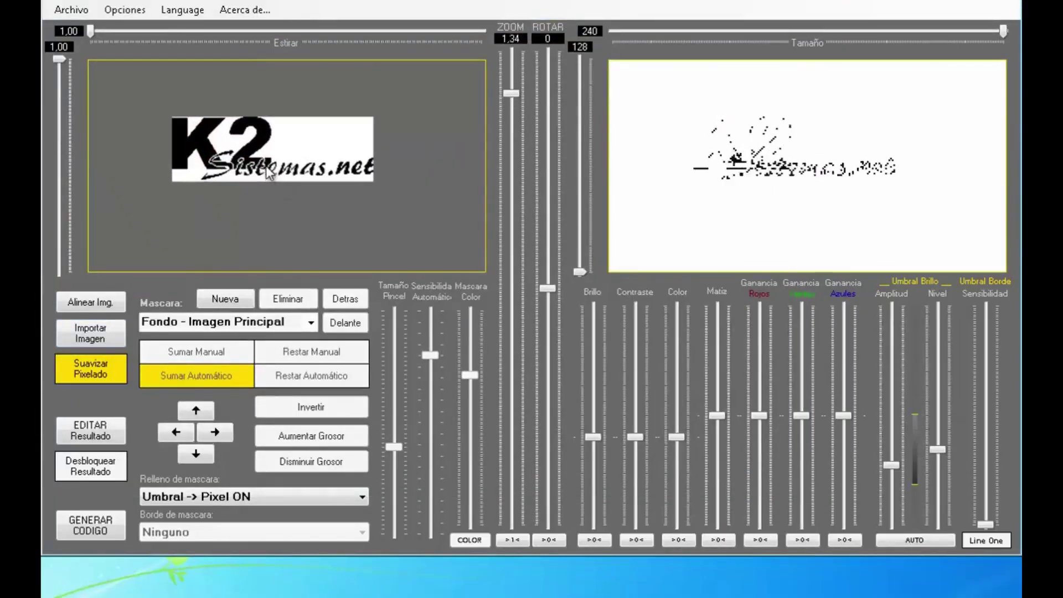
scroll(269, 172, up, 5)
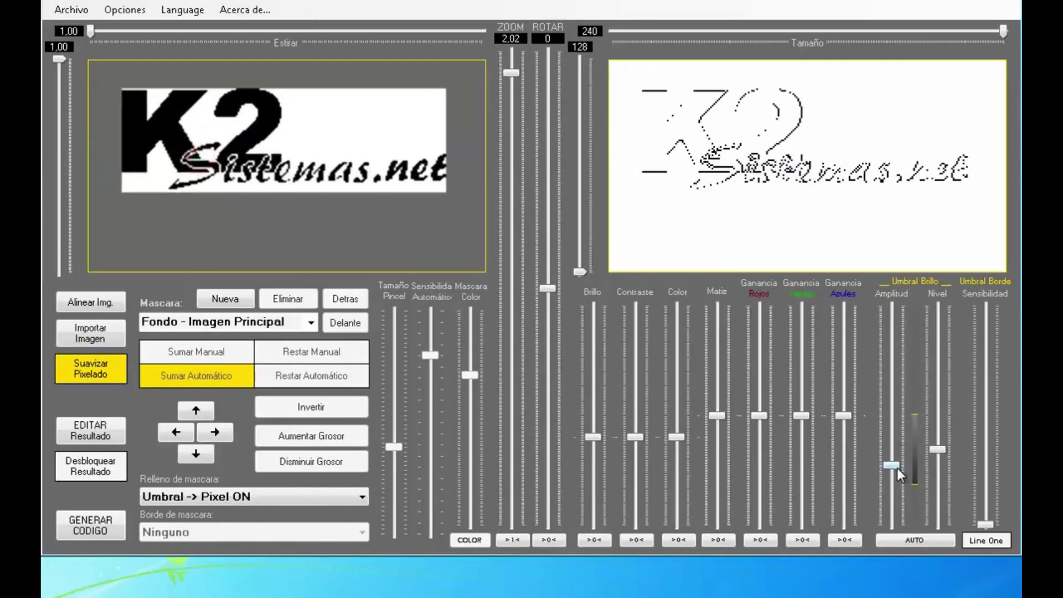
Raise the brightness threshold amplitude and lower its level so the logo's letters are filled solid black
drag(897, 467, 897, 409)
drag(936, 450, 935, 488)
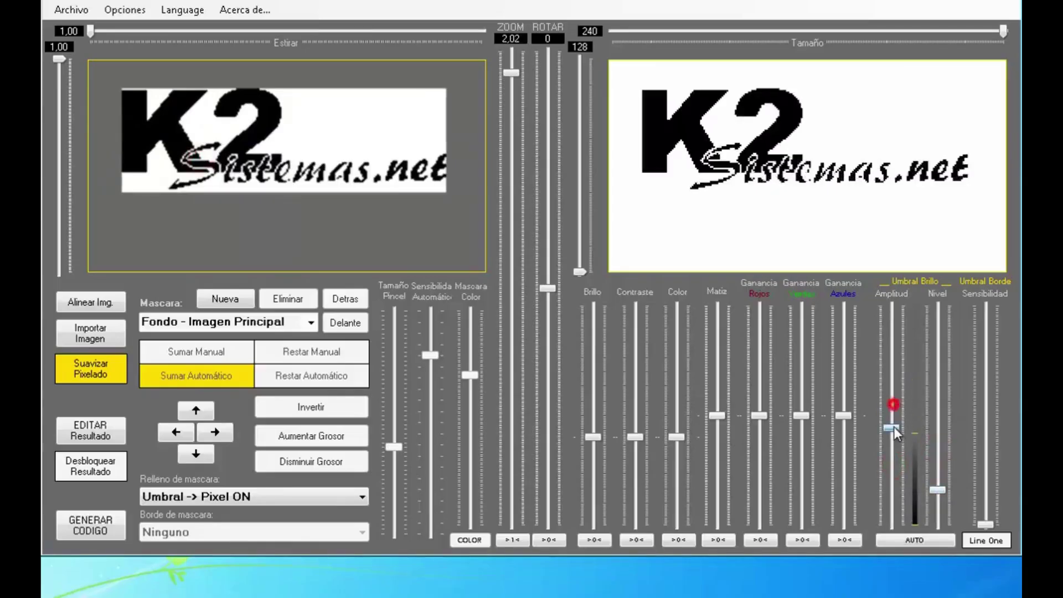
Enlarge the logo to a zoom of 3.98, reposition it on the K2 lettering and turn off pixel smoothing
scroll(230, 185, up, 7)
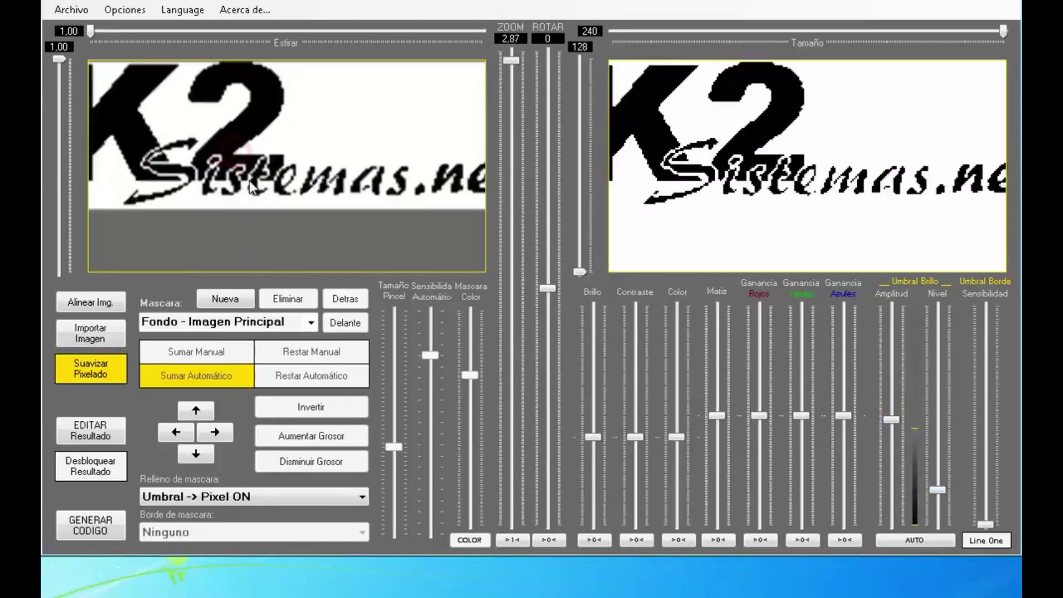
drag(275, 191, 251, 186)
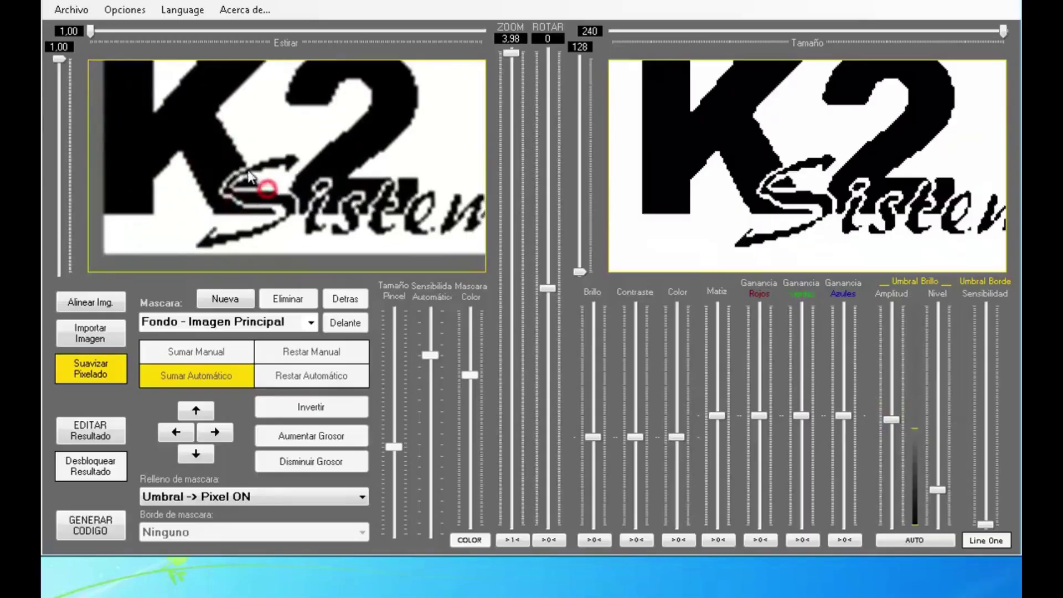
click(82, 371)
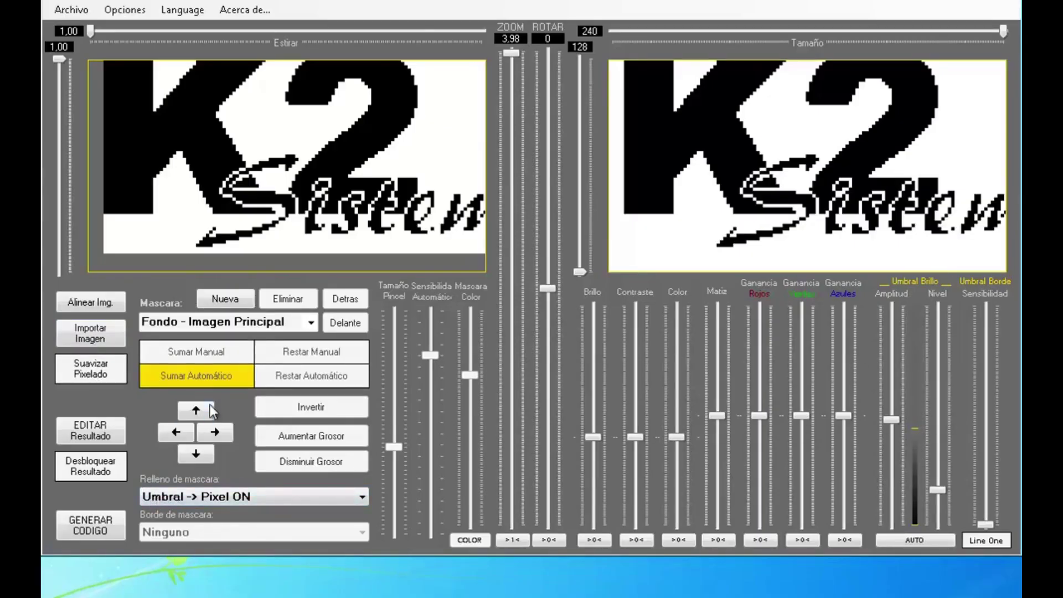
click(84, 333)
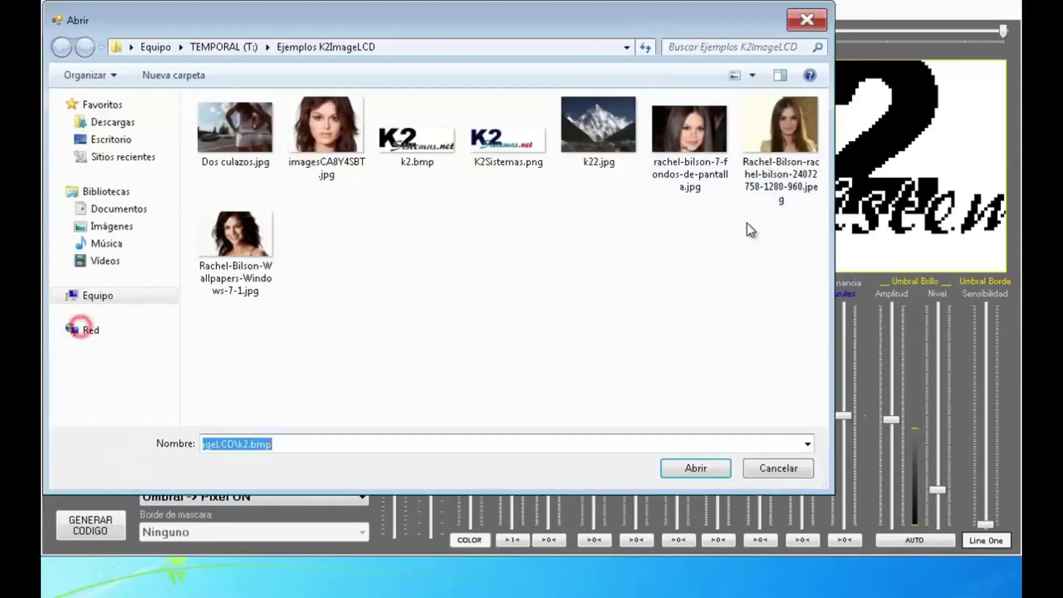
double_click(776, 135)
click(710, 431)
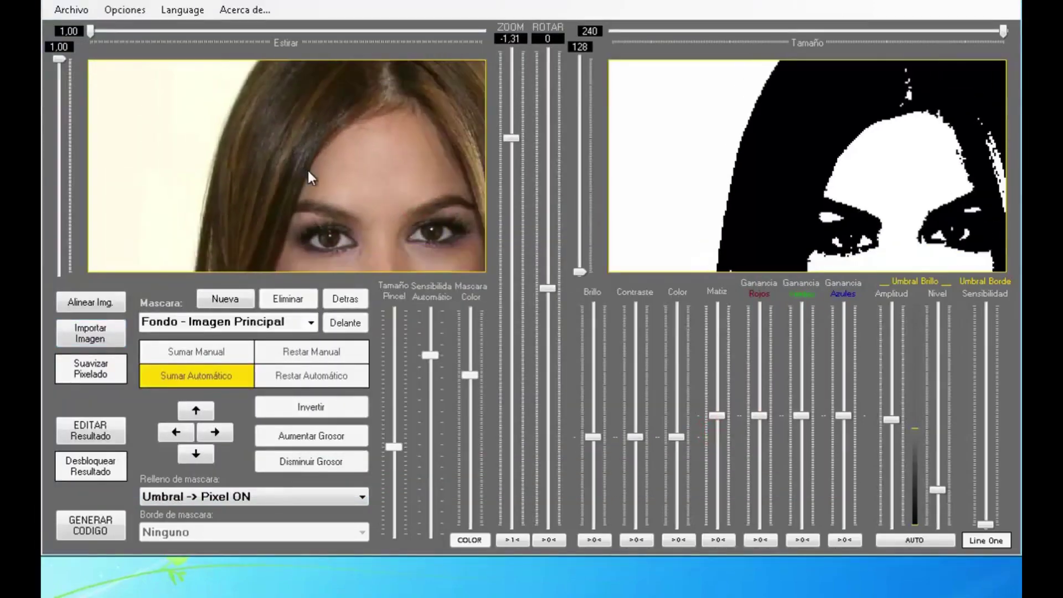
scroll(308, 178, down, 5)
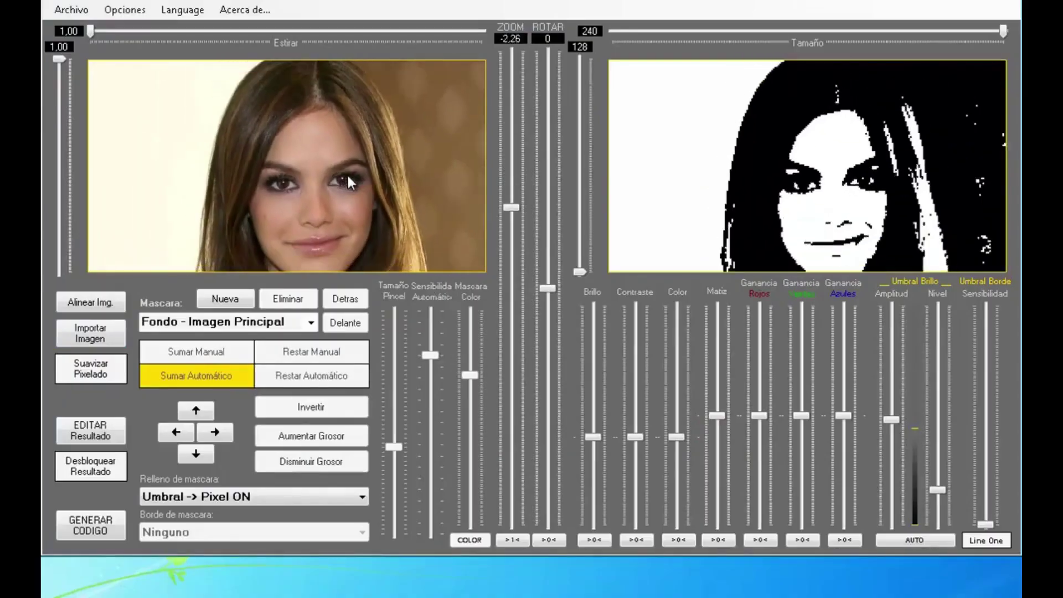
scroll(348, 179, down, 3)
drag(339, 190, 385, 190)
scroll(359, 197, down, 1)
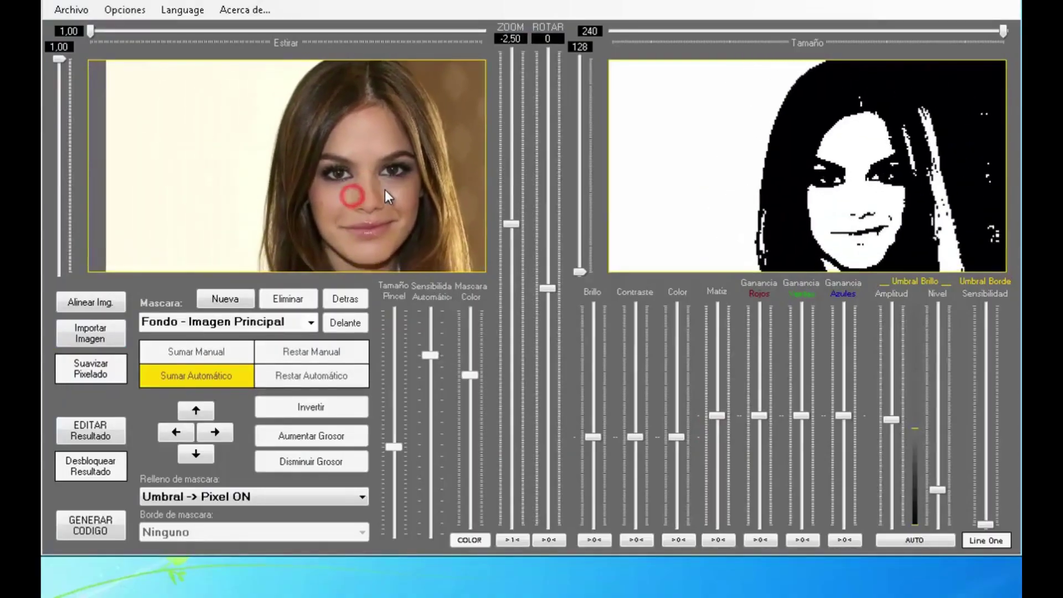
click(361, 197)
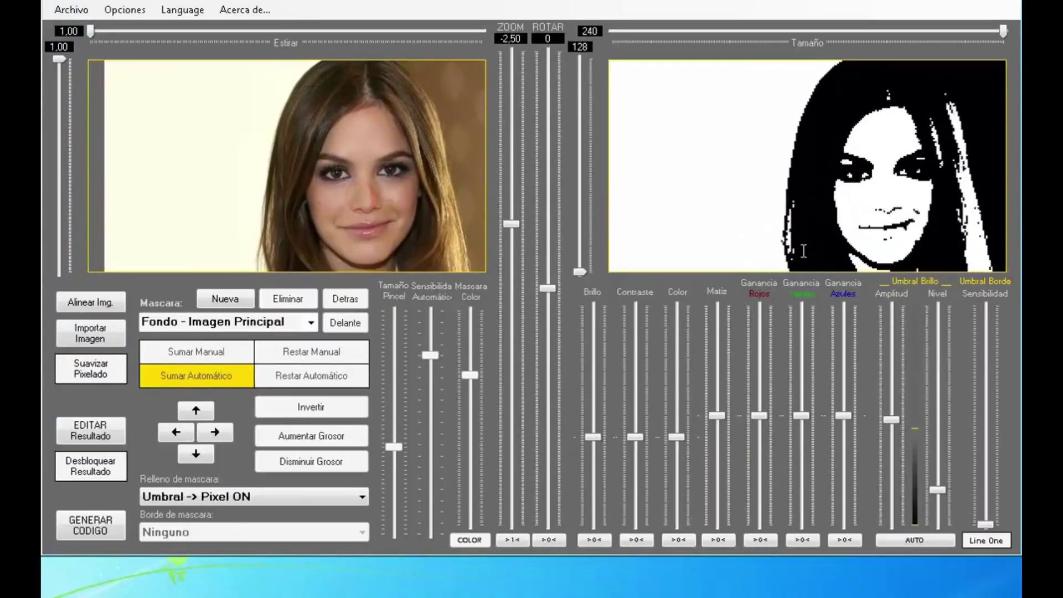
Lower the brightness threshold level and raise its amplitude to adjust the portrait's black areas
drag(939, 491, 938, 508)
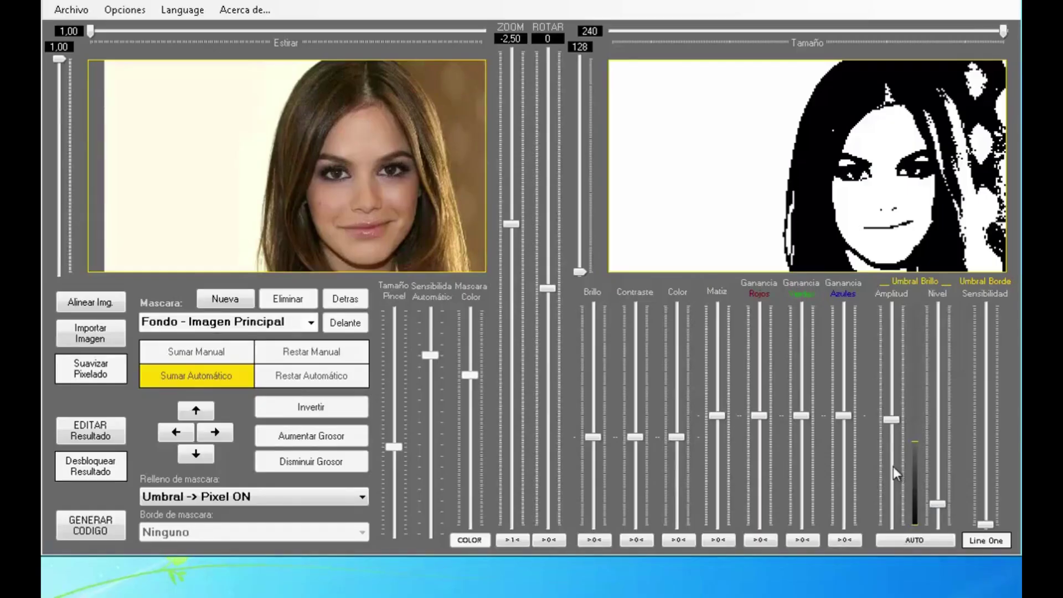
mouse_move(899, 420)
mouse_down()
mouse_move(898, 447)
mouse_move(896, 415)
mouse_up()
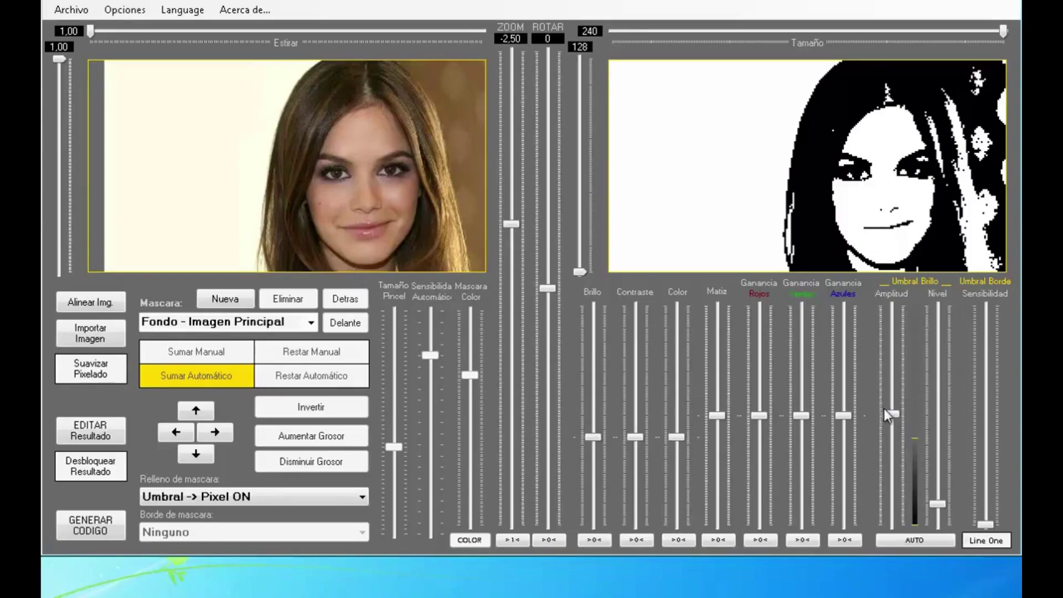
drag(892, 413, 895, 387)
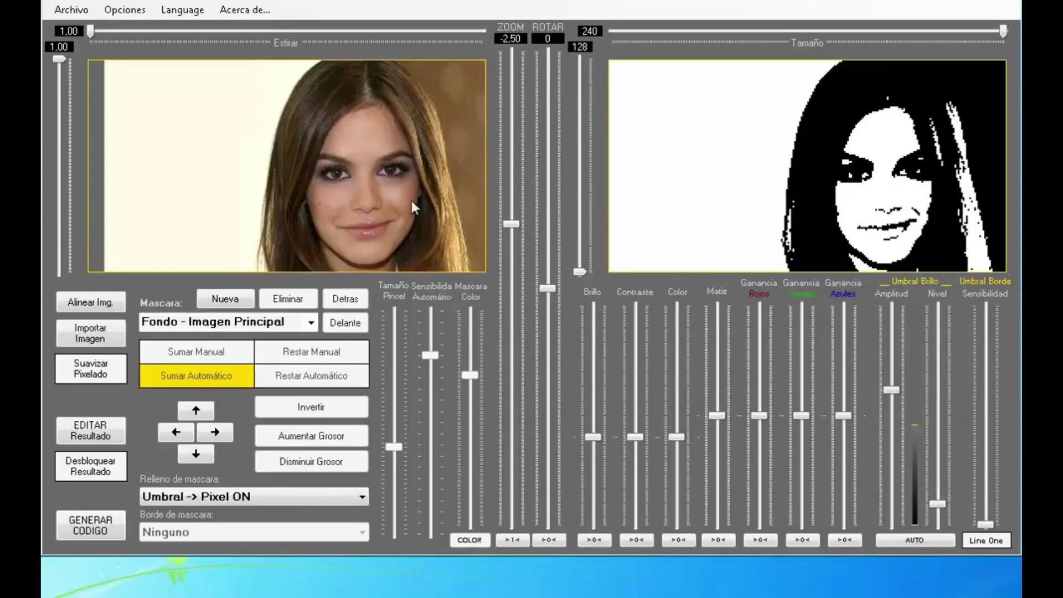
Reduce the portrait to a zoom of -2.56 and set the brightness threshold amplitude and level to their minimum
drag(411, 201, 371, 195)
scroll(376, 192, down, 1)
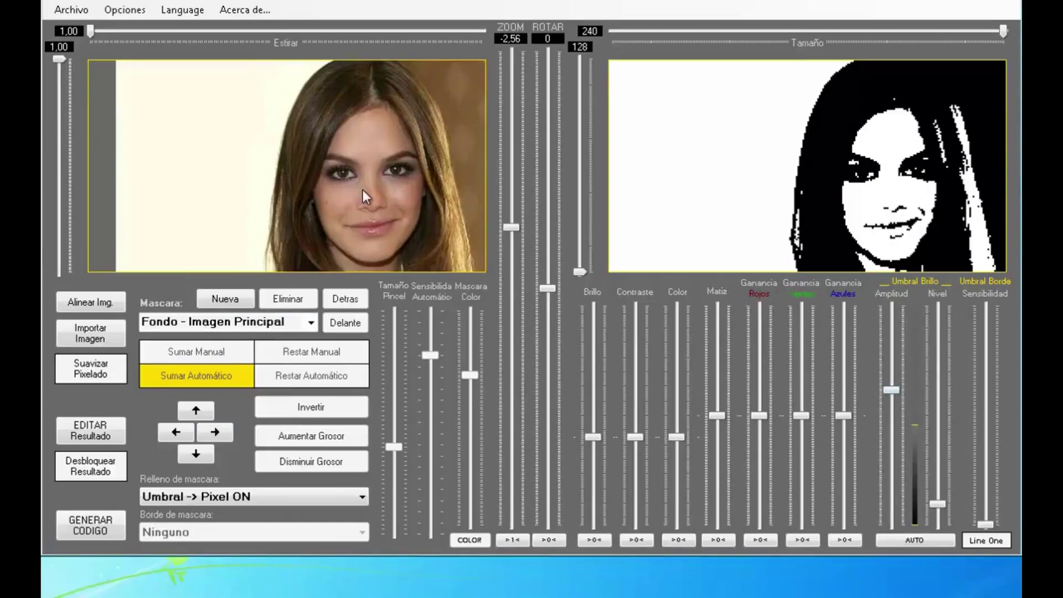
drag(891, 390, 891, 529)
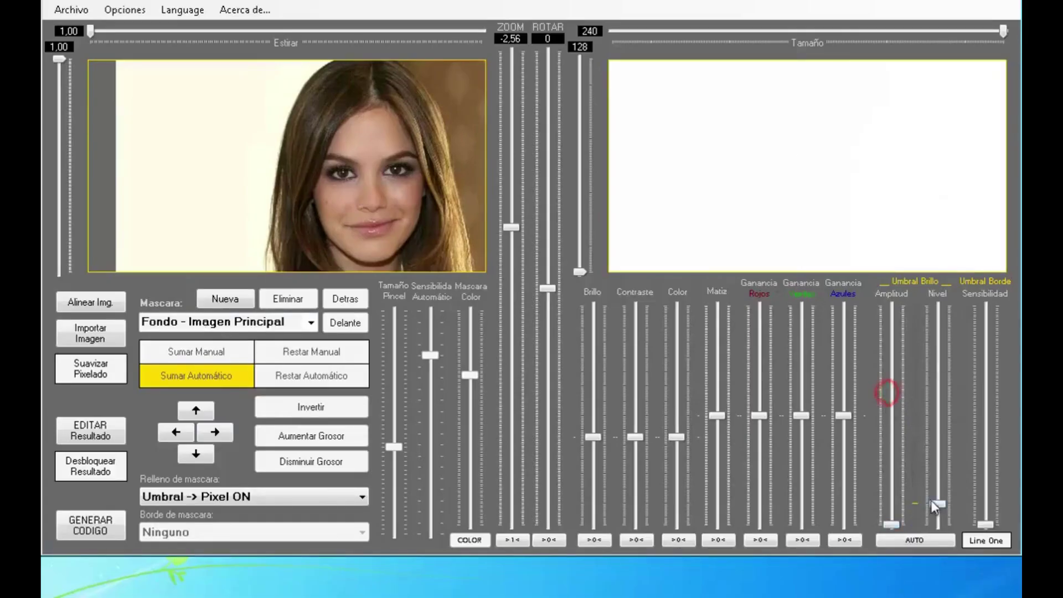
drag(938, 503, 938, 526)
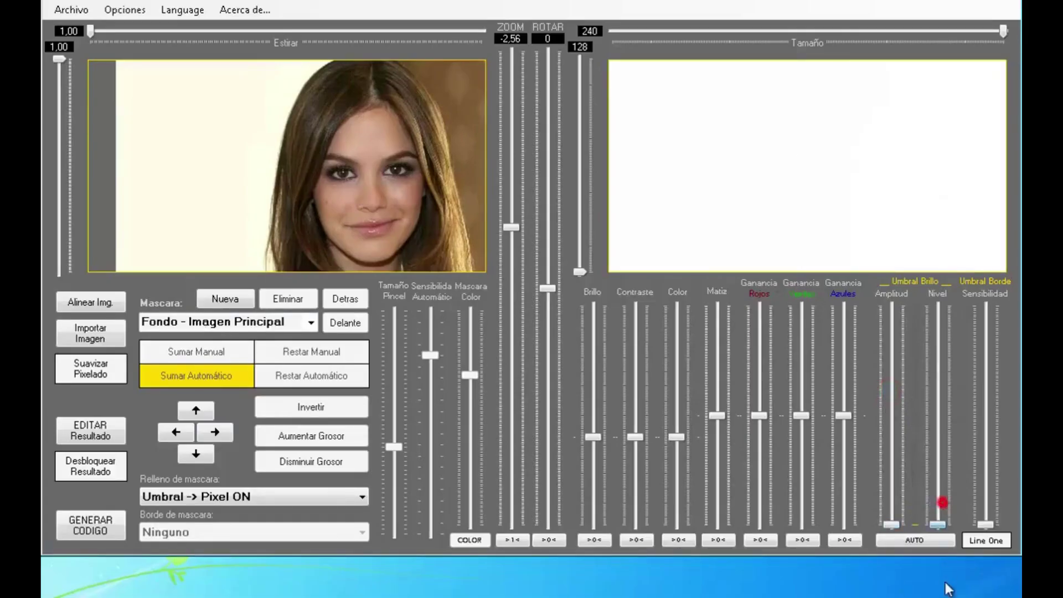
Create a new mask for the portrait
click(226, 302)
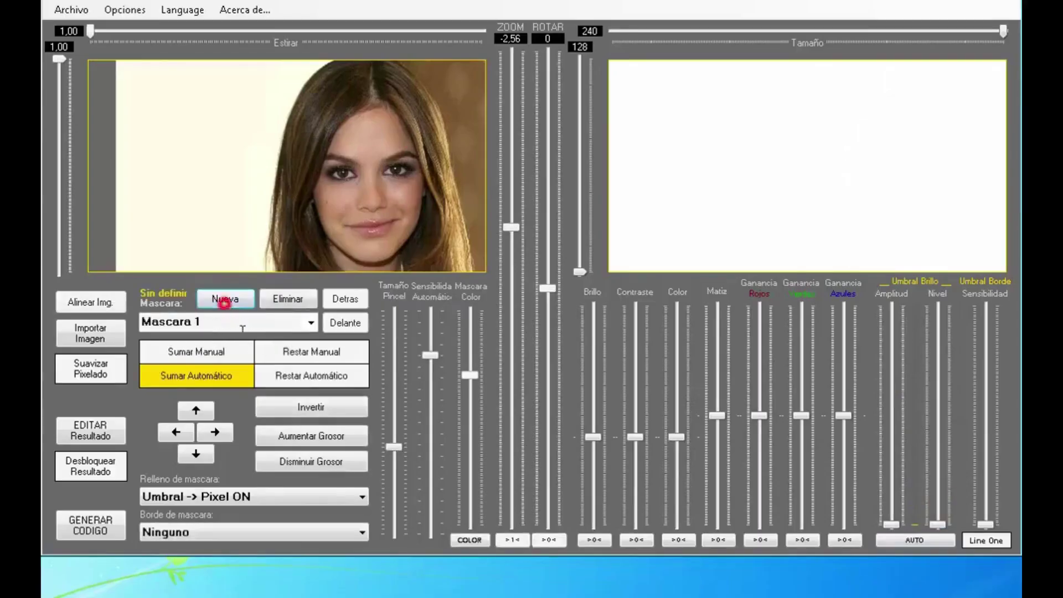
Try adding the hair around the face to the mask automatically, and clear the mask
click(321, 96)
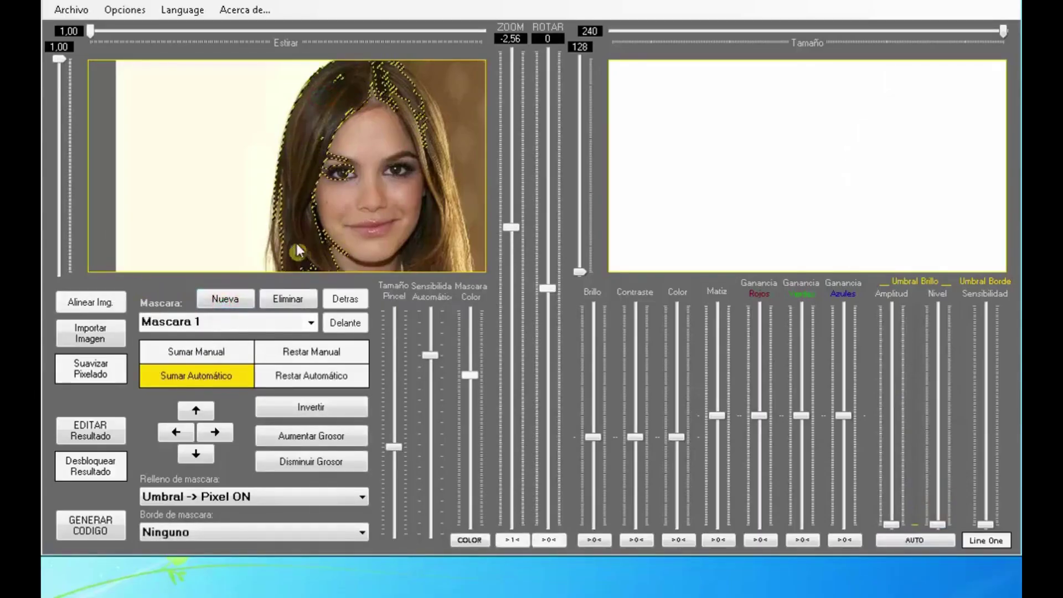
click(289, 213)
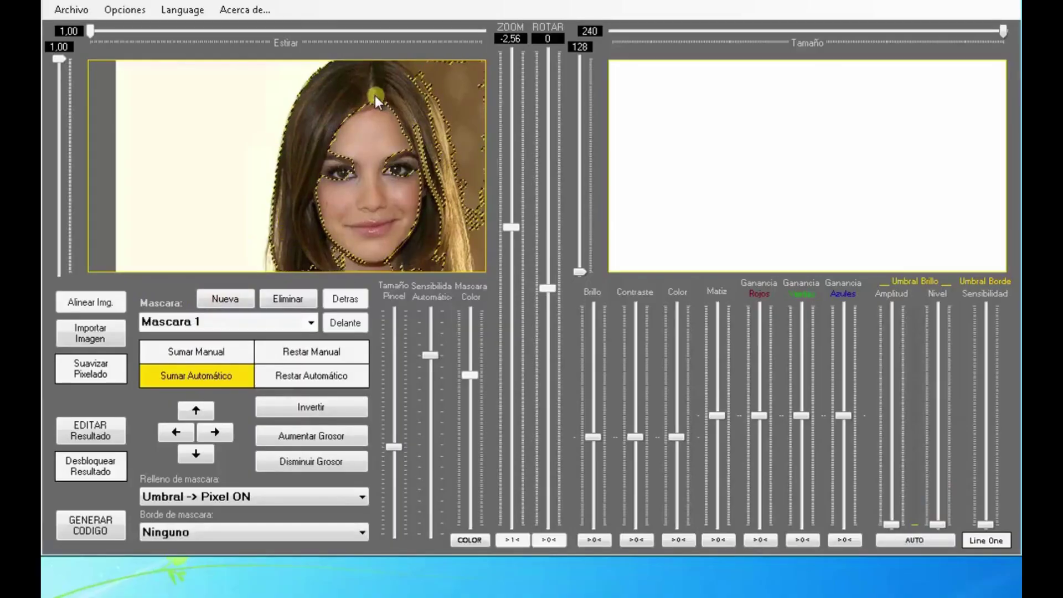
click(435, 106)
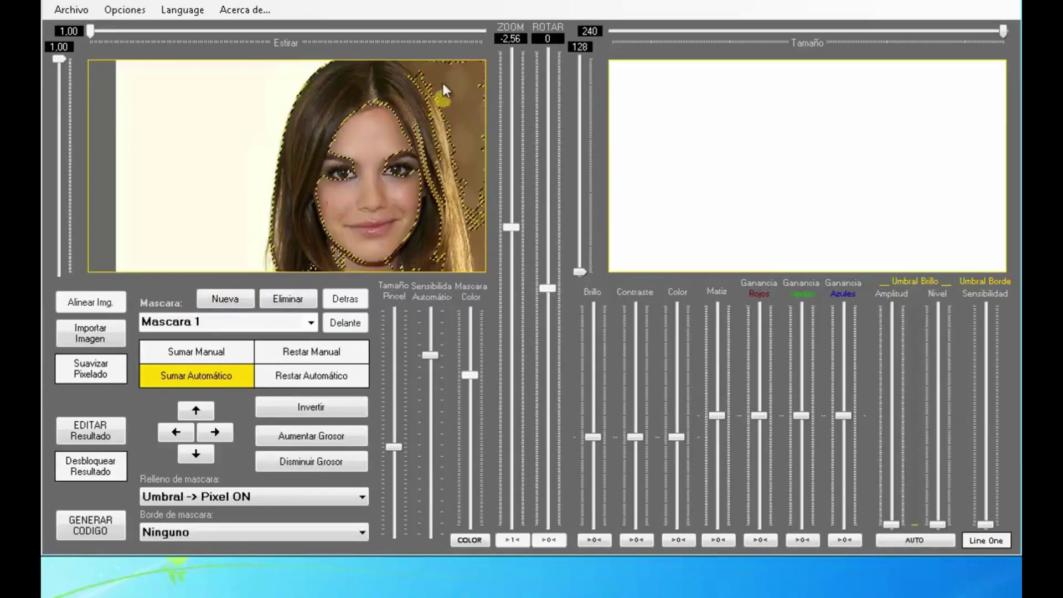
click(456, 95)
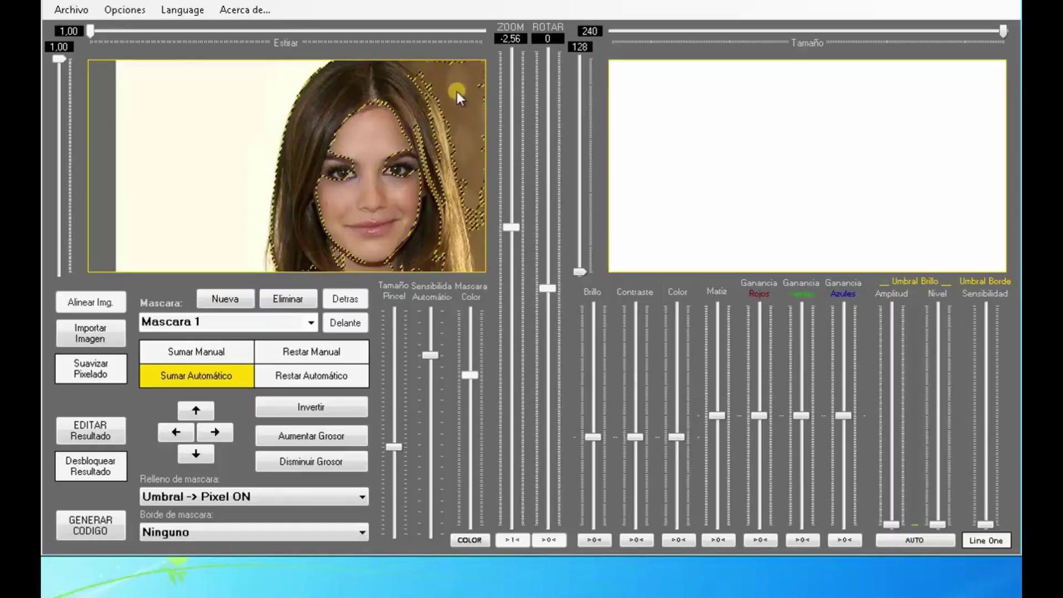
click(351, 93)
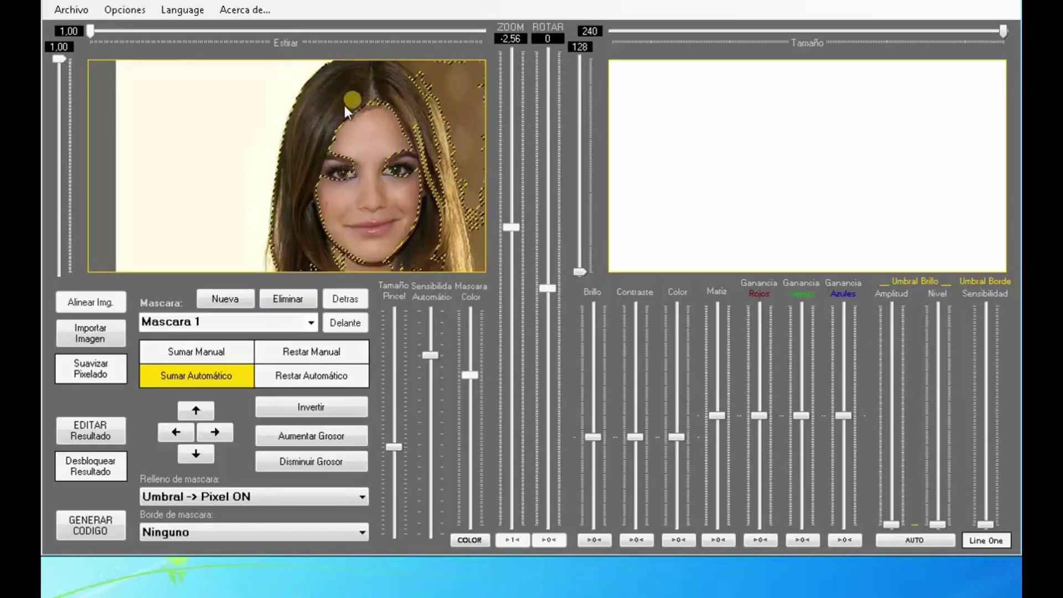
click(324, 104)
click(373, 218)
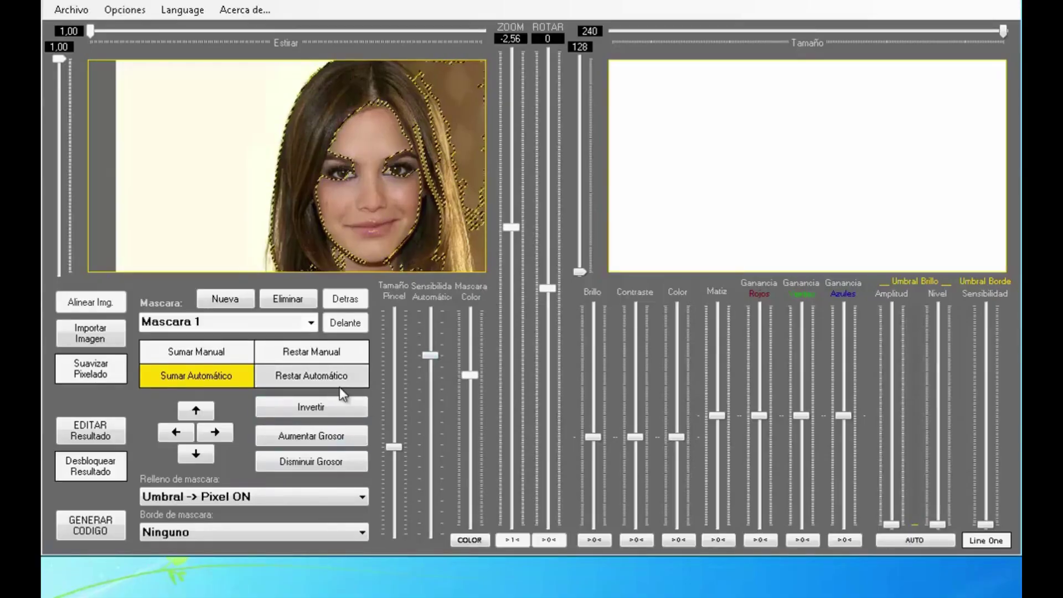
key(Delete)
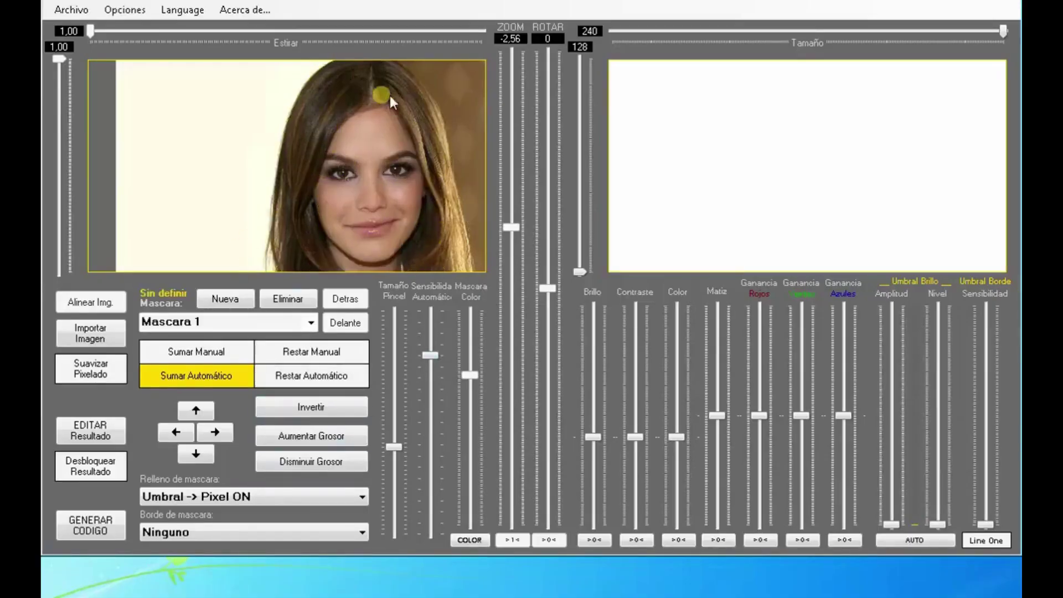
click(427, 118)
key(Delete)
Try adding the hair and brown background beside it to the mask with the automatic sensitivity at the upper end of its range
drag(431, 355, 440, 298)
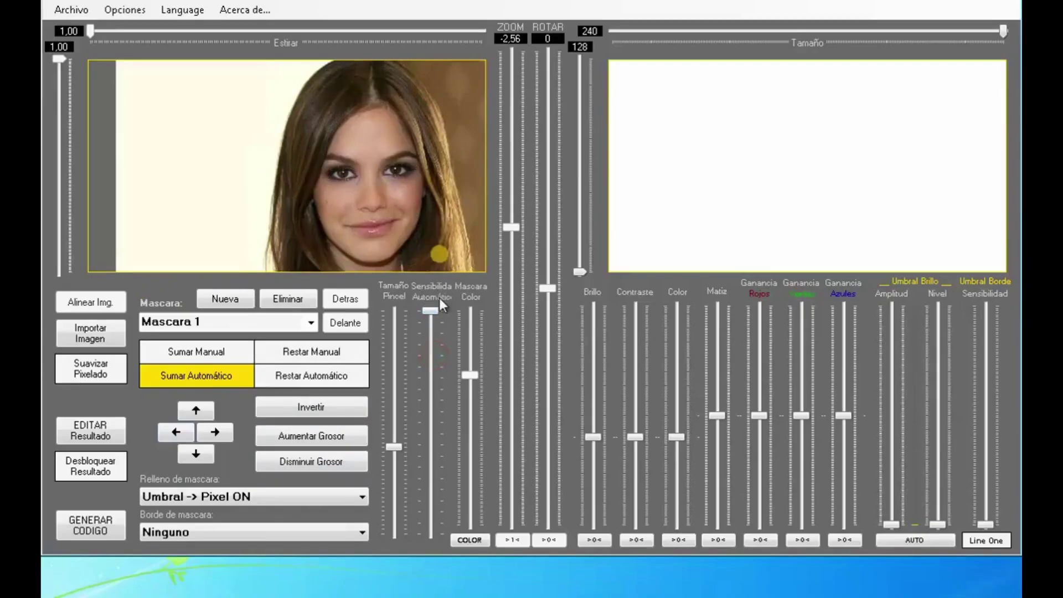
click(431, 132)
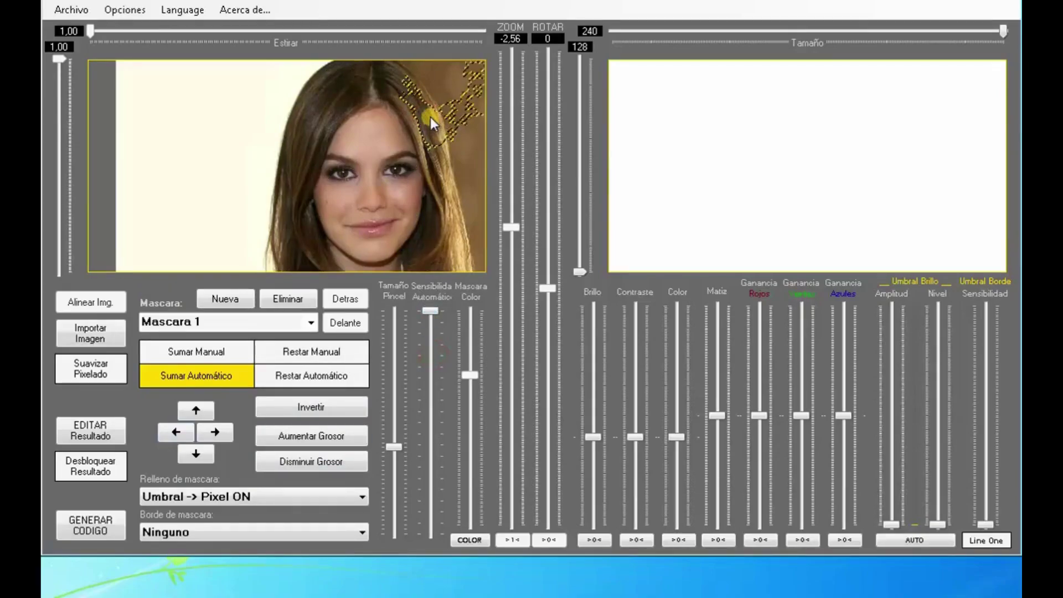
click(421, 102)
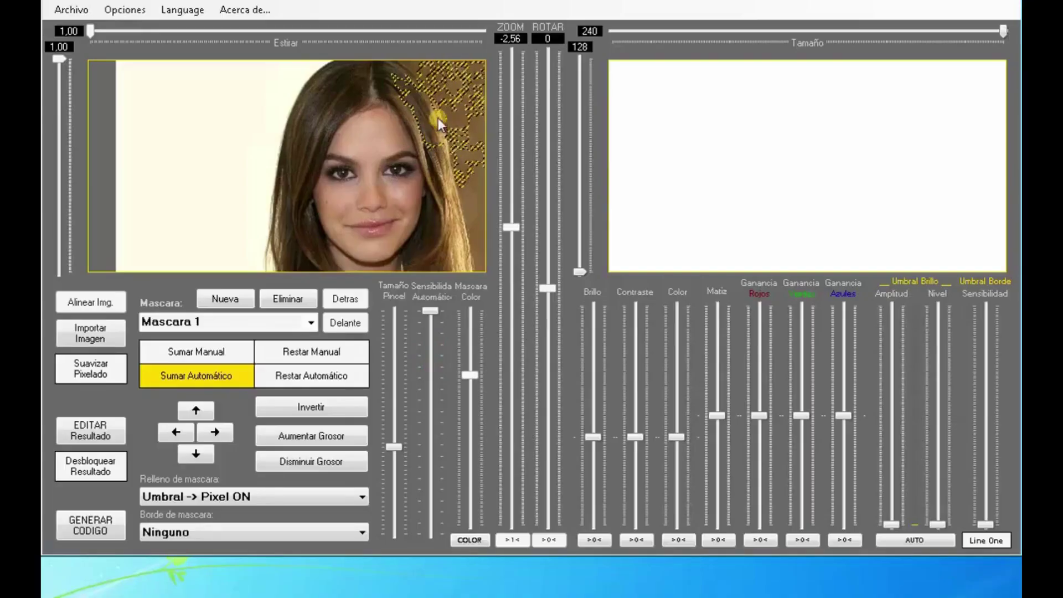
click(423, 133)
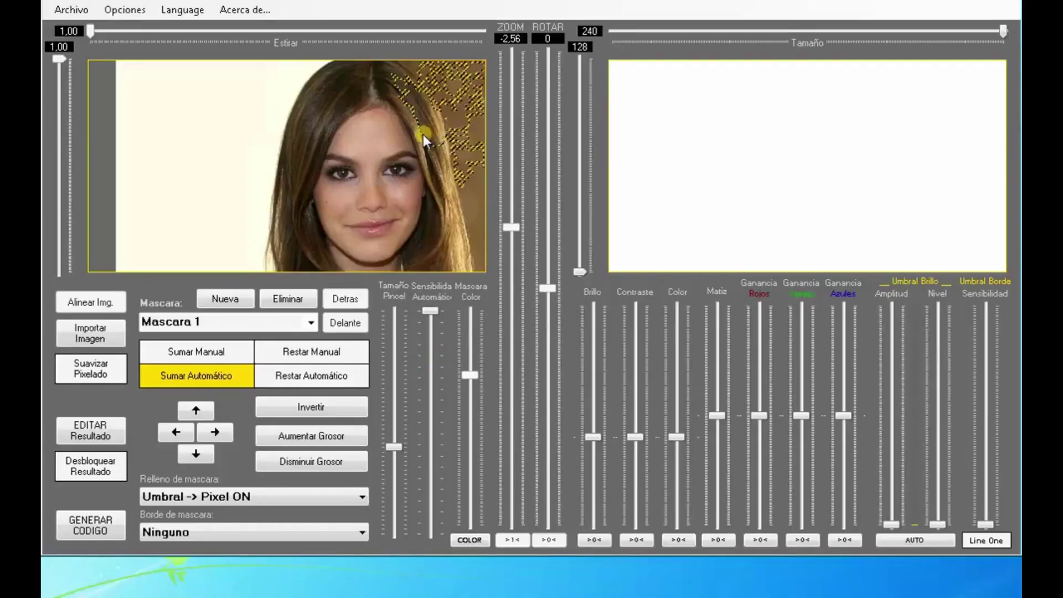
click(474, 101)
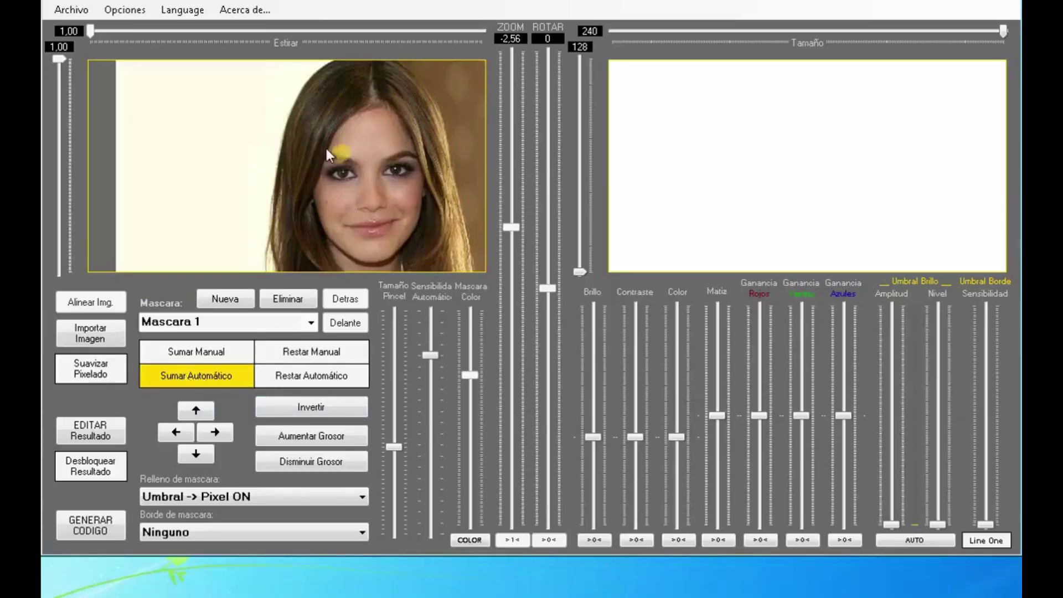
Automatically add the hair, the face and the brown background to Mascara 1
click(321, 112)
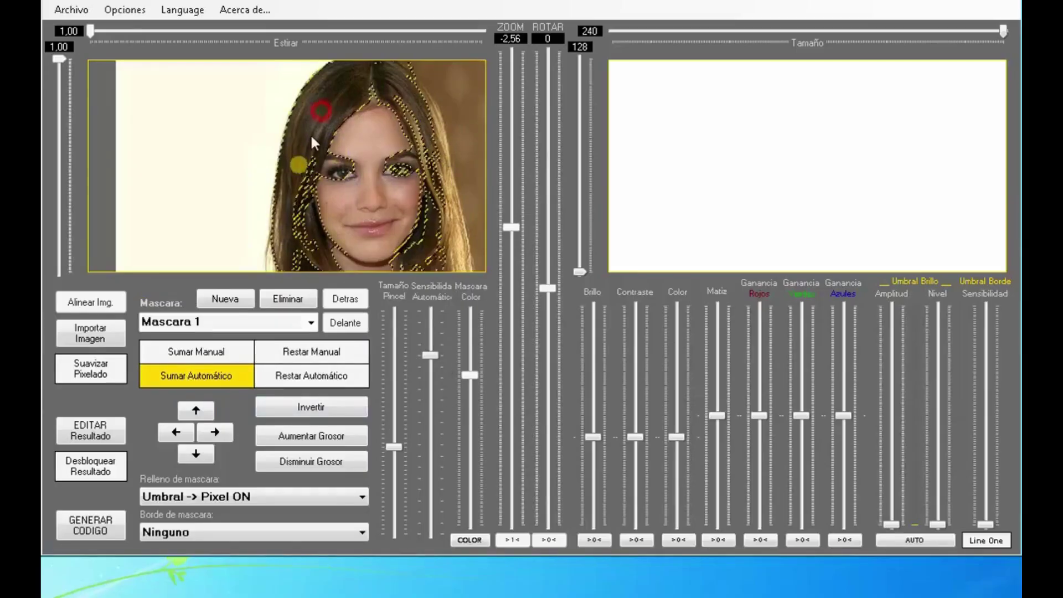
click(461, 169)
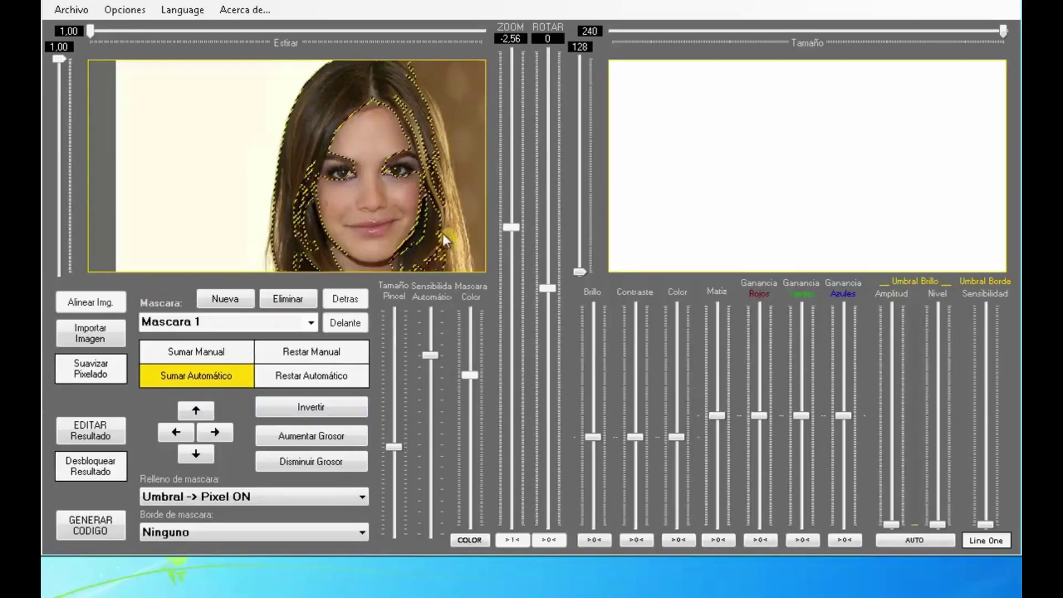
click(386, 251)
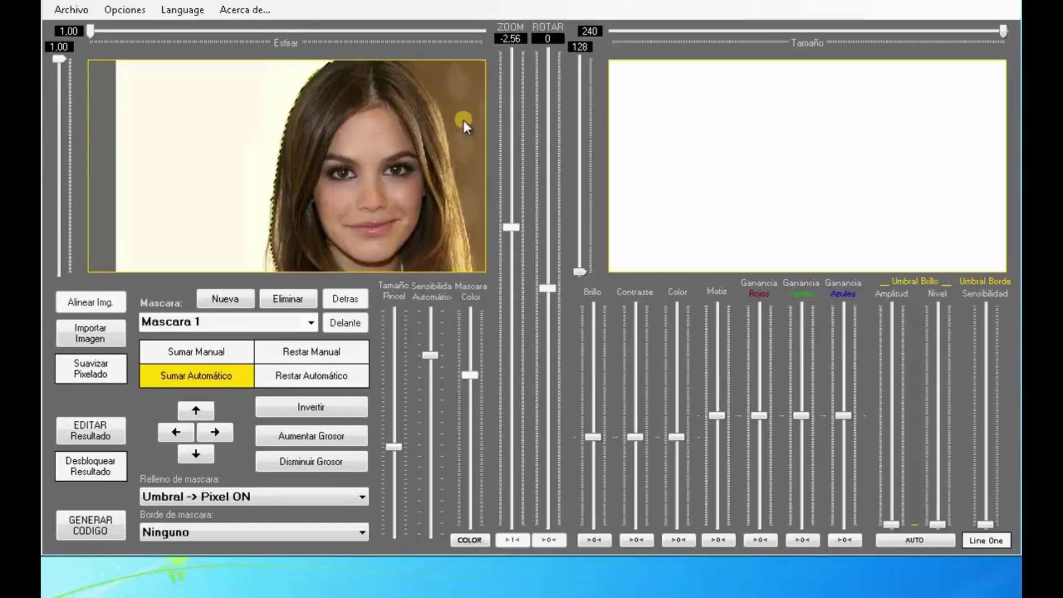
Automatically subtract the brown background beside the hair from the mask, with the automatic sensitivity at the upper end of its range
click(302, 375)
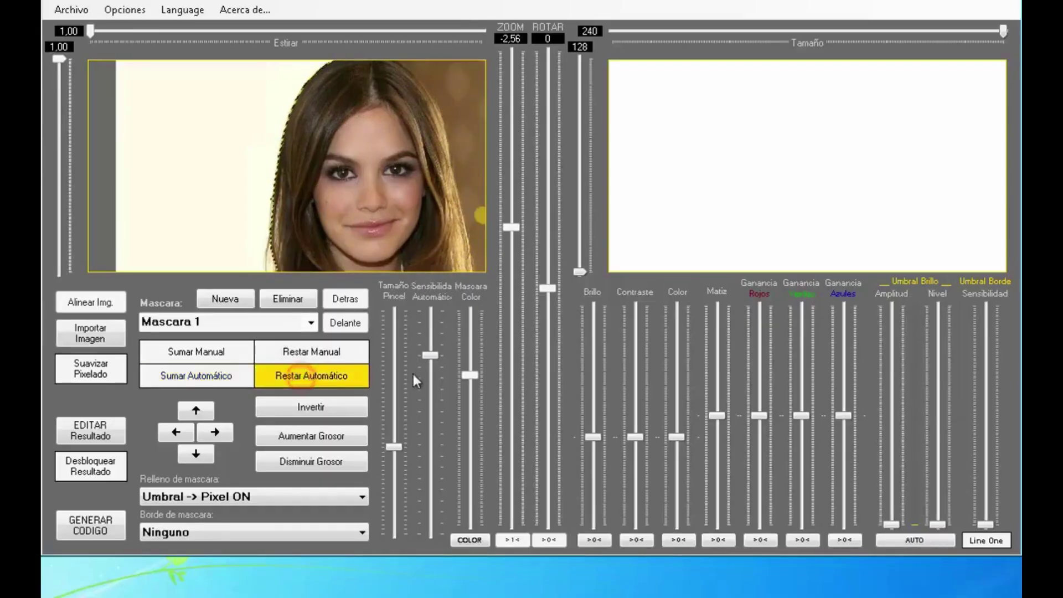
drag(430, 355, 435, 249)
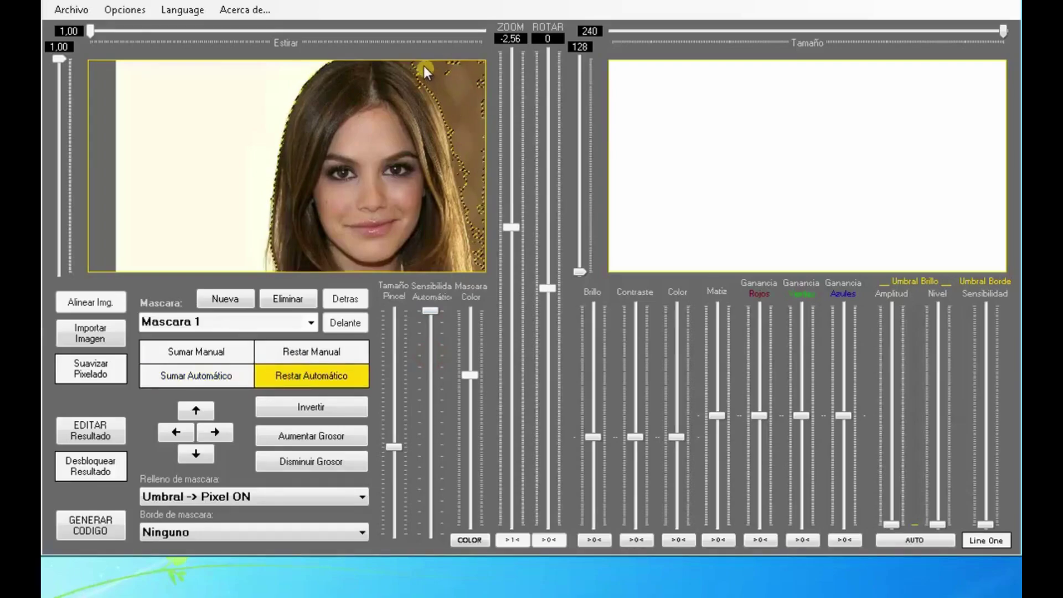
click(478, 183)
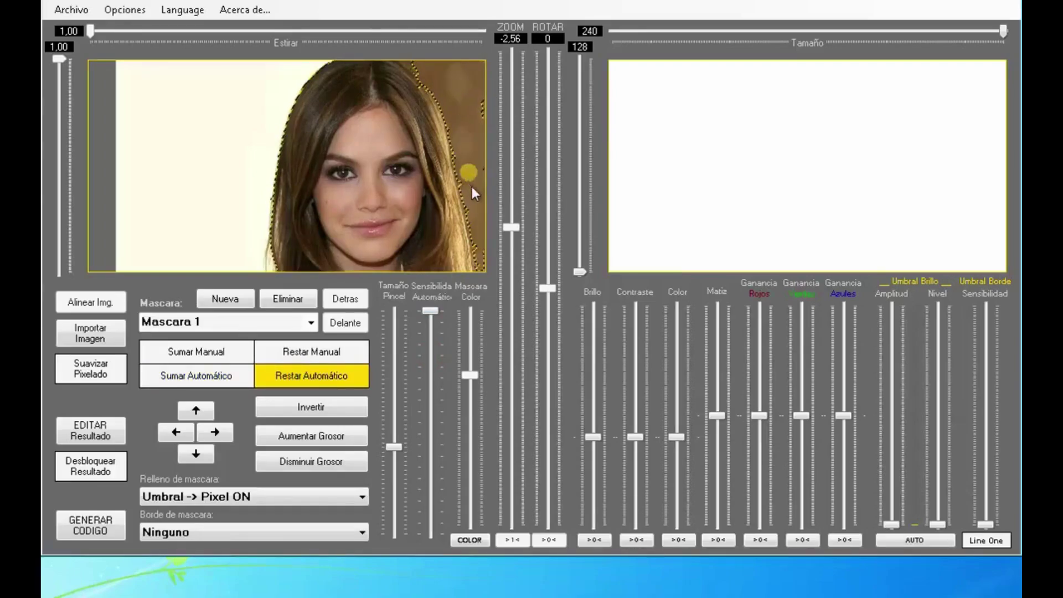
click(478, 156)
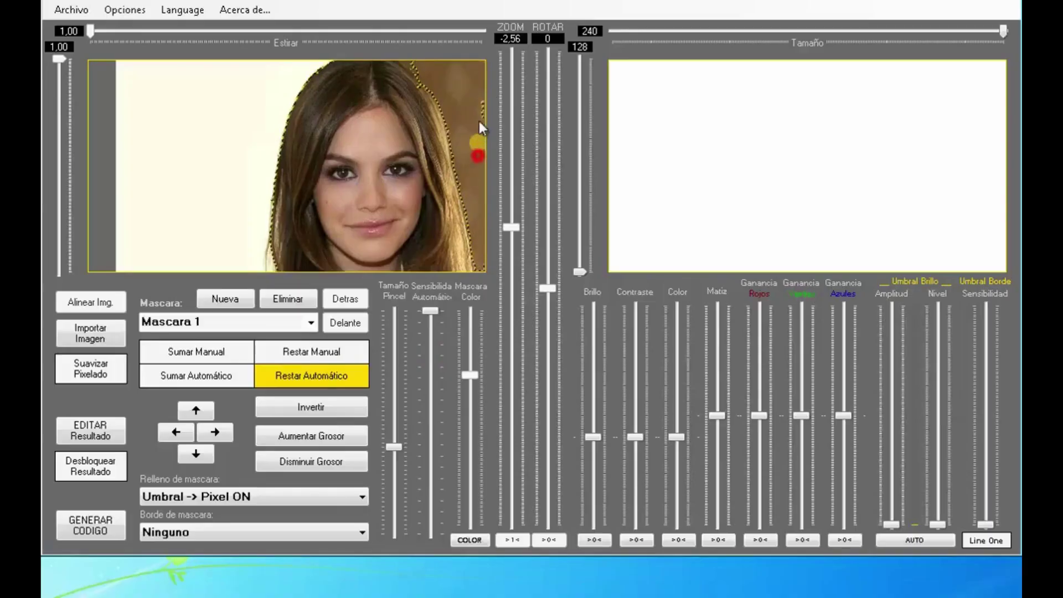
click(418, 63)
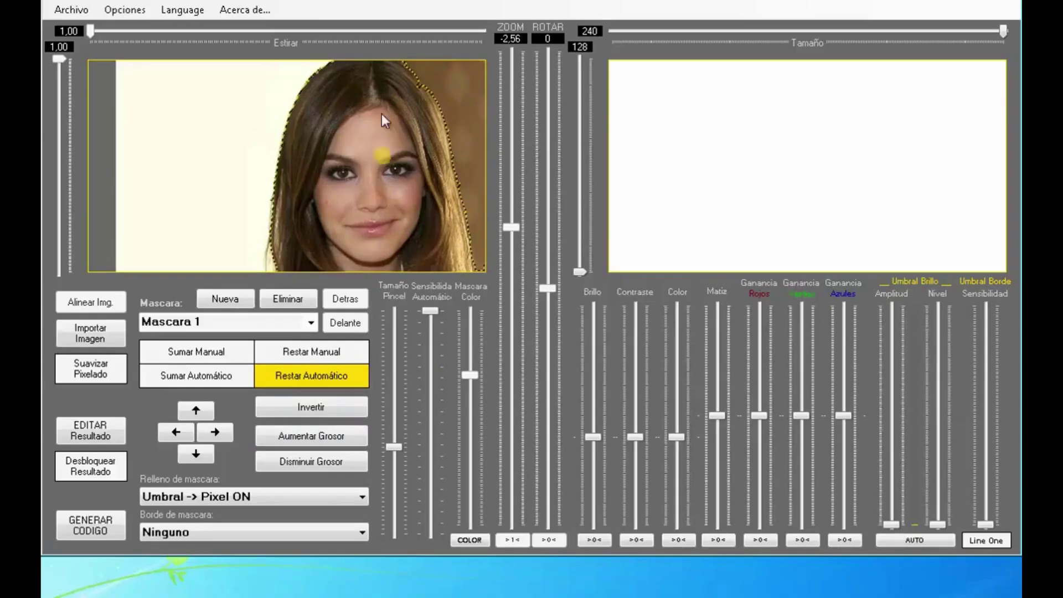
Manually add the hair near the upper right of the head to the mask and subtract the background in the lower right corner
click(195, 354)
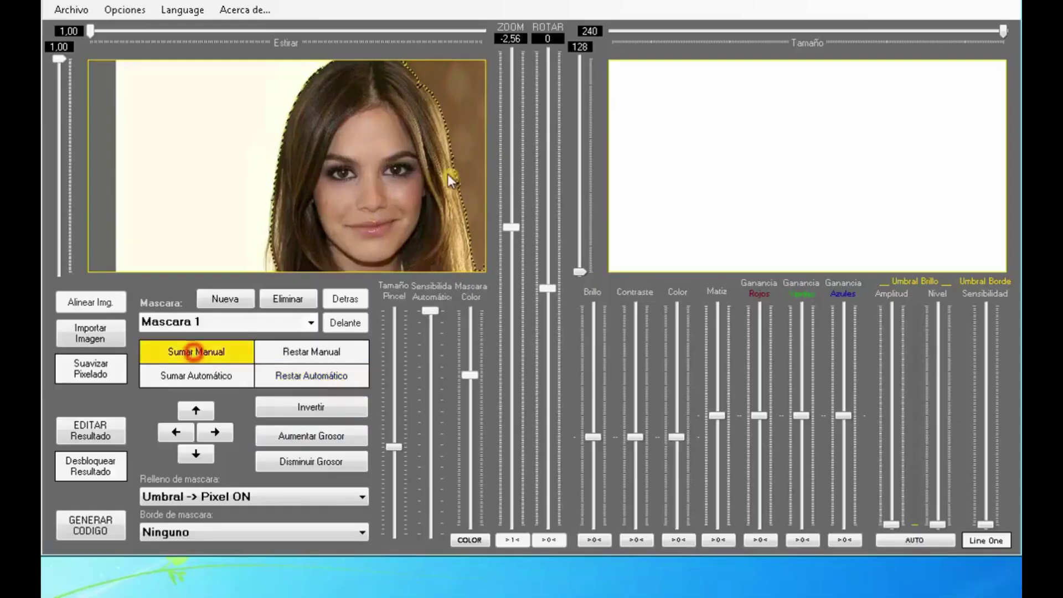
click(420, 101)
click(408, 87)
click(416, 90)
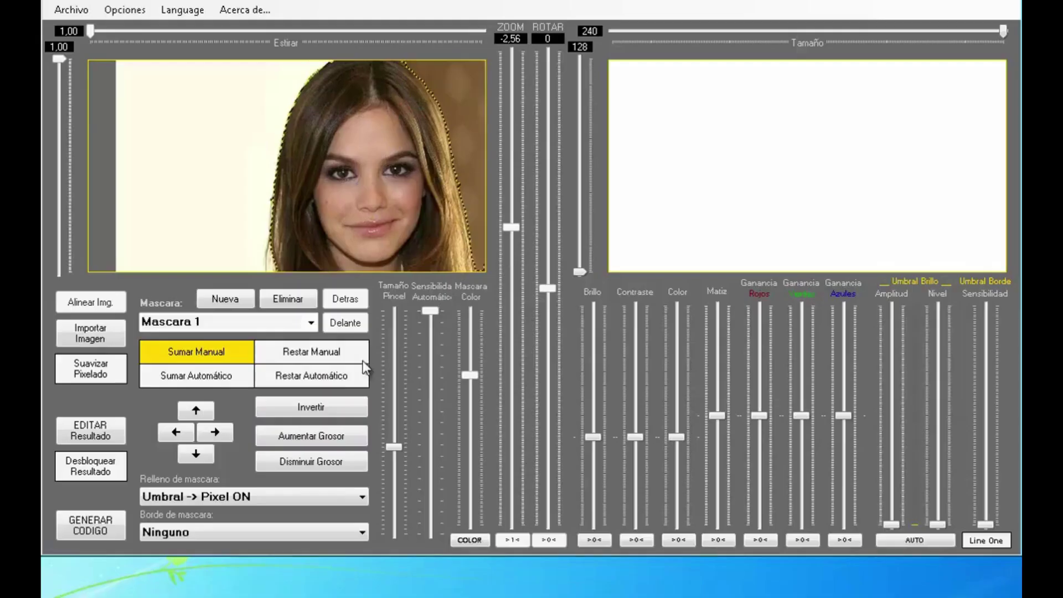
click(328, 357)
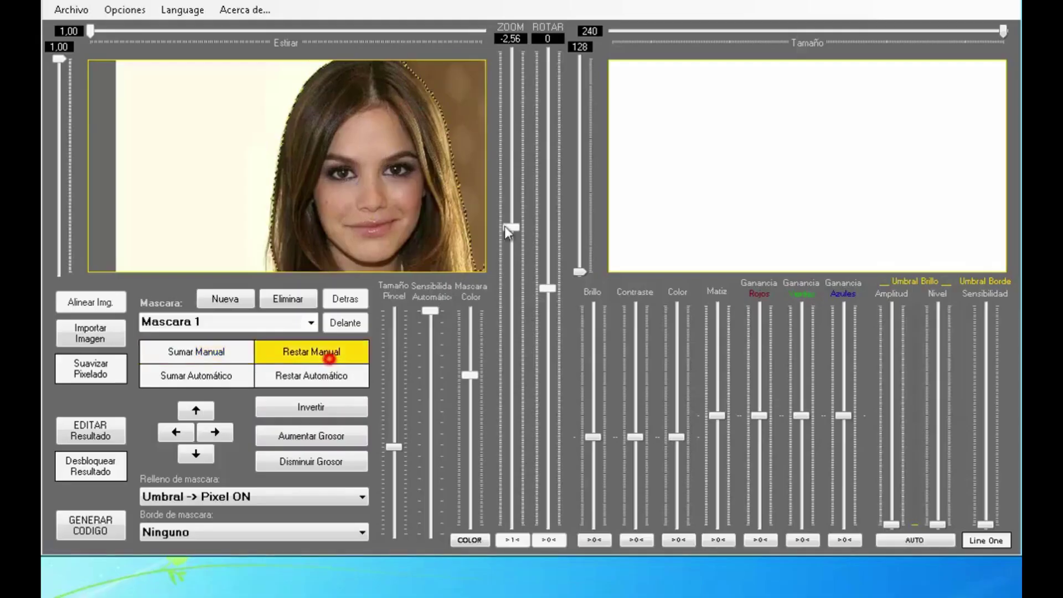
click(484, 264)
click(484, 270)
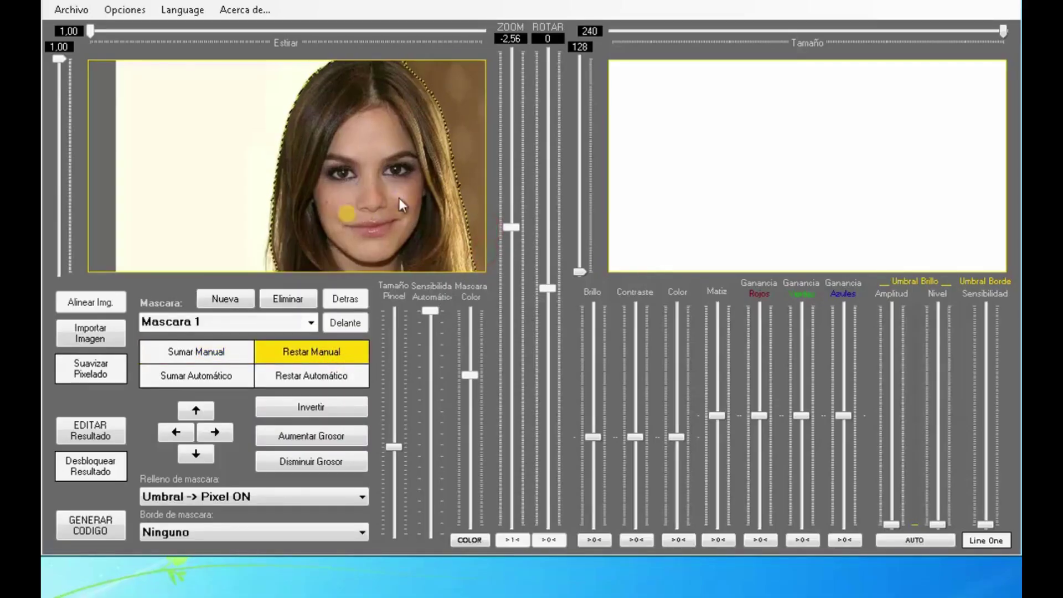
Preview the masked head by raising the brightness threshold amplitude, and return the amplitude to its minimum
drag(892, 525, 898, 408)
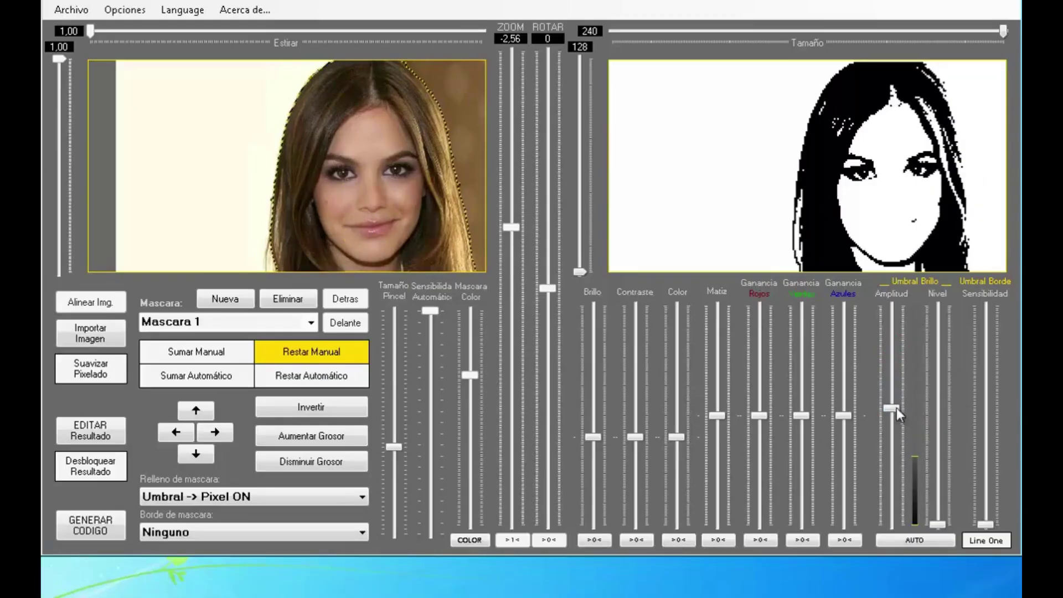
drag(893, 409, 893, 557)
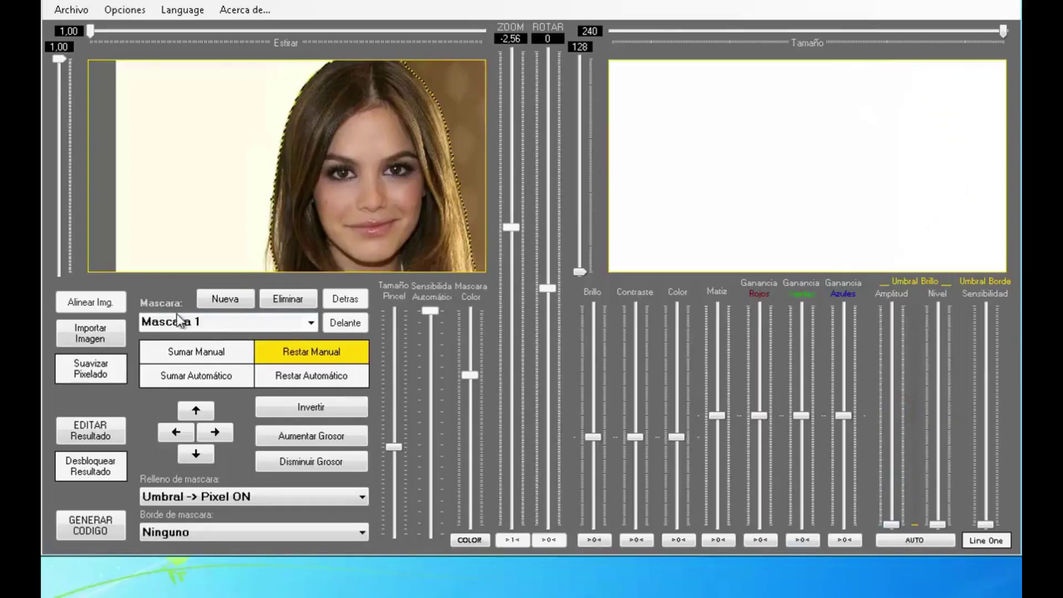
Rename the mask Mascara 1 as Pelo
click(234, 325)
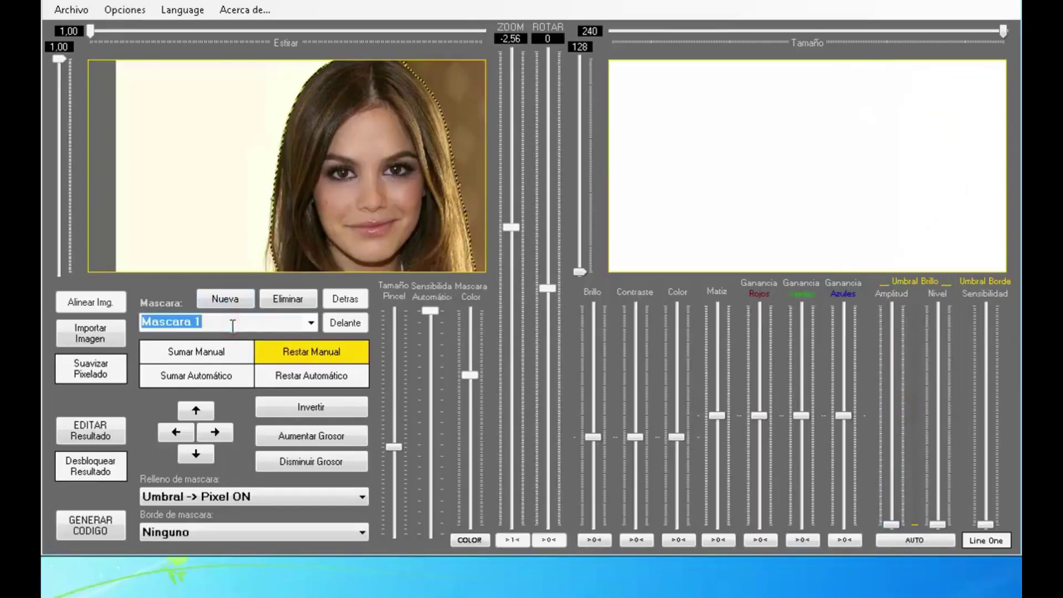
text(Pelo)
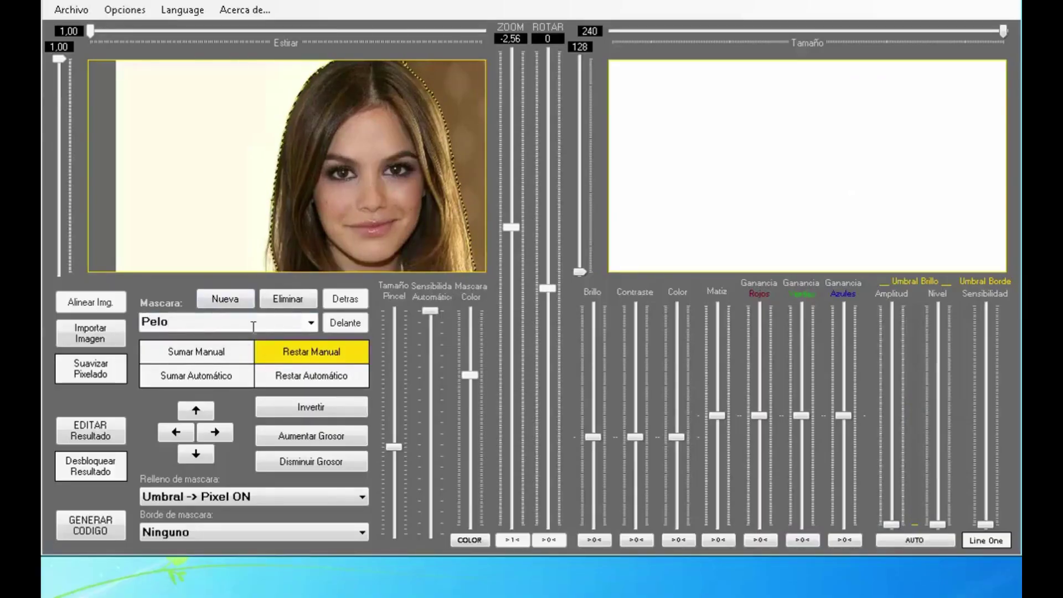
Automatically subtract the face from the Pelo mask, using a larger brush for the remaining eye, nose and mouth areas
click(316, 355)
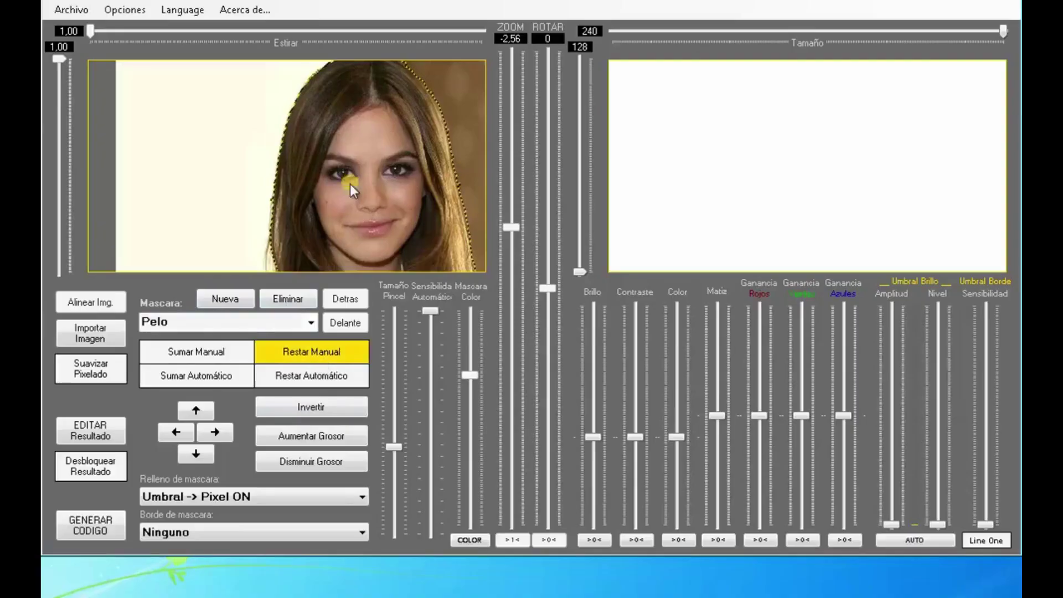
mouse_move(364, 195)
mouse_down()
mouse_move(363, 185)
mouse_move(328, 187)
mouse_move(331, 170)
mouse_move(341, 194)
mouse_up()
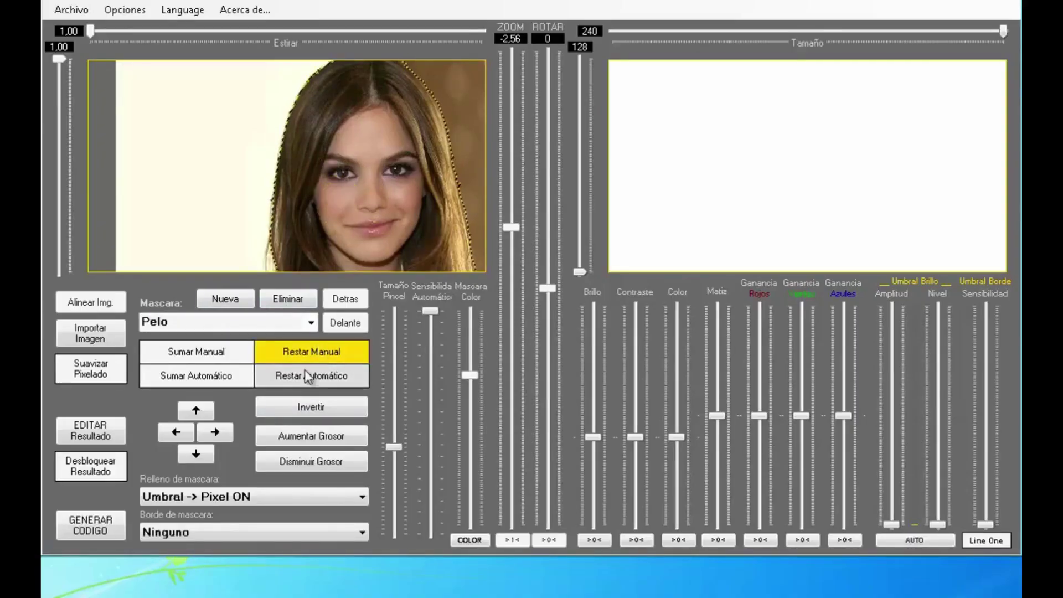
click(297, 375)
click(334, 207)
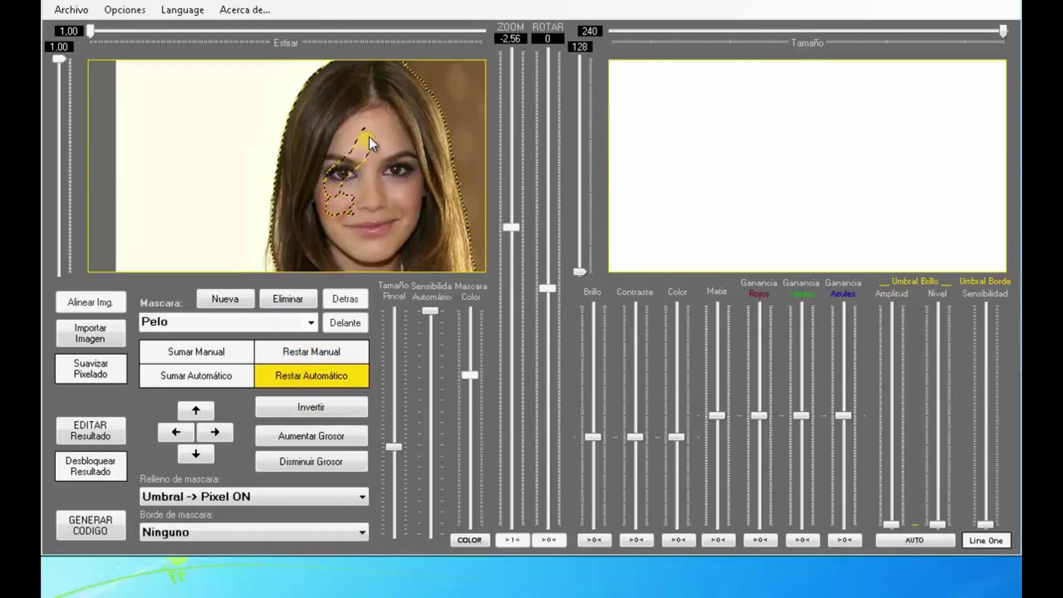
click(334, 213)
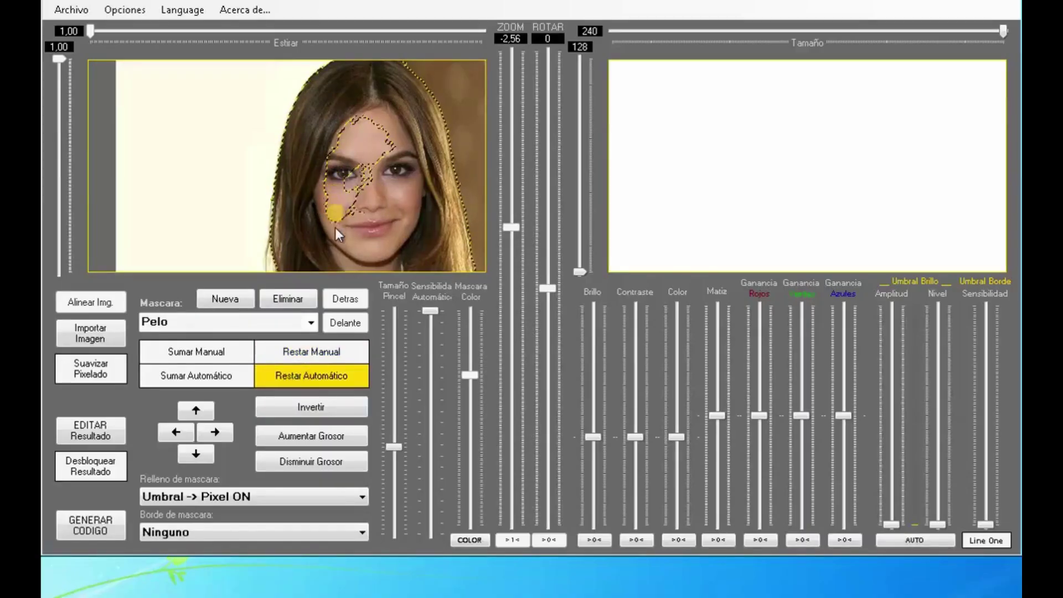
click(327, 195)
click(345, 255)
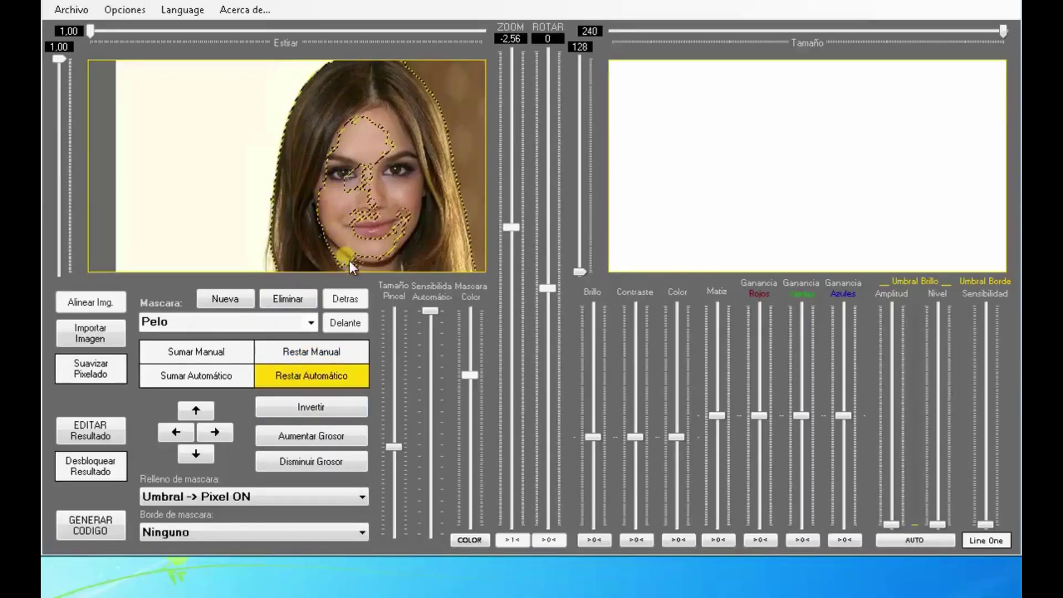
click(397, 237)
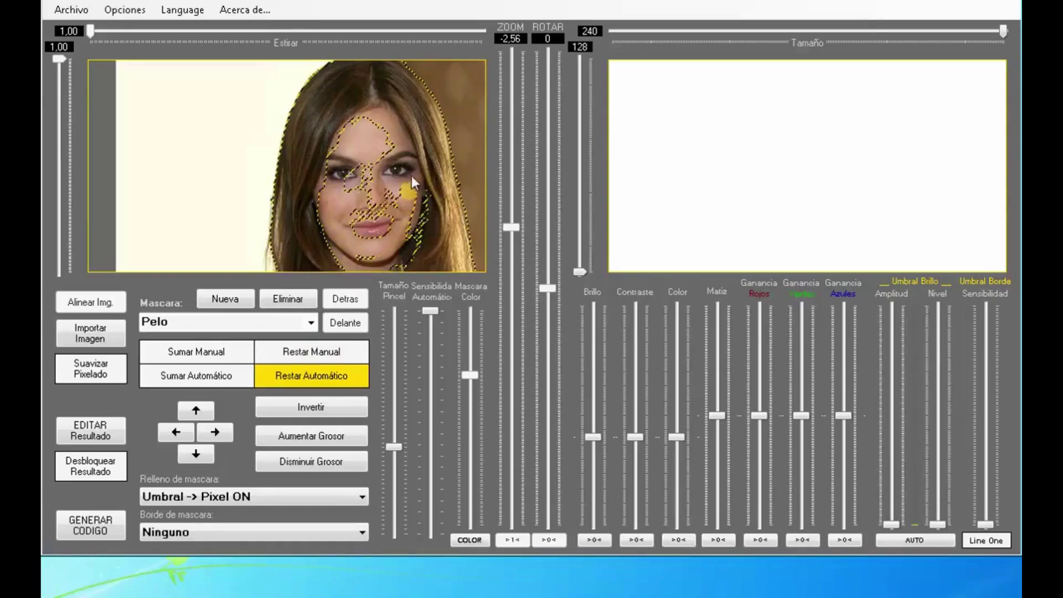
click(370, 122)
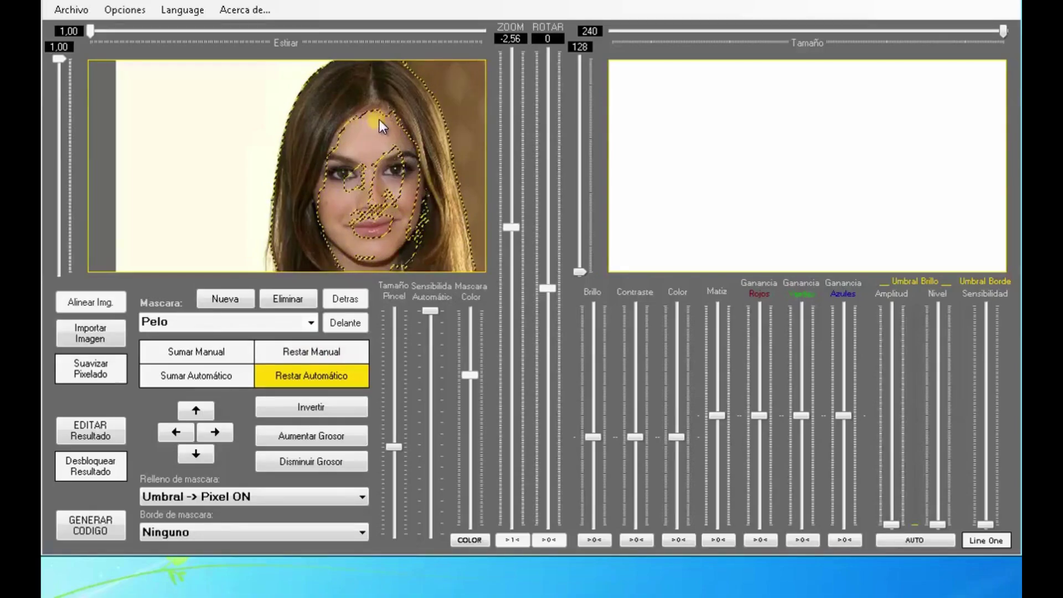
click(382, 118)
scroll(374, 206, up, 8)
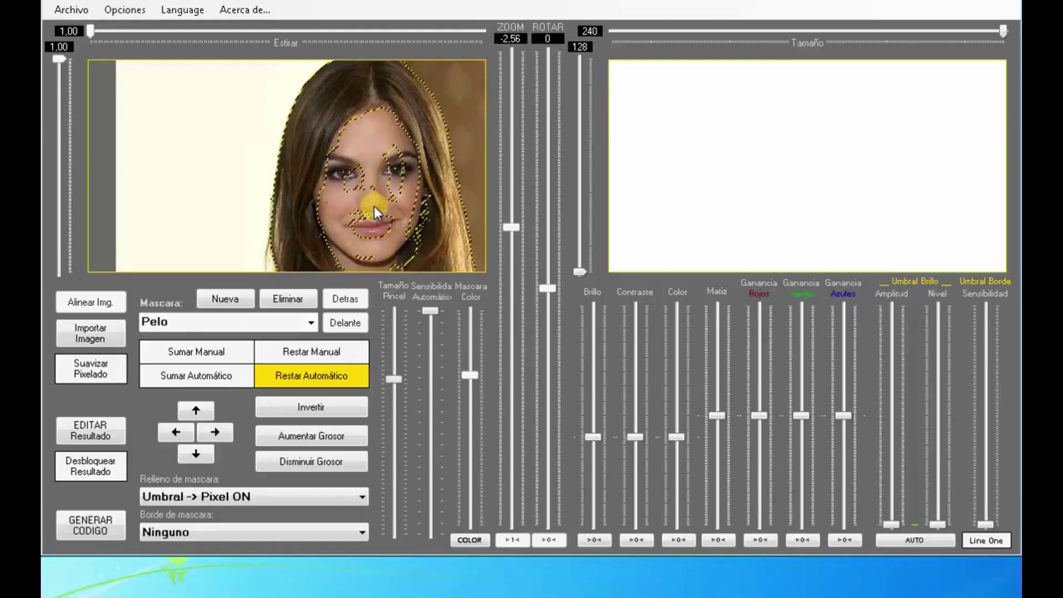
drag(355, 176, 365, 237)
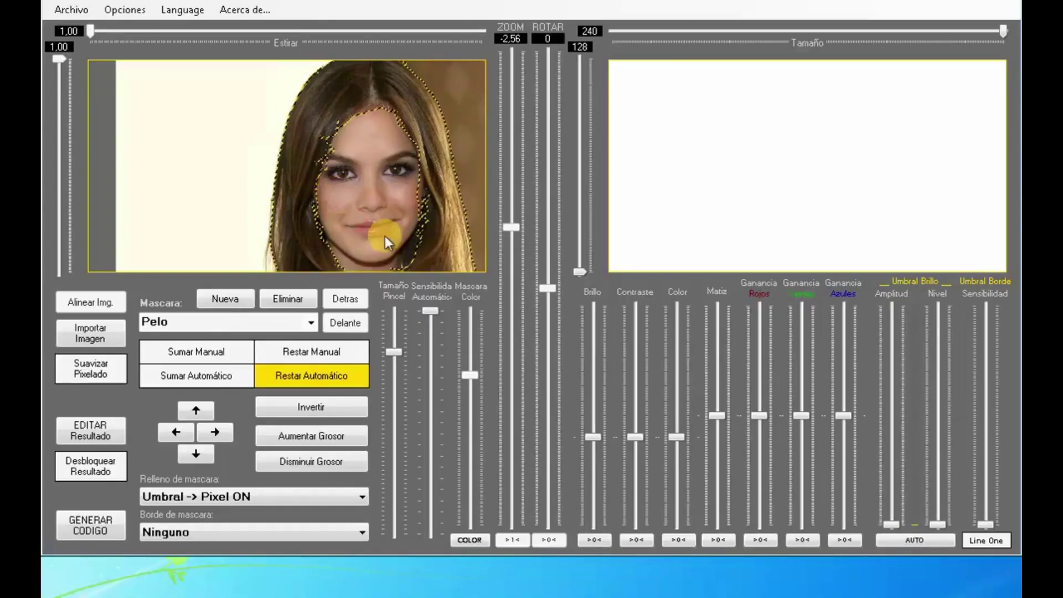
Manually add the hair beside the cheek and neck on the right of the portrait to the Pelo mask
click(316, 351)
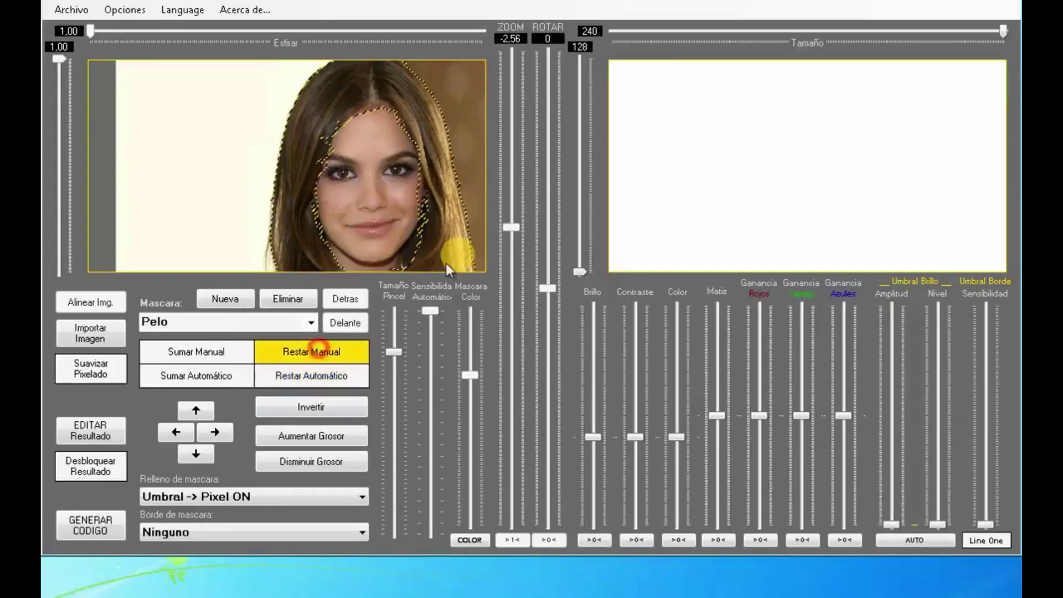
click(225, 351)
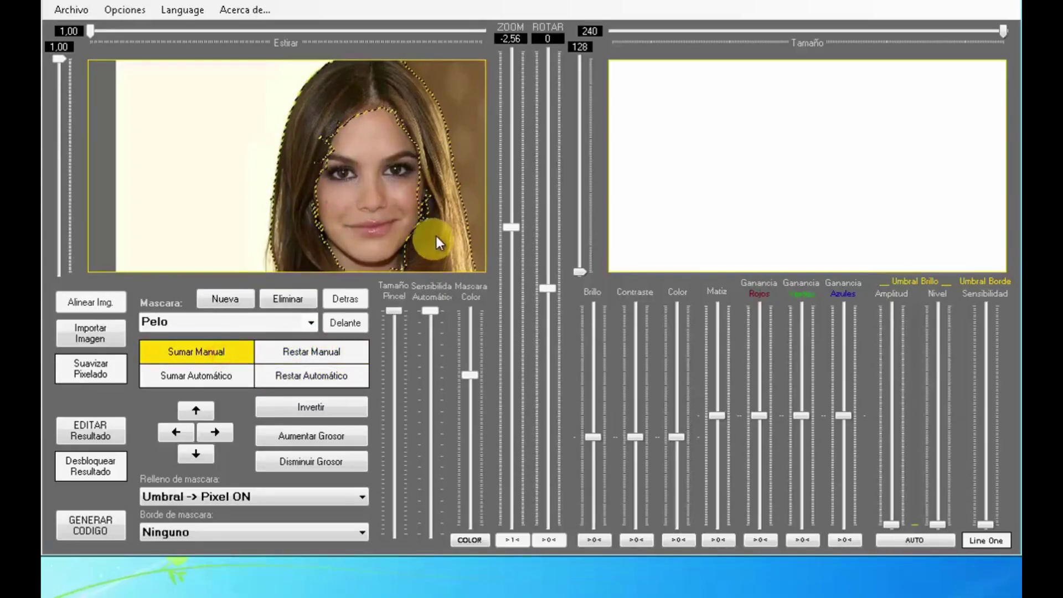
scroll(439, 211, down, 5)
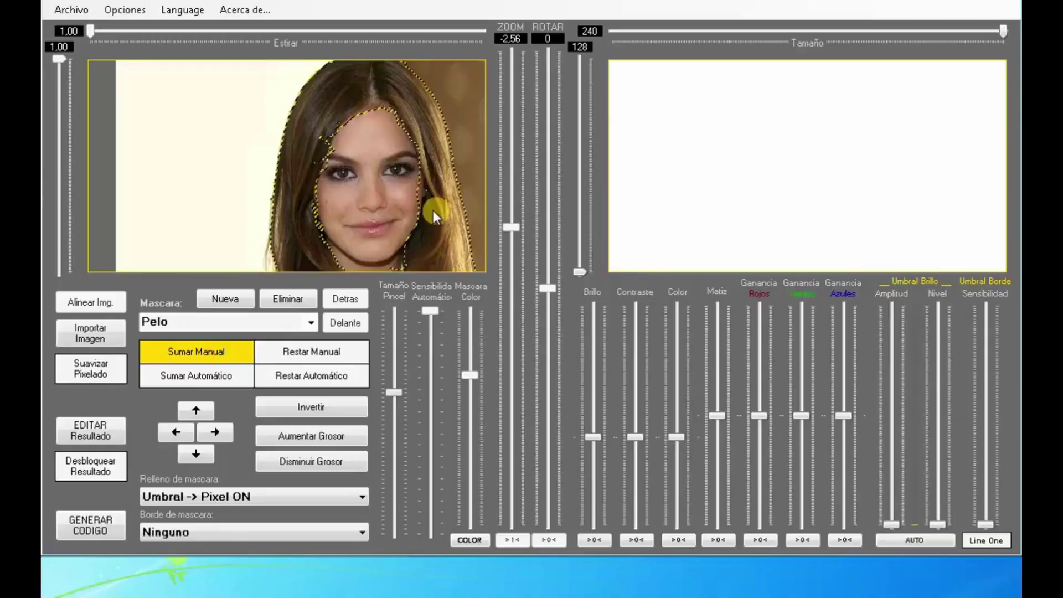
Manually subtract the leftover skin along the right cheek and forehead edge, and add the missing hair left of the face to the mask
click(311, 352)
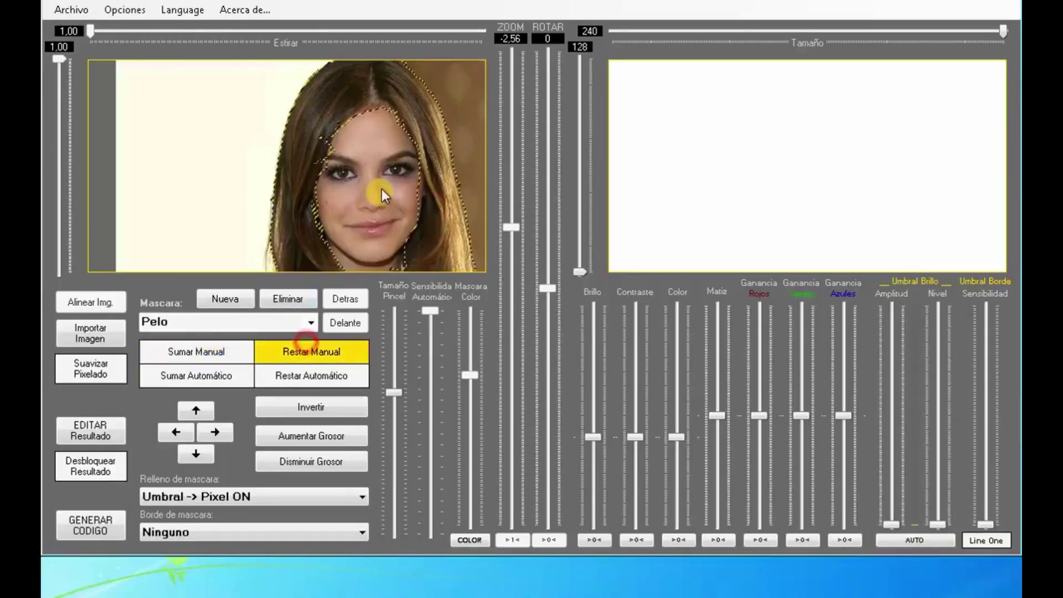
drag(408, 206, 413, 195)
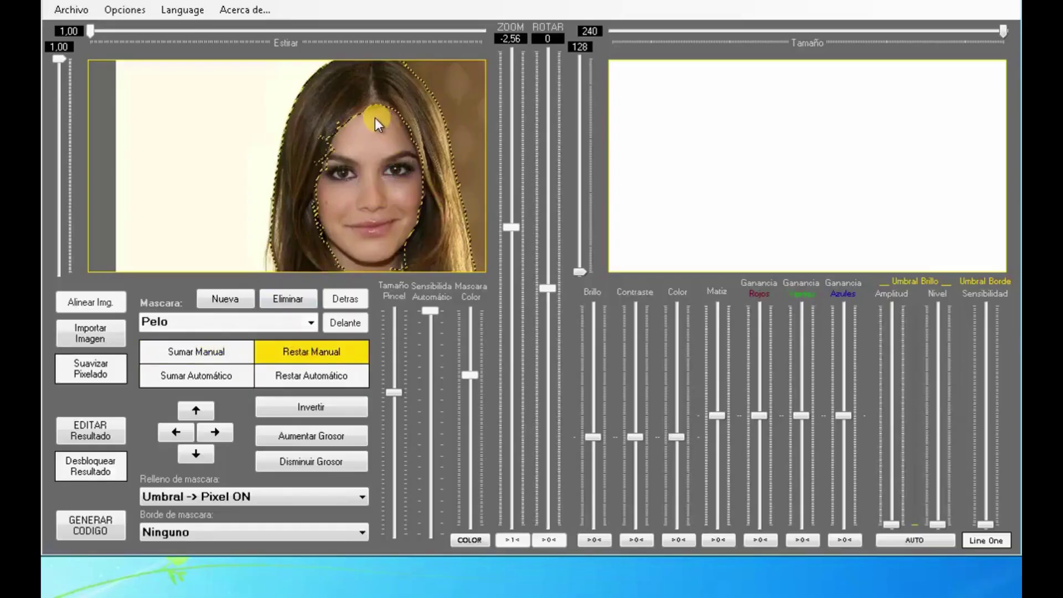
drag(354, 128, 334, 175)
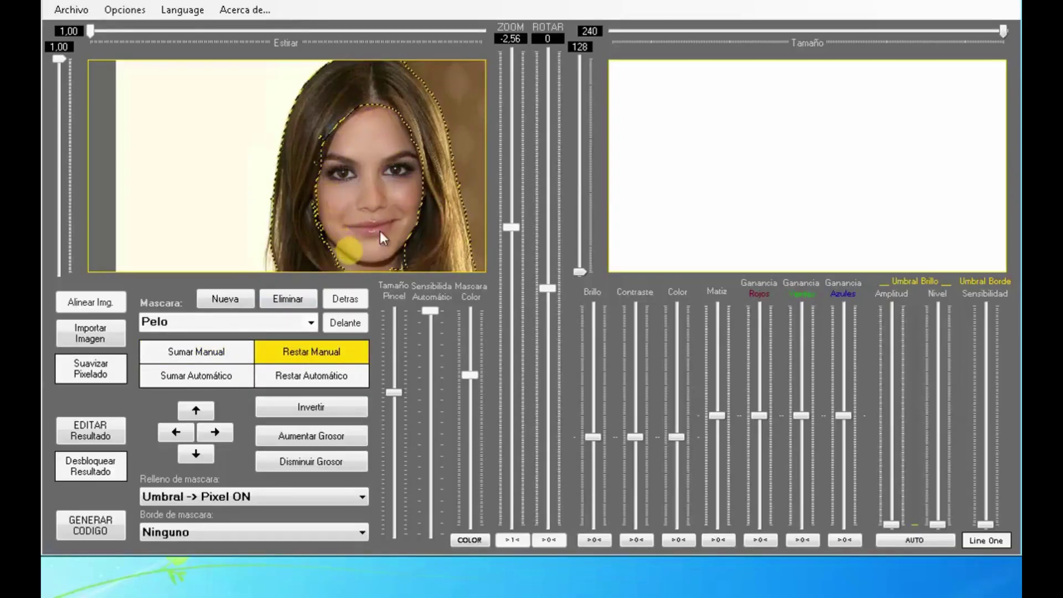
click(244, 352)
mouse_move(308, 123)
mouse_down()
mouse_move(308, 161)
mouse_move(304, 140)
mouse_move(318, 124)
mouse_move(318, 136)
mouse_move(307, 230)
mouse_move(327, 256)
mouse_up()
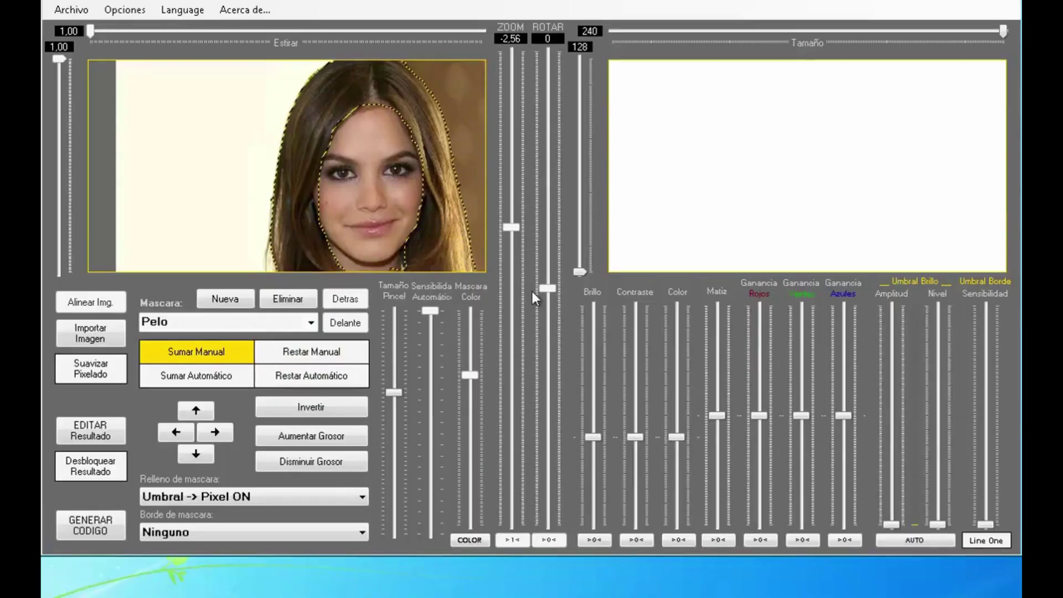
Set the Pelo mask's brightness threshold amplitude to about one sixth and its level to about one quarter of their ranges
drag(892, 523, 892, 421)
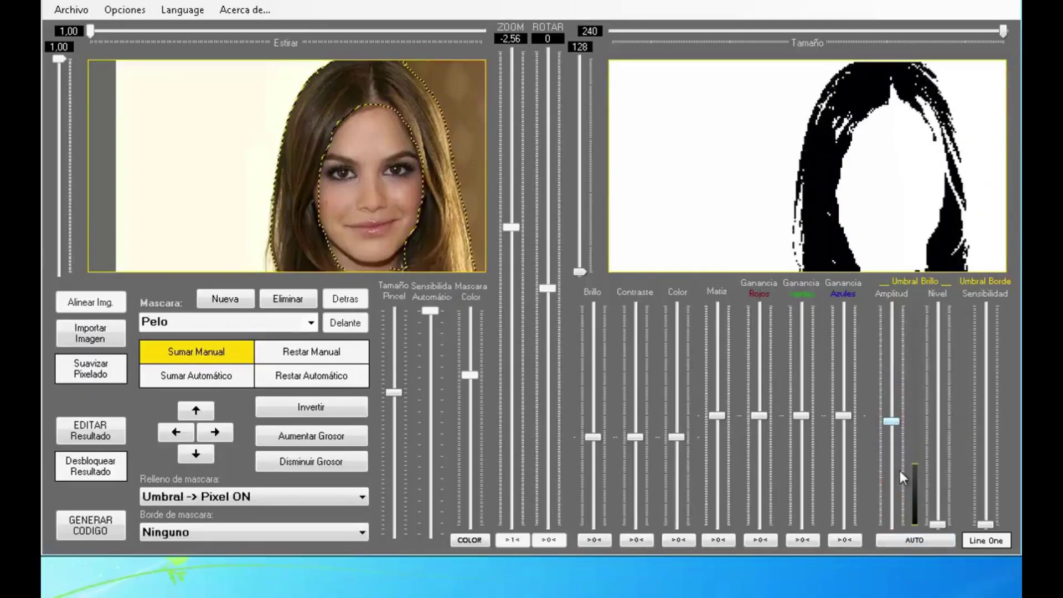
drag(938, 523, 943, 473)
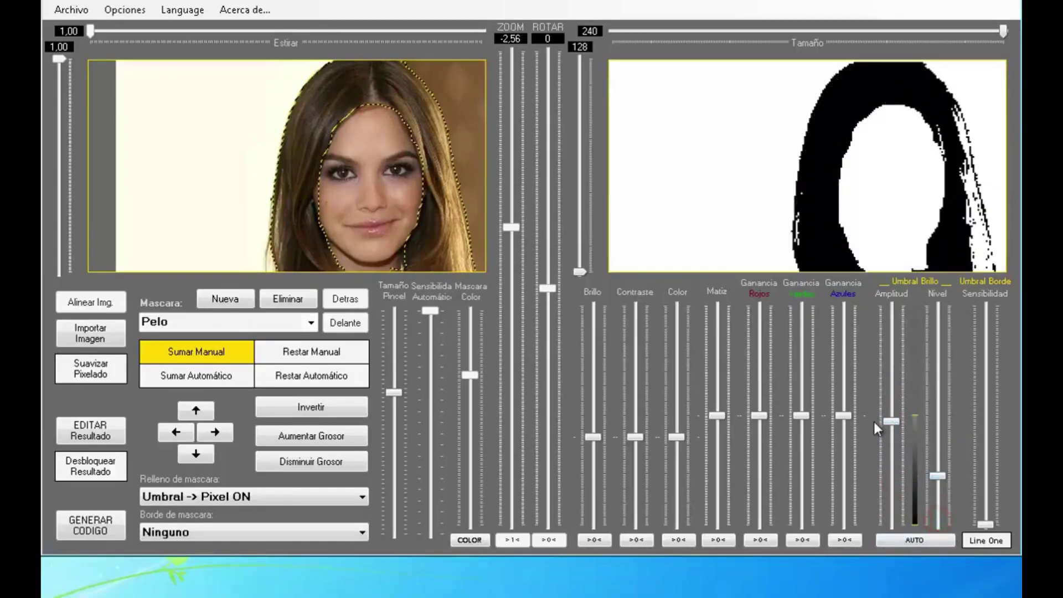
drag(886, 423, 939, 467)
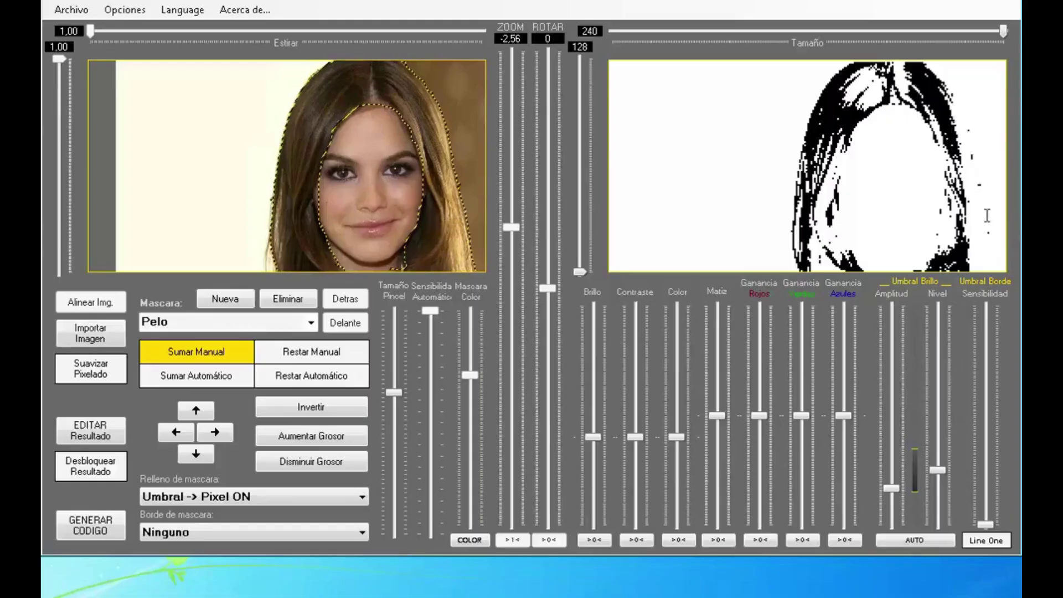
Rename the mask Pelo as Pelo1, and create a second mask named Pelo2
click(230, 321)
click(231, 323)
text(1)
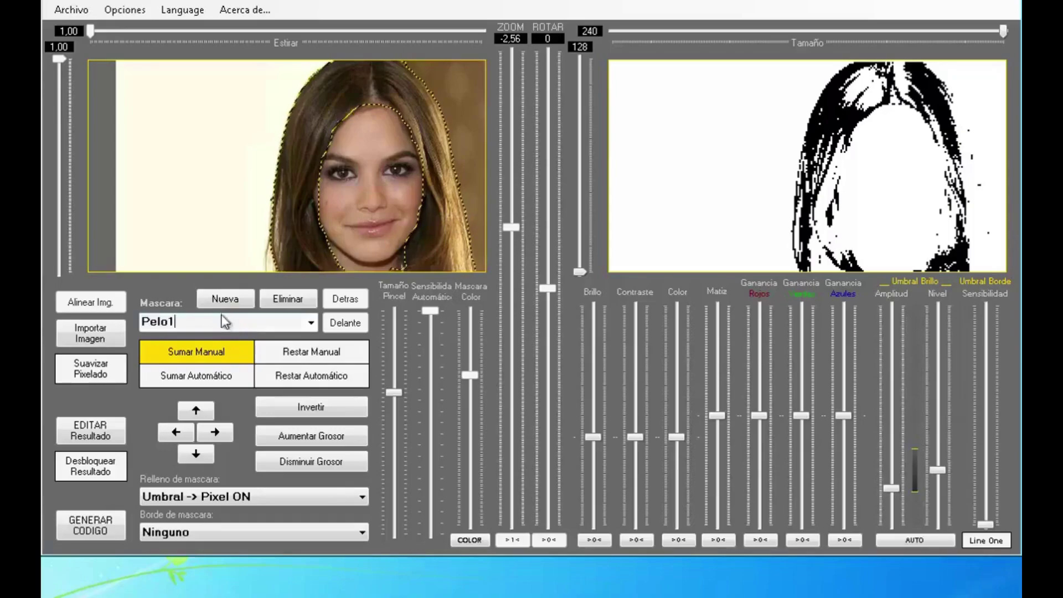
click(220, 301)
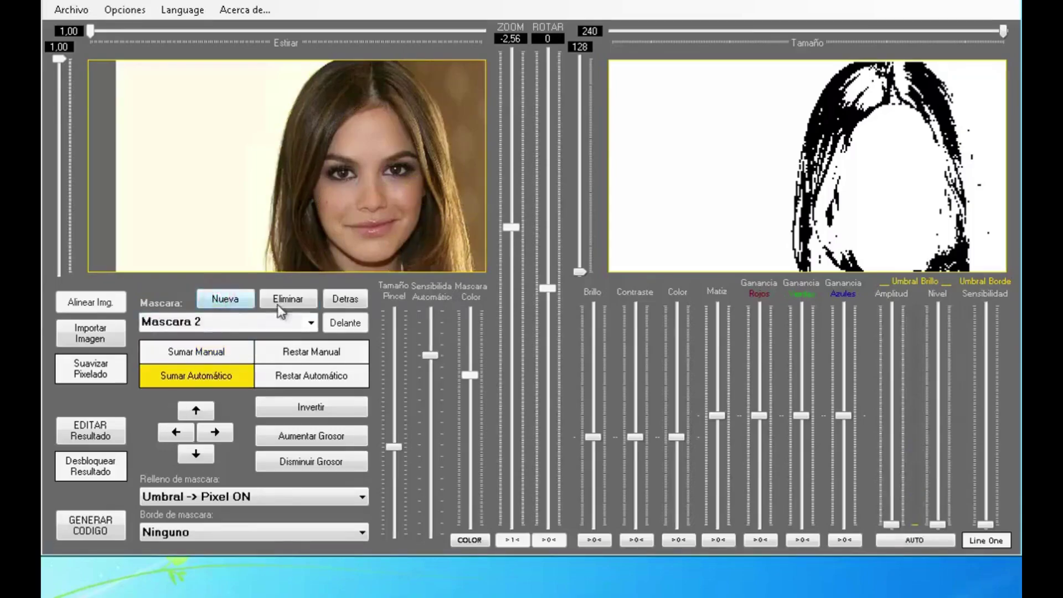
click(231, 326)
text(Pelo2)
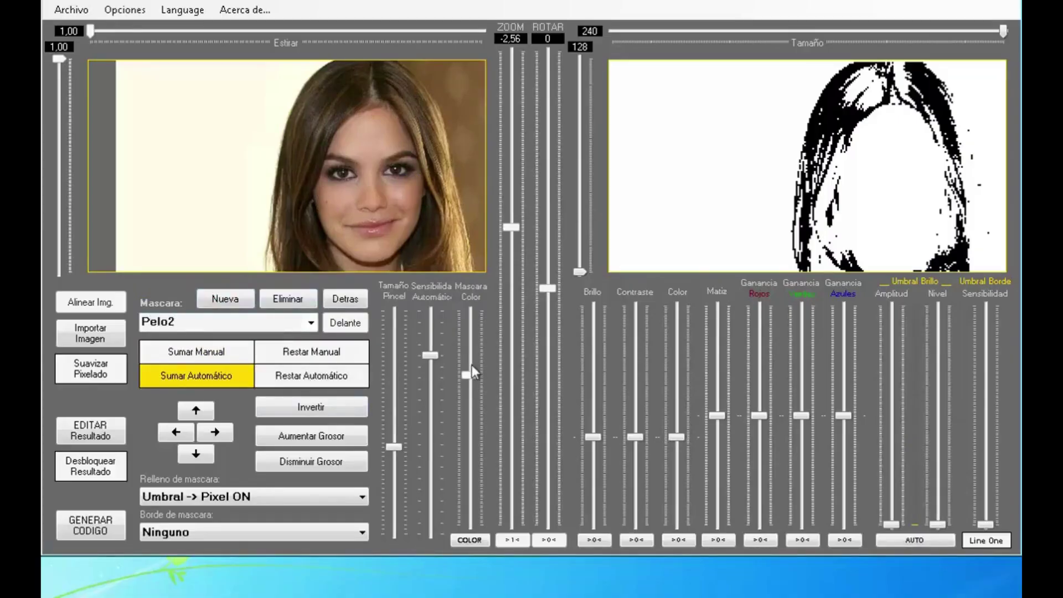
Automatically add the lighter hair on the right of the portrait to the Pelo2 mask, with the automatic sensitivity at maximum
drag(431, 356, 431, 311)
click(456, 253)
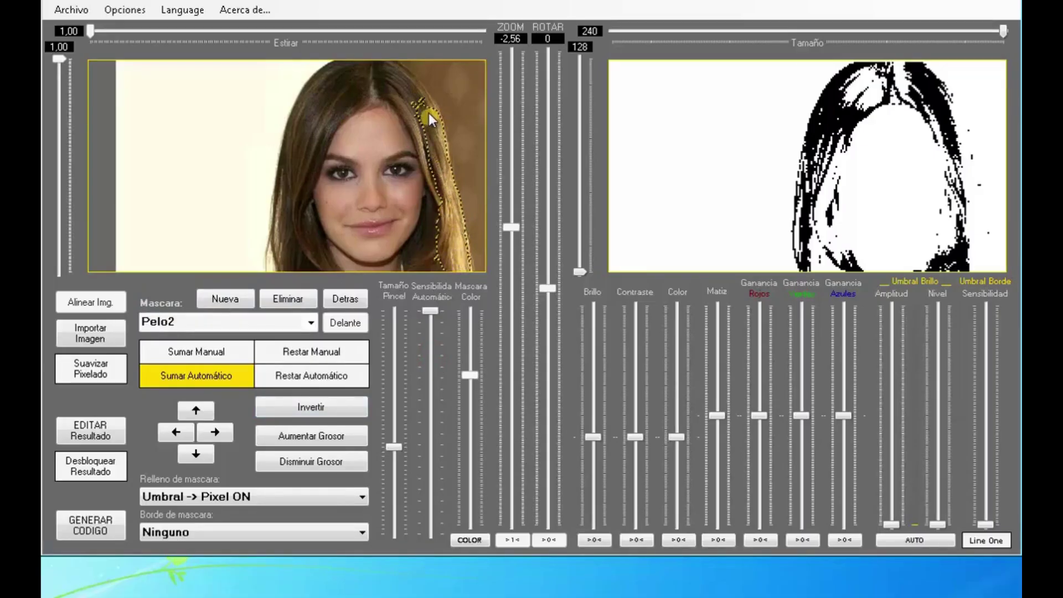
click(419, 102)
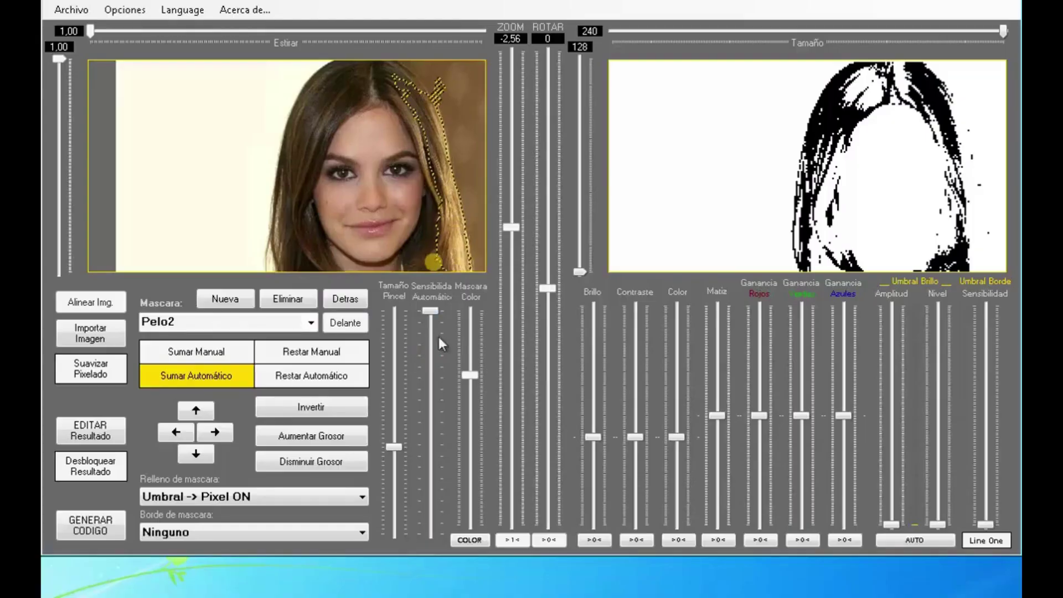
click(422, 131)
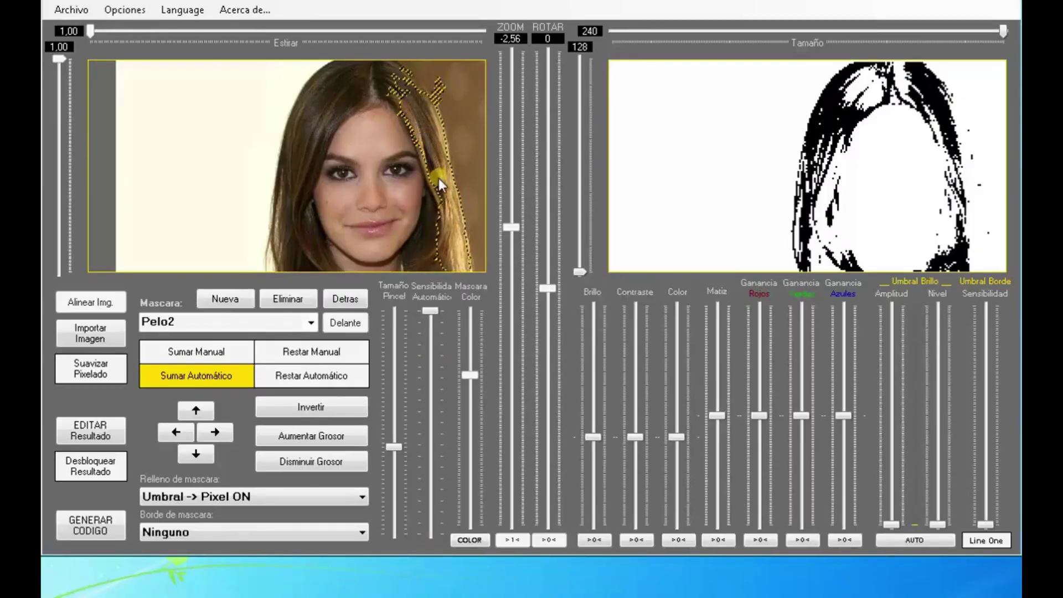
click(429, 154)
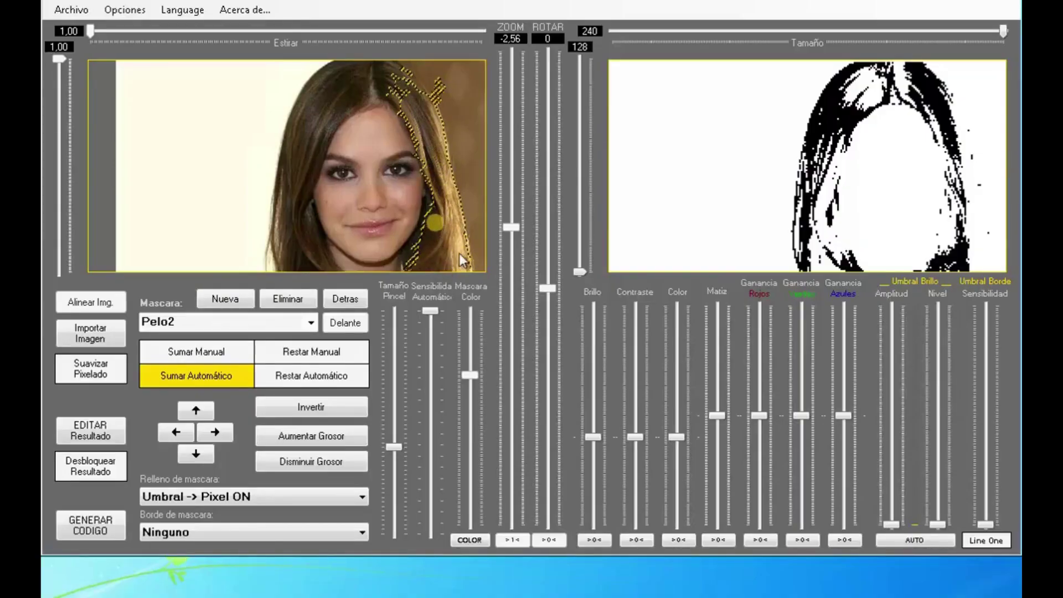
Automatically subtract the background spill beside the hair from Pelo2, and set its brightness threshold to about half amplitude and 85% level
click(326, 351)
click(347, 366)
click(450, 107)
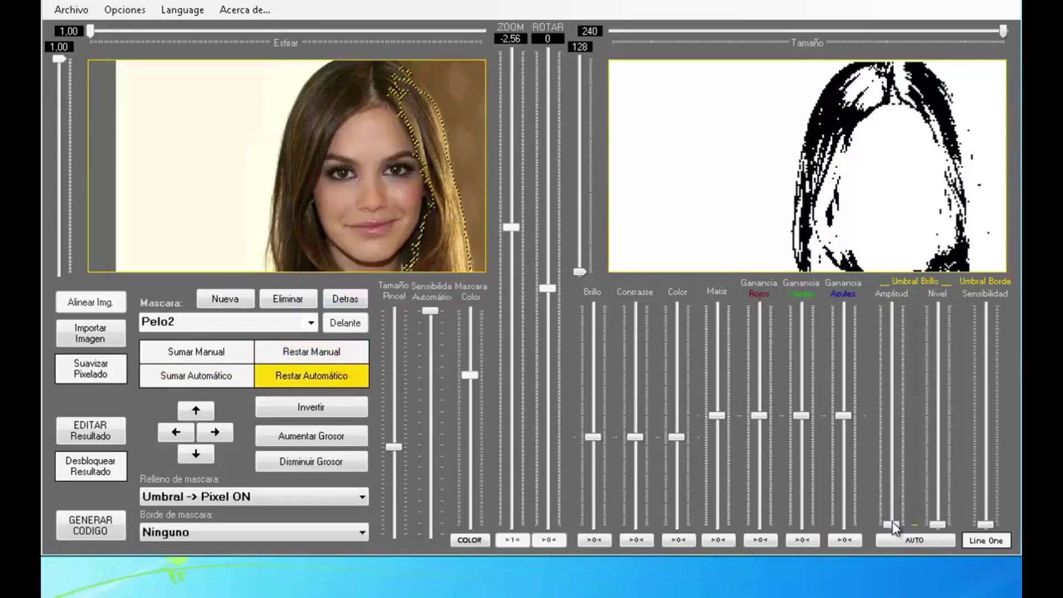
drag(935, 526, 939, 340)
drag(891, 522, 885, 415)
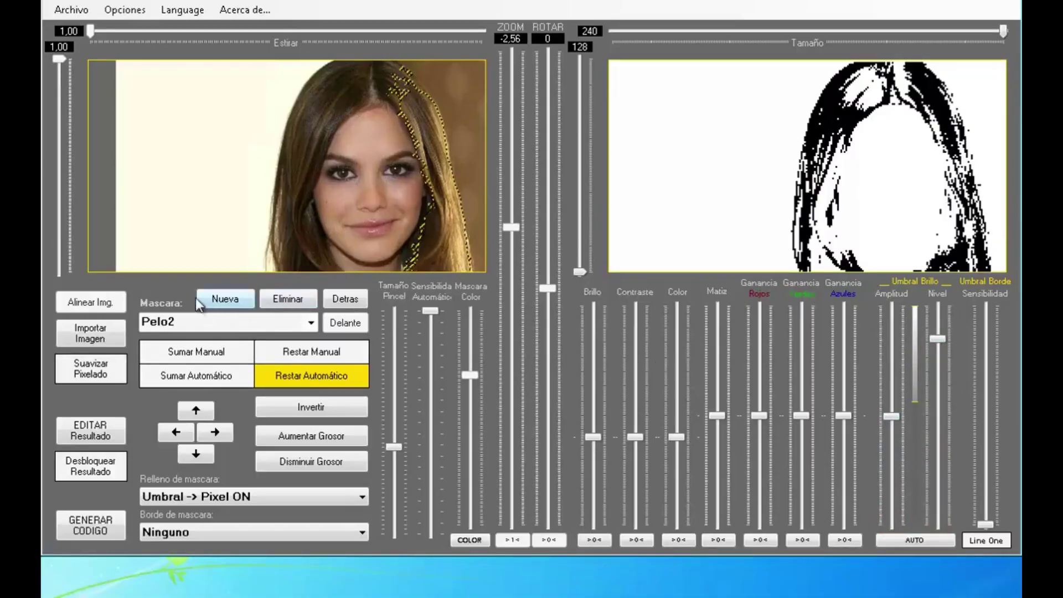
Create a new mask named Ojos
click(216, 300)
click(234, 320)
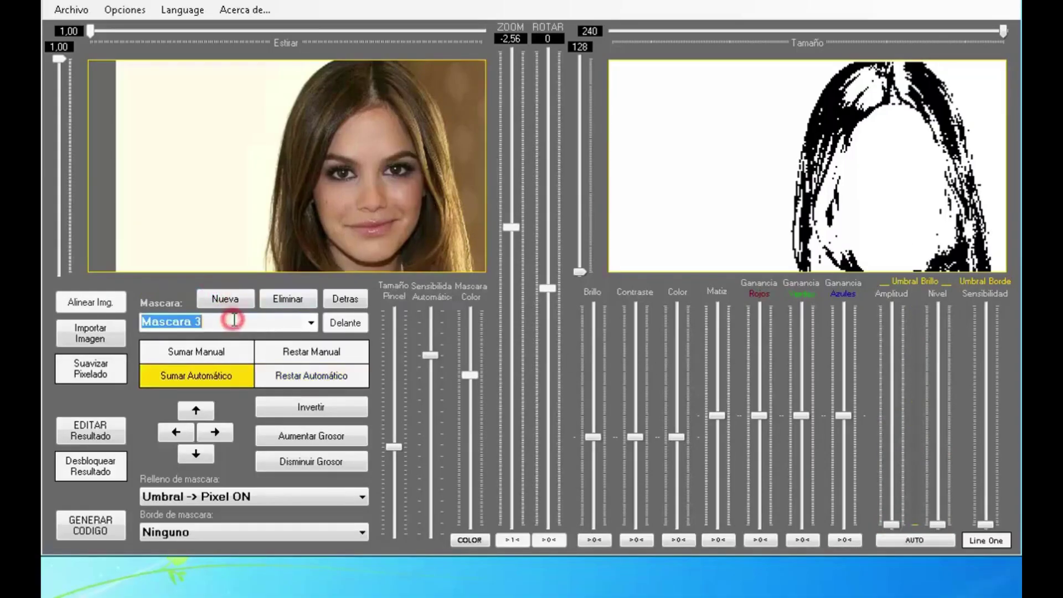
text(Ojos)
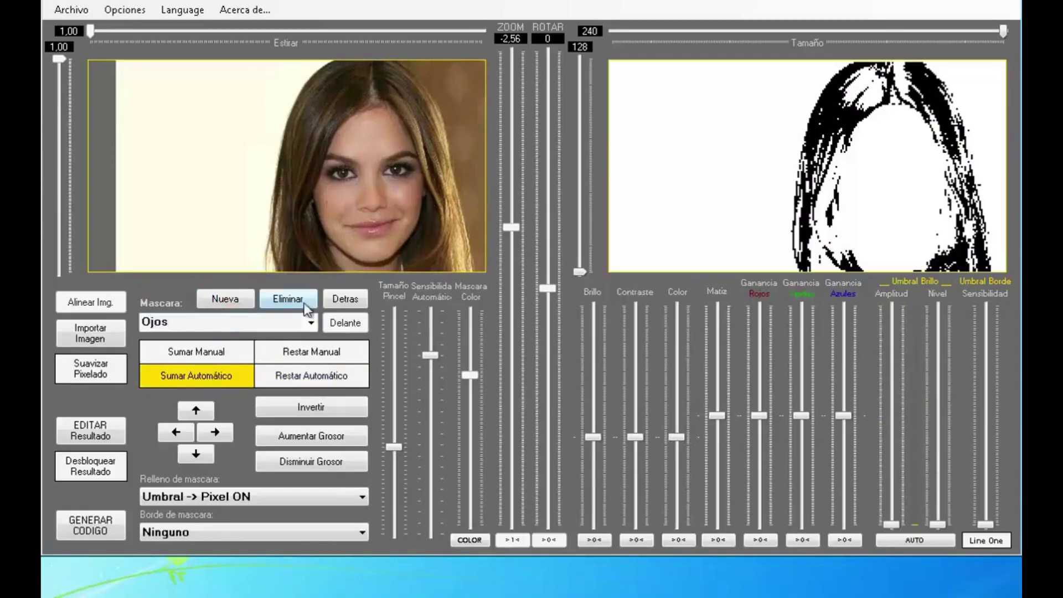
Manually add both eyes and eyebrows to the Ojos mask with a larger brush, and raise its brightness threshold amplitude to nearly half
click(197, 352)
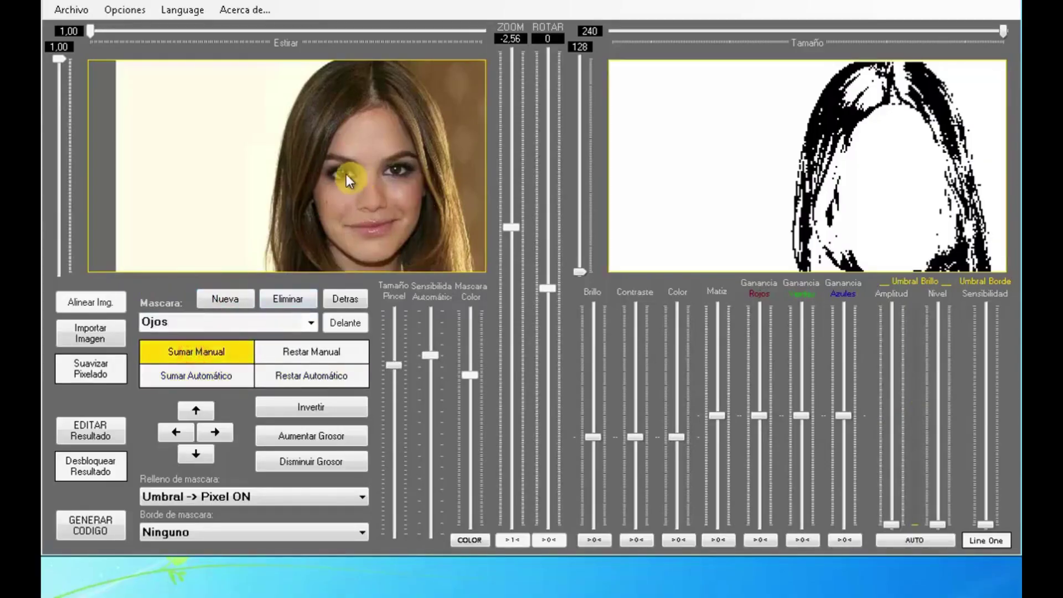
drag(338, 165, 404, 165)
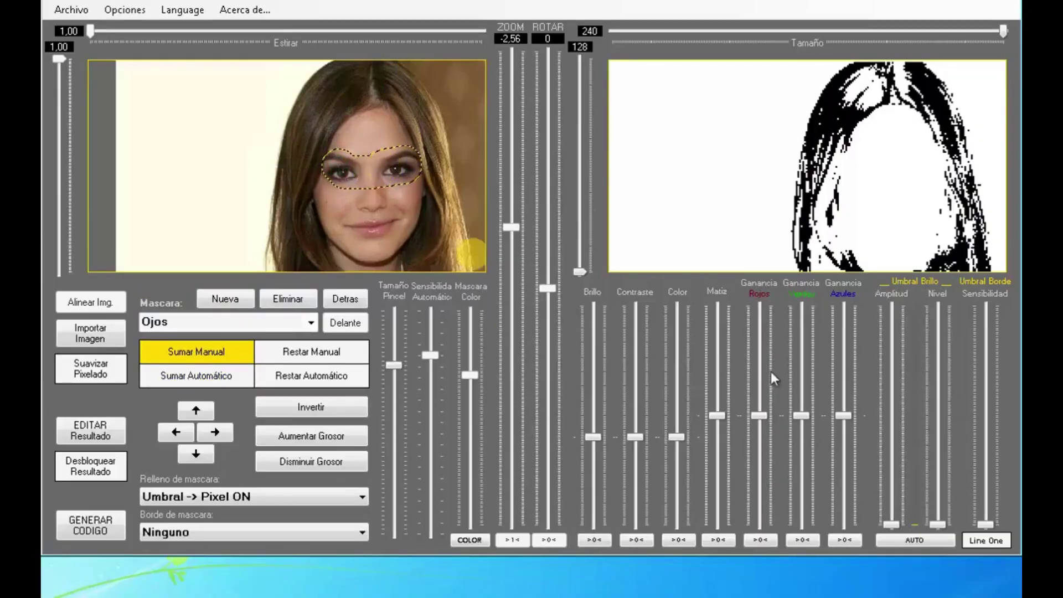
drag(893, 525, 882, 423)
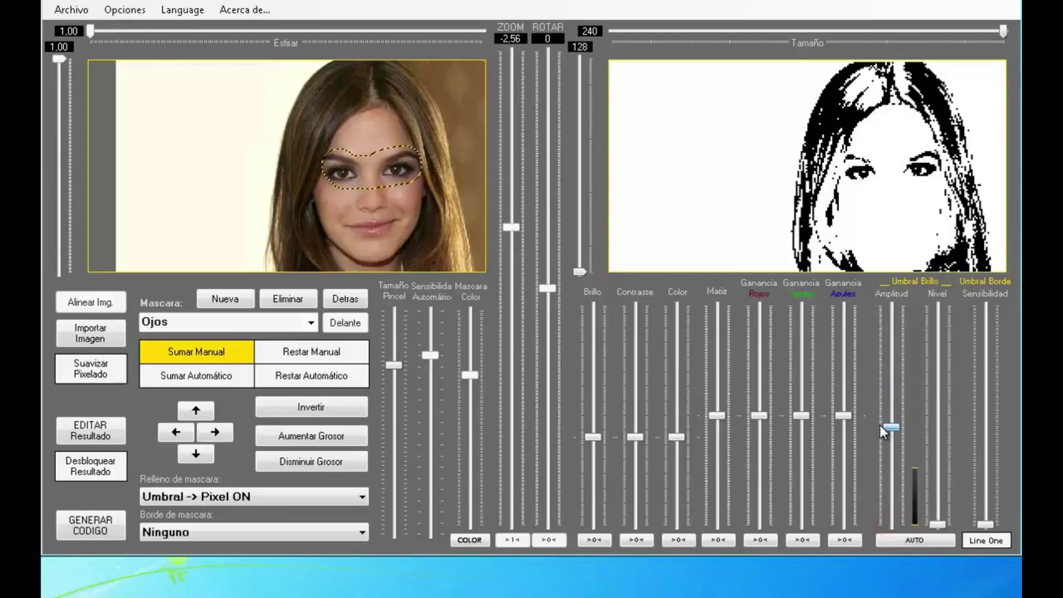
Create a new mask named Boca
click(223, 301)
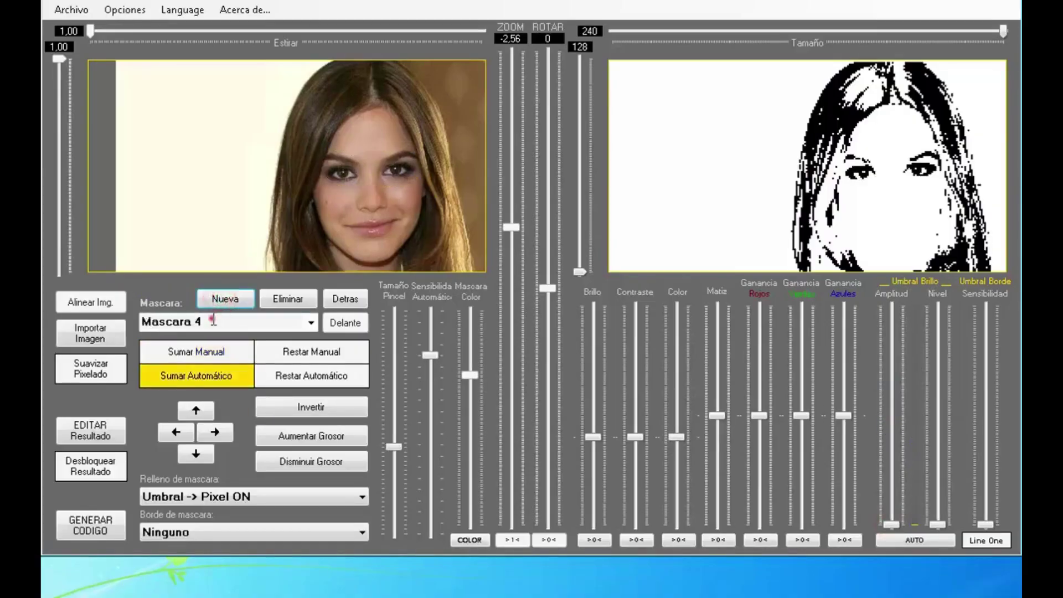
click(213, 320)
text(Boca)
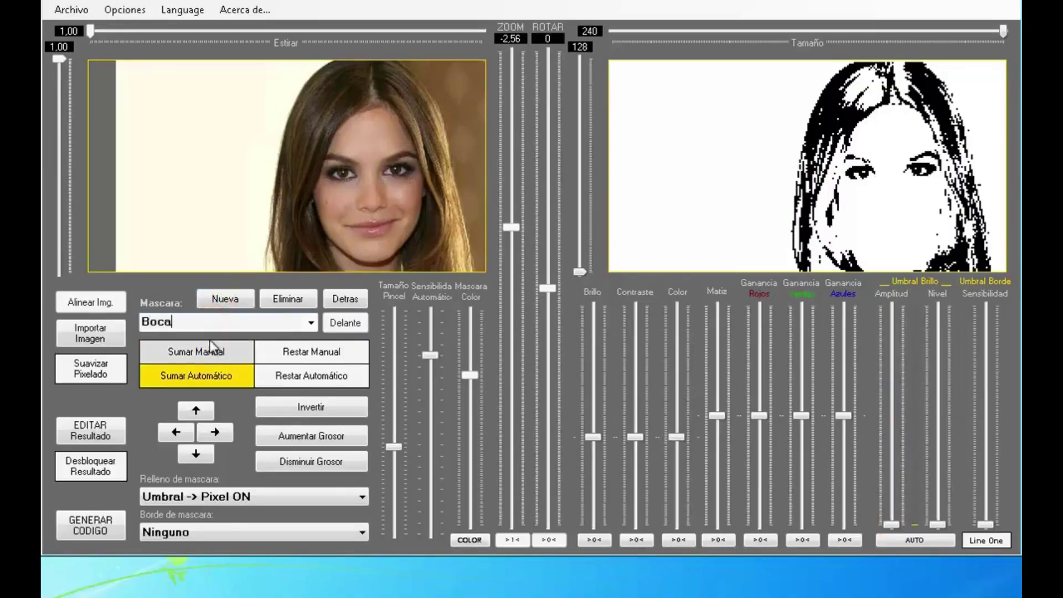
Manually add the mouth and nose area to the Boca mask with a larger brush, and set its brightness threshold to about 68% amplitude and 6% level
click(195, 355)
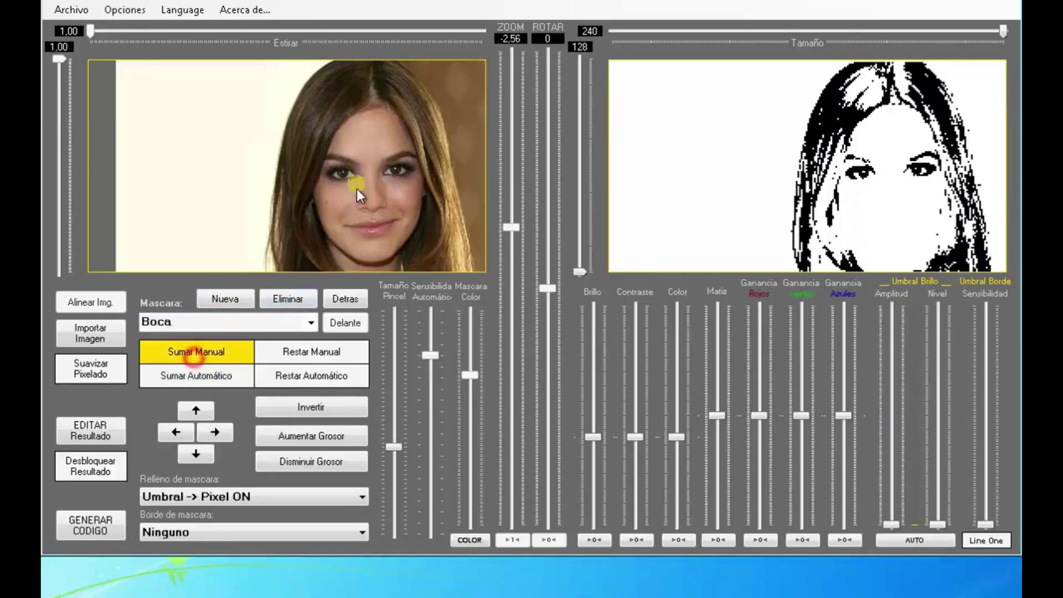
scroll(356, 200, up, 3)
mouse_move(355, 222)
mouse_down()
mouse_move(374, 227)
mouse_move(392, 213)
mouse_up()
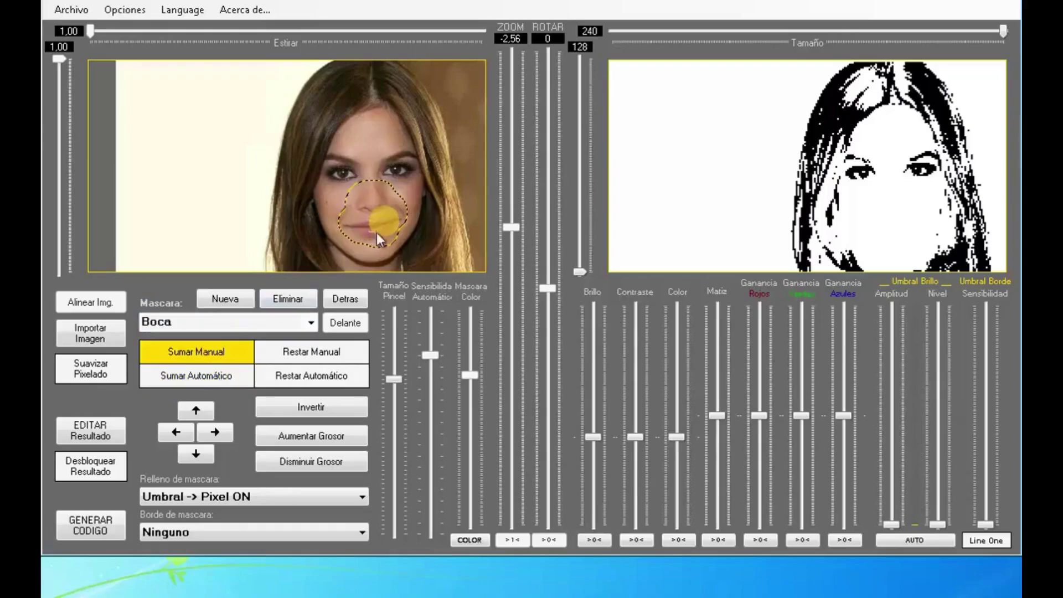
drag(892, 524, 890, 354)
drag(938, 525, 937, 511)
drag(892, 357, 892, 376)
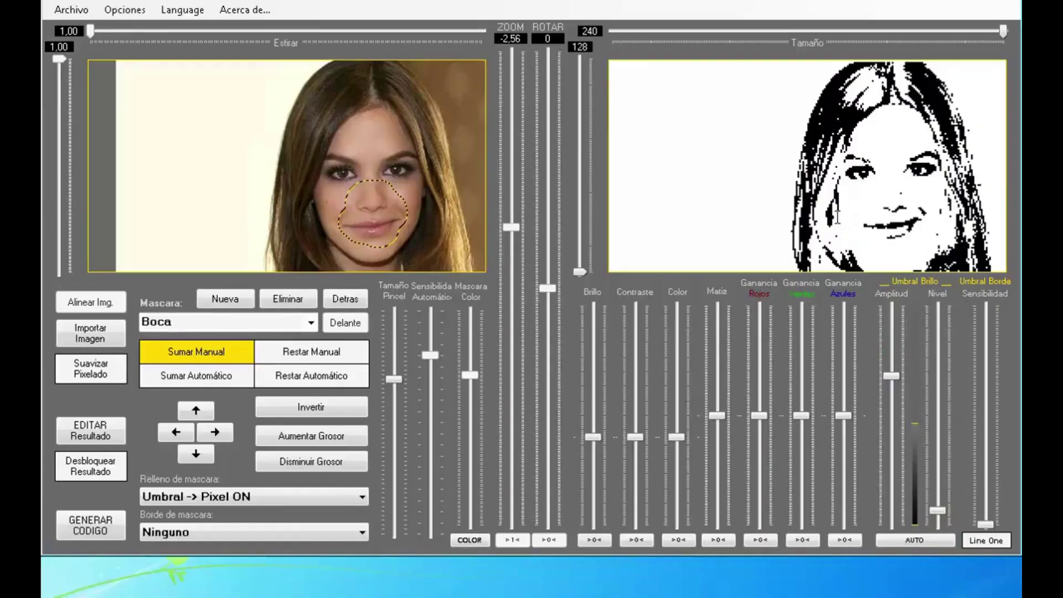
Create a new mask named Barbilla
click(218, 300)
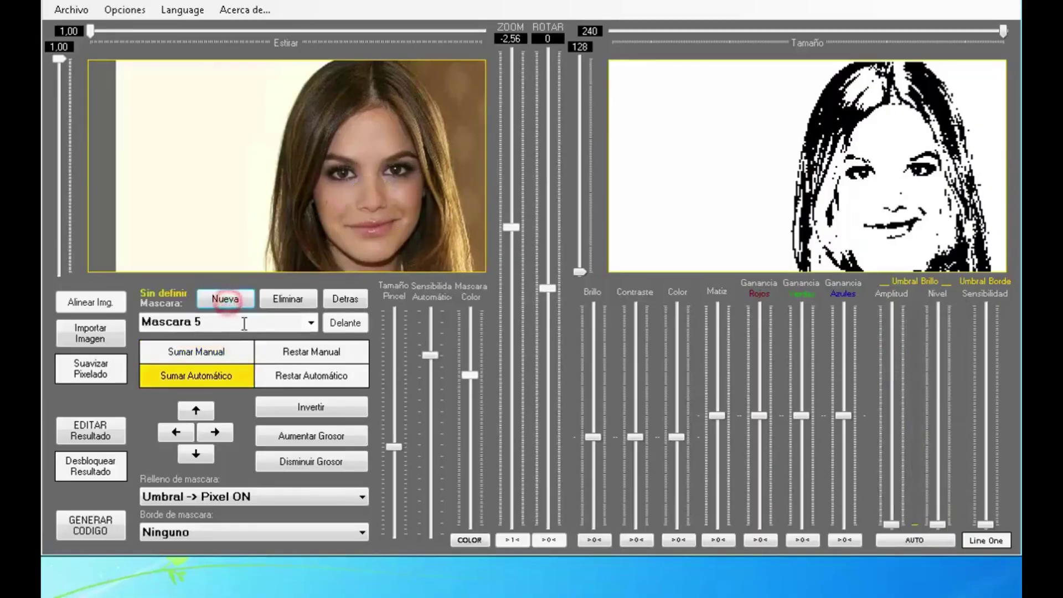
click(238, 322)
text(Bar)
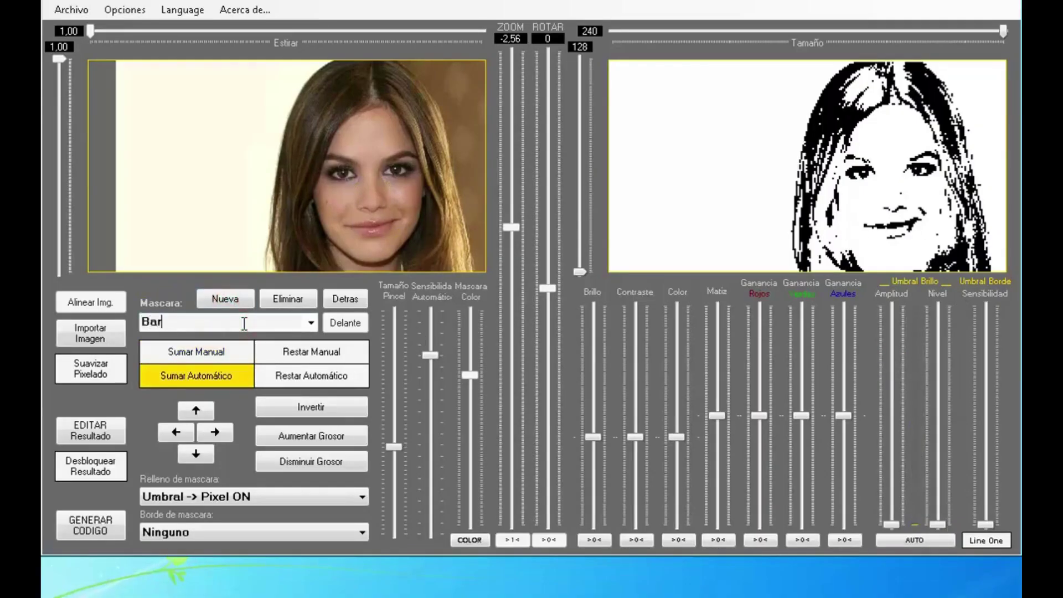
text(billa)
Manually add the chin and jawline to the Barbilla mask, and raise its edge threshold sensitivity to about half
click(208, 351)
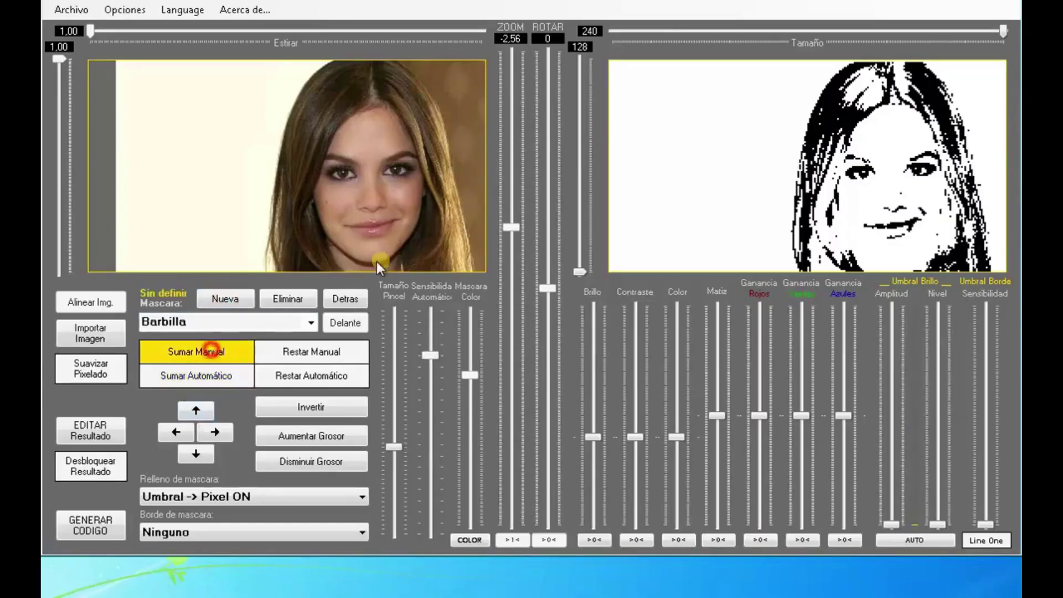
click(329, 240)
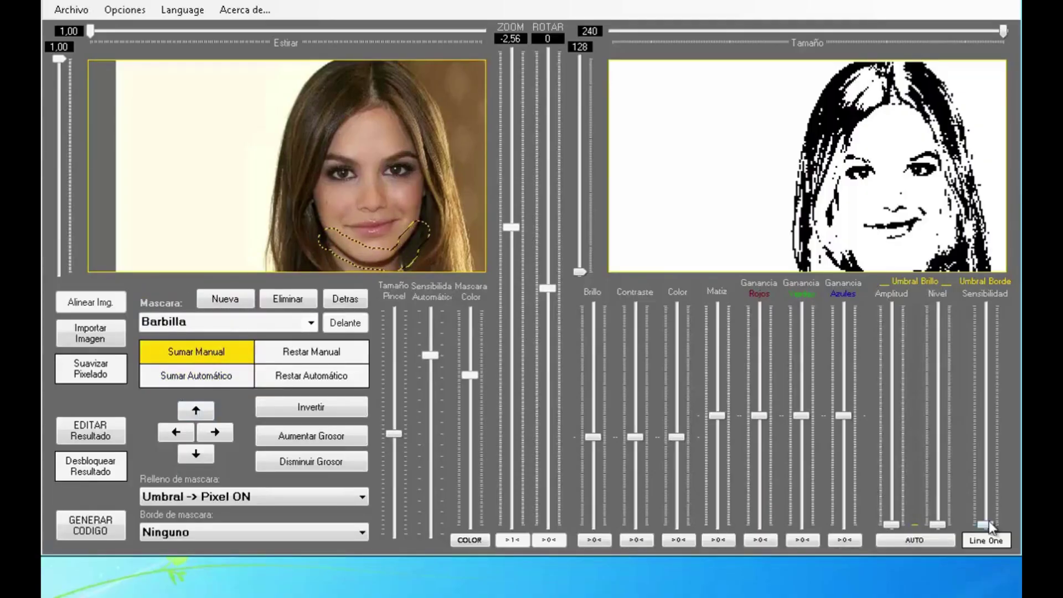
drag(986, 524, 993, 418)
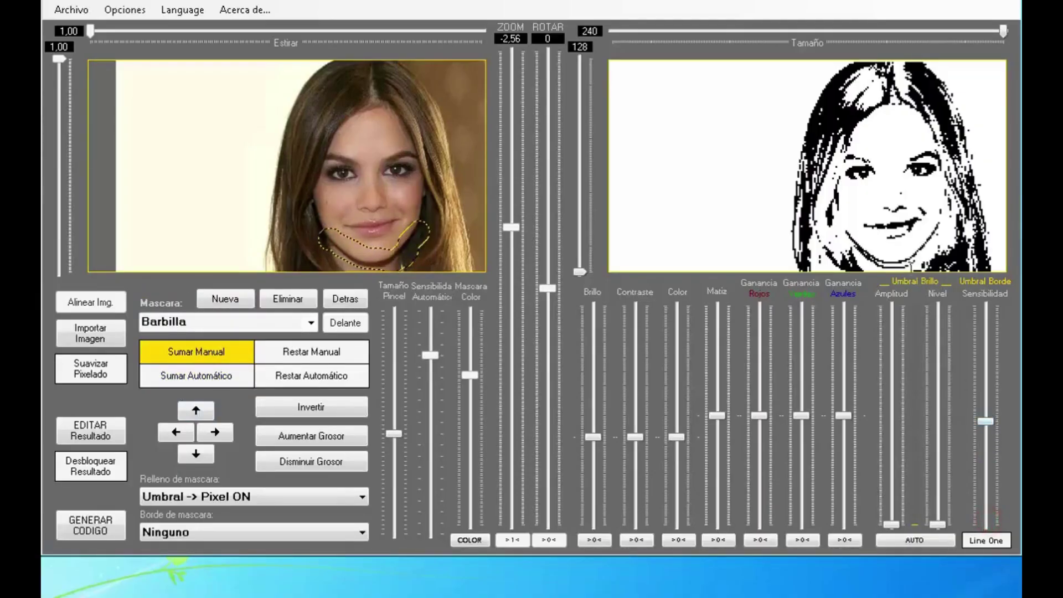
mouse_move(986, 420)
mouse_down()
mouse_move(991, 393)
mouse_move(992, 407)
mouse_up()
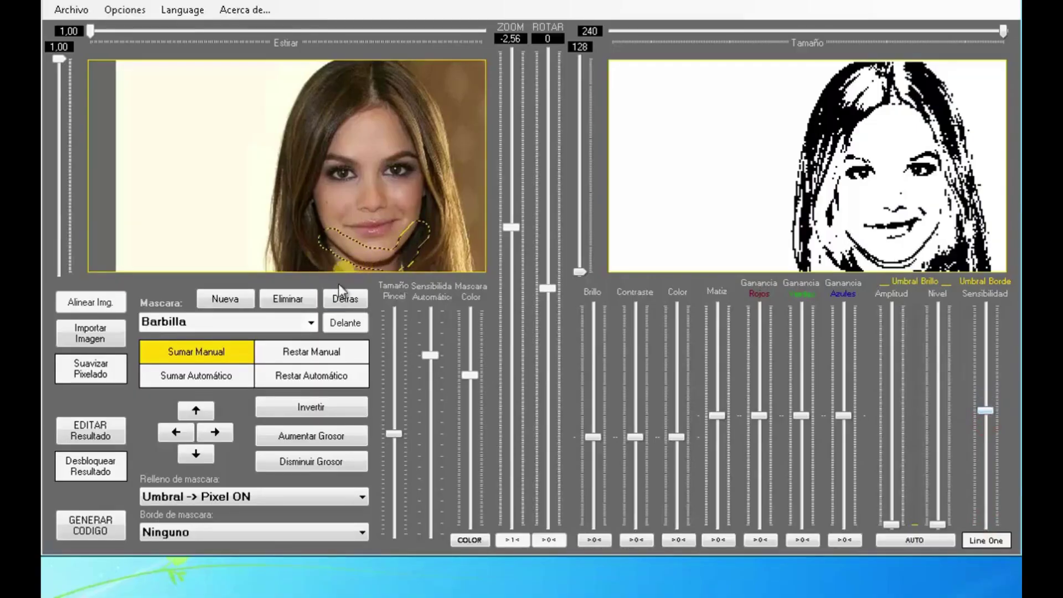
Manually subtract the neck area just below the chin from the Barbilla mask, using a smaller brush for the finer parts
click(302, 353)
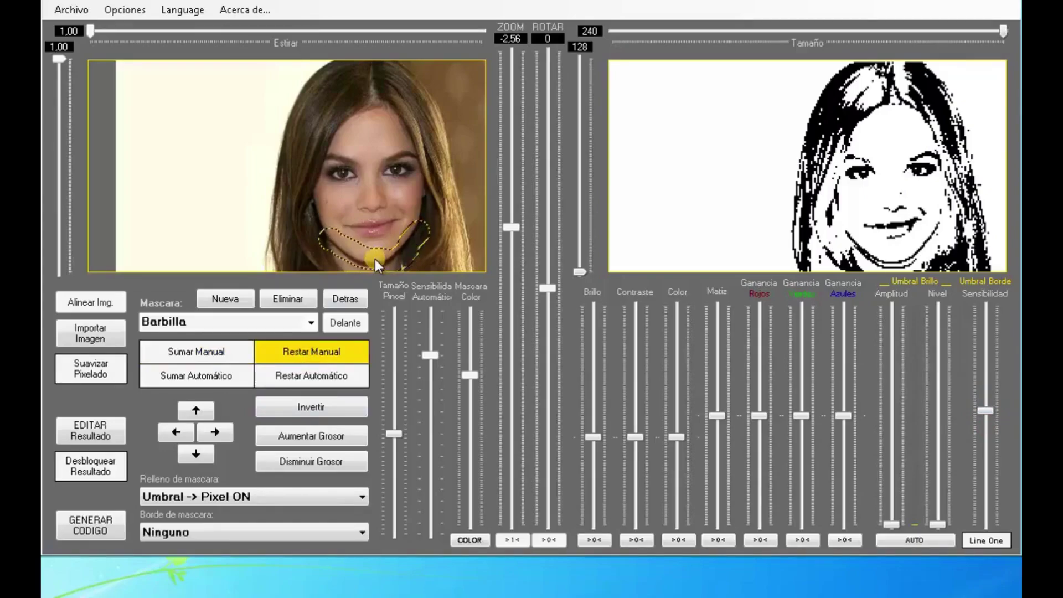
drag(334, 261, 399, 266)
scroll(340, 265, down, 3)
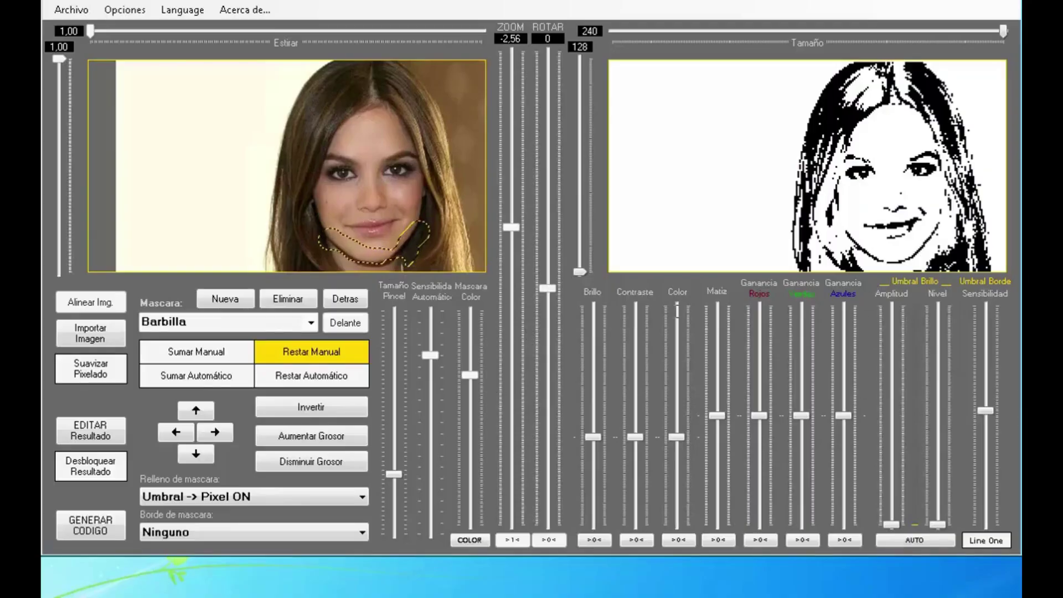
Set the Pelo1 mask's brightness threshold to about 20% amplitude and 23% level
click(314, 322)
click(188, 351)
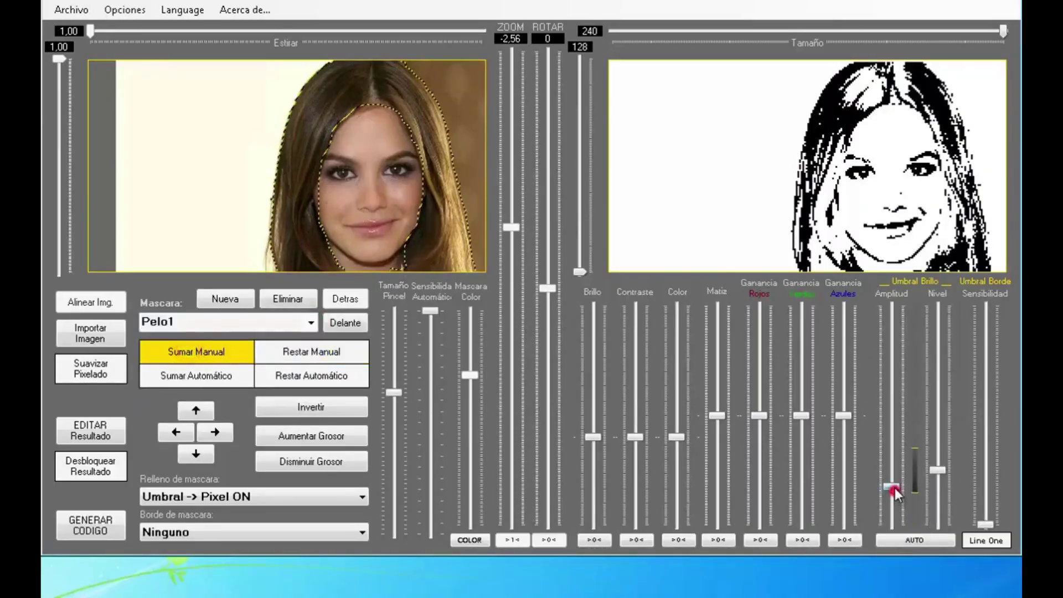
drag(896, 491, 939, 474)
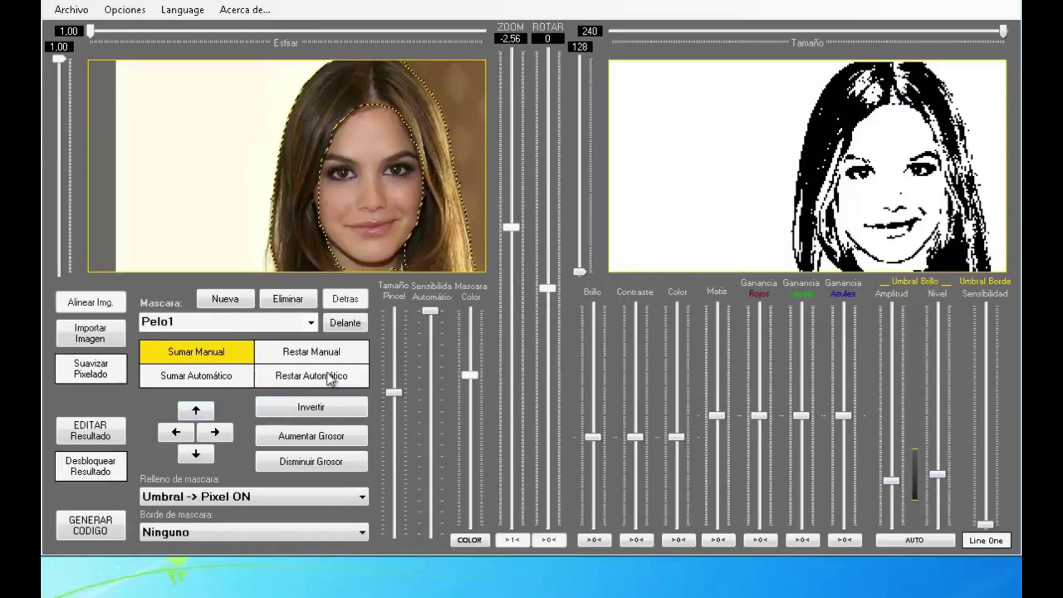
Set the Ojos mask's brightness threshold amplitude to slightly above half
click(222, 322)
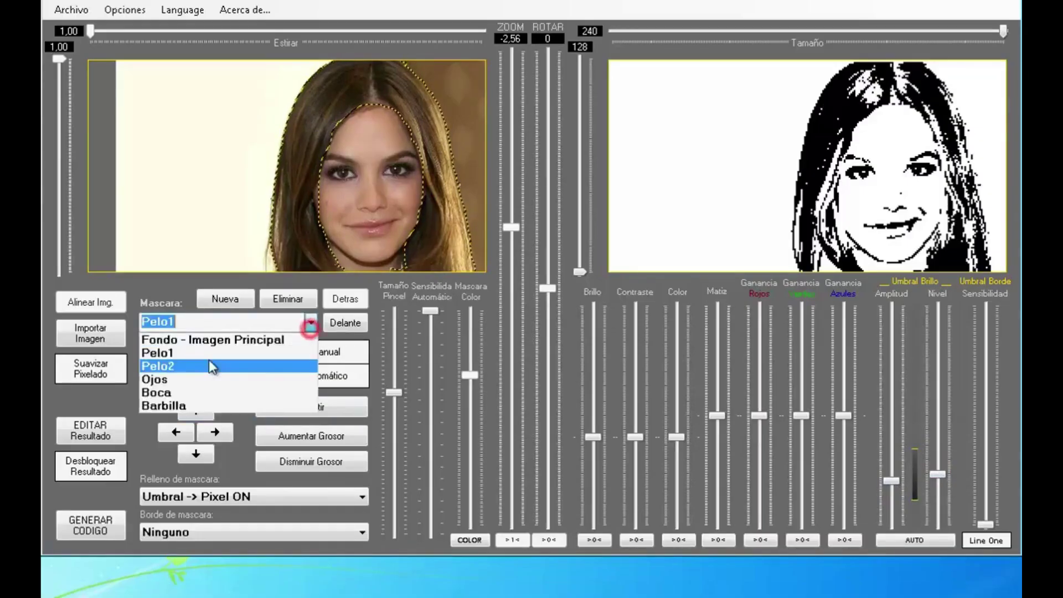
click(183, 381)
drag(892, 481, 896, 410)
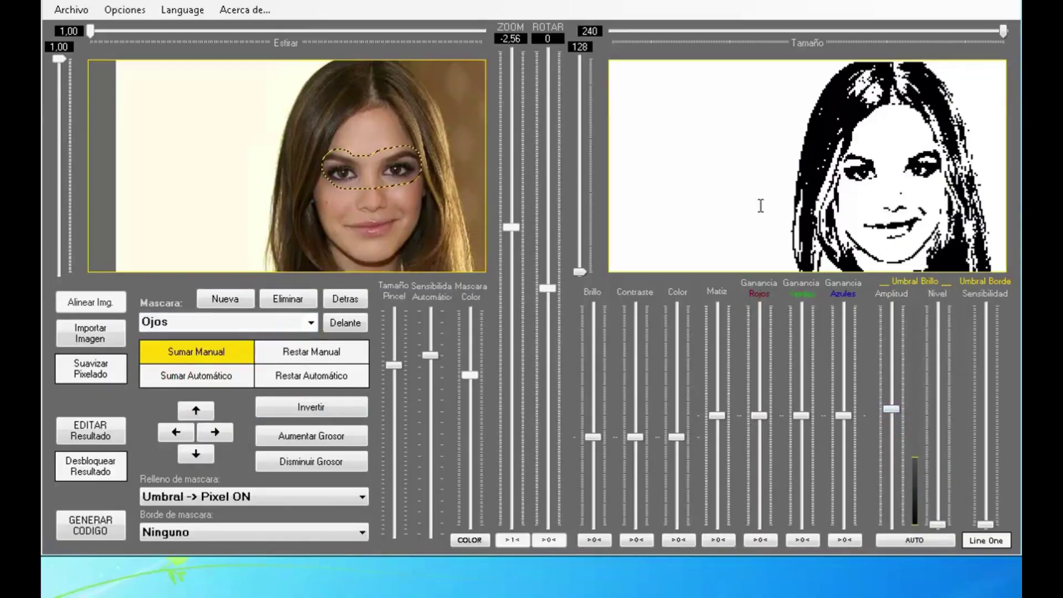
Change the LCD color scheme to Azul y Blanco
click(124, 9)
mouse_move(142, 26)
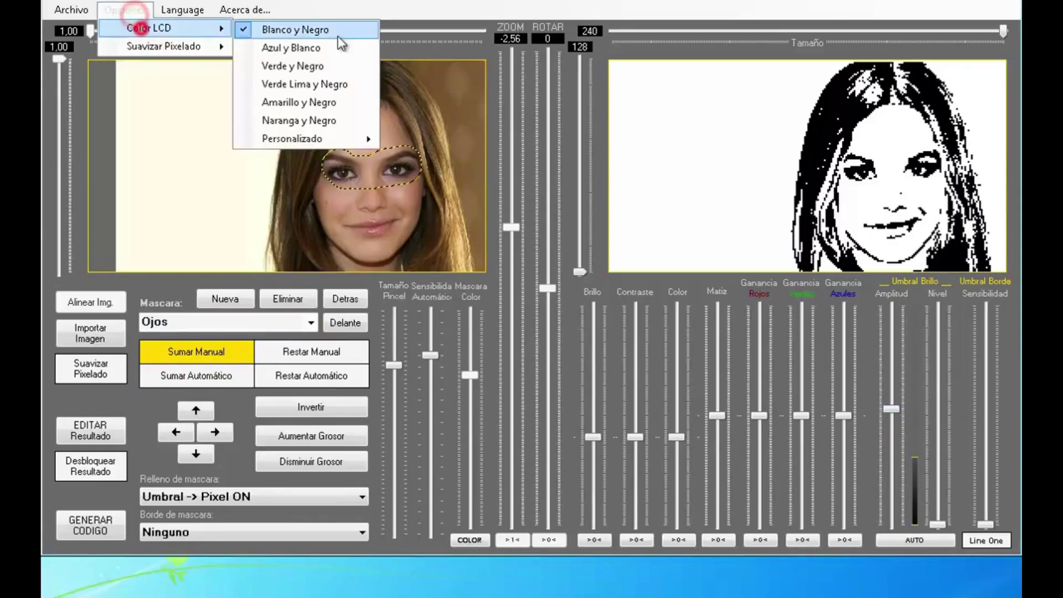
click(311, 45)
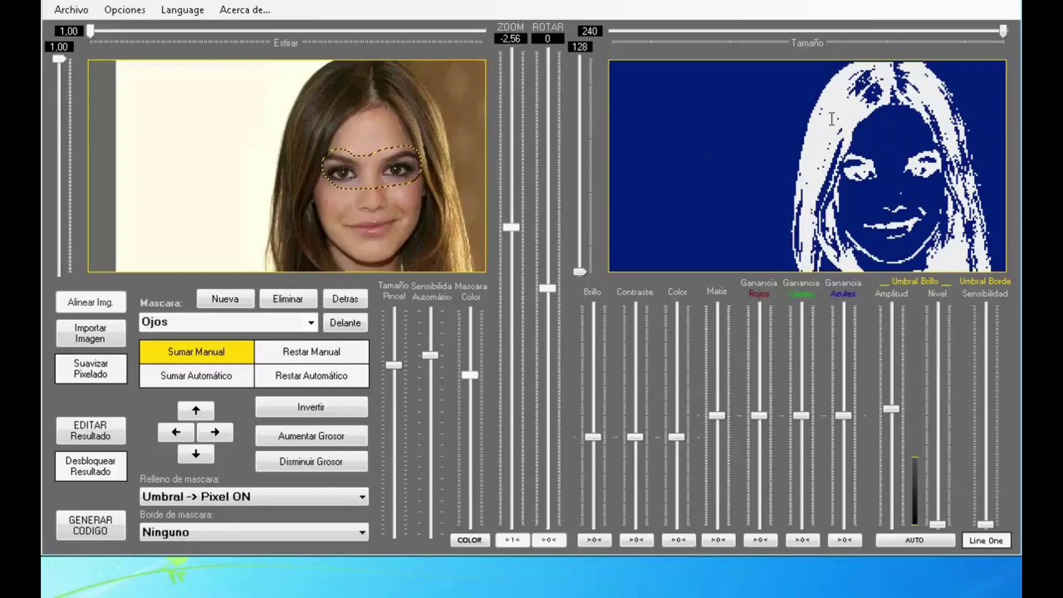
Set the fill of the background mask, Fondo - Imagen Principal, to Solido -> Pixel ON
click(311, 323)
click(226, 340)
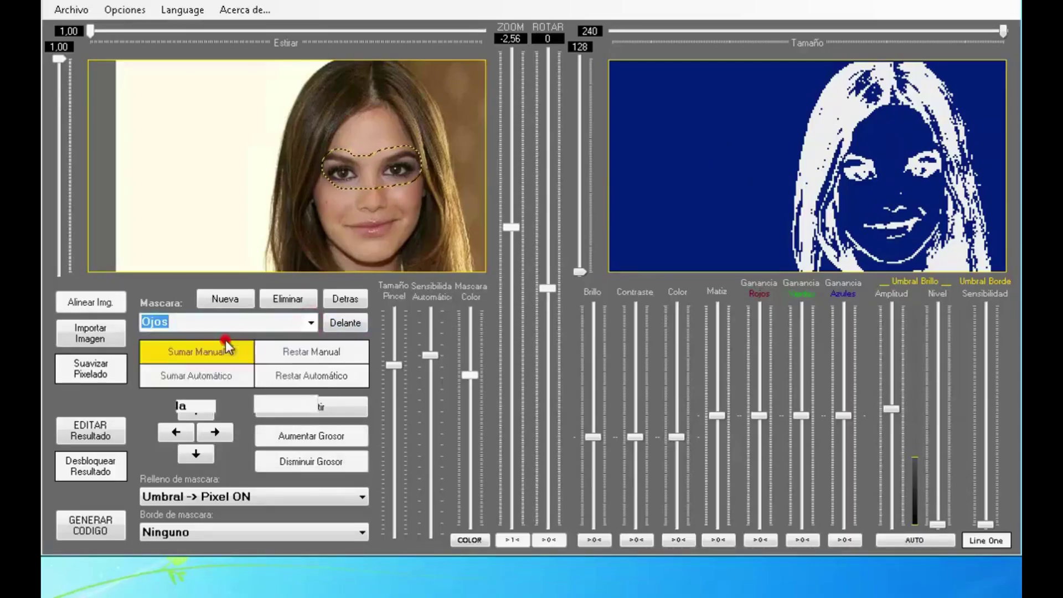
click(250, 500)
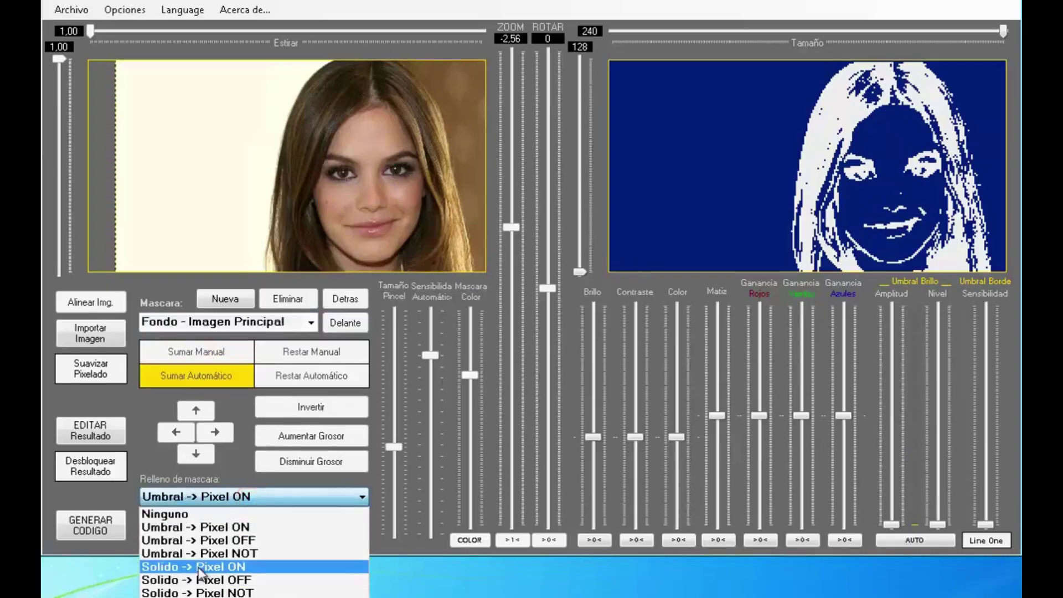
click(244, 567)
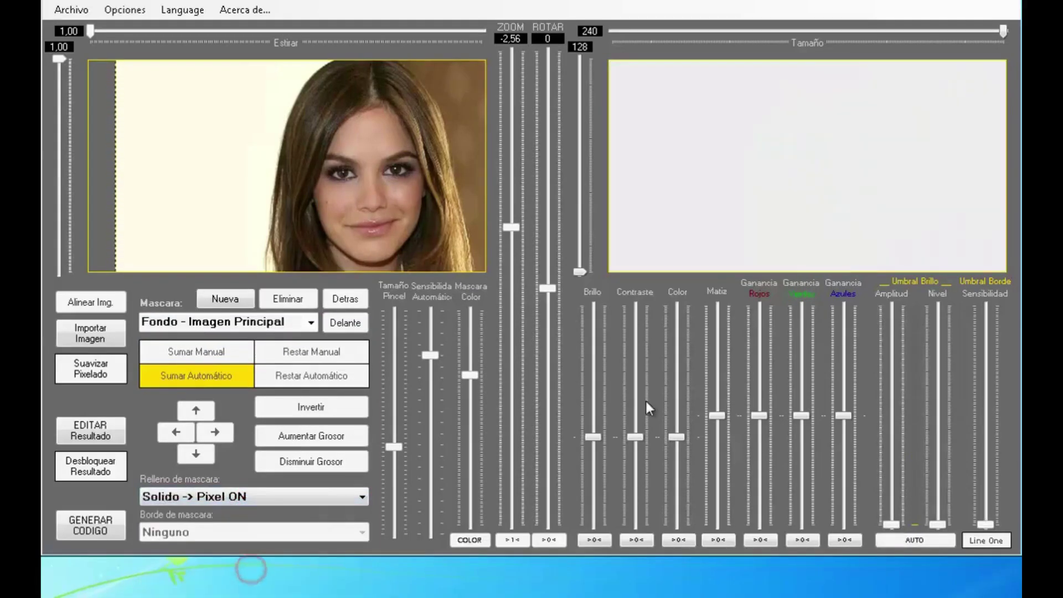
Set the fill of both hair masks, Pelo1 and Pelo2, to Umbral -> Pixel OFF
click(308, 323)
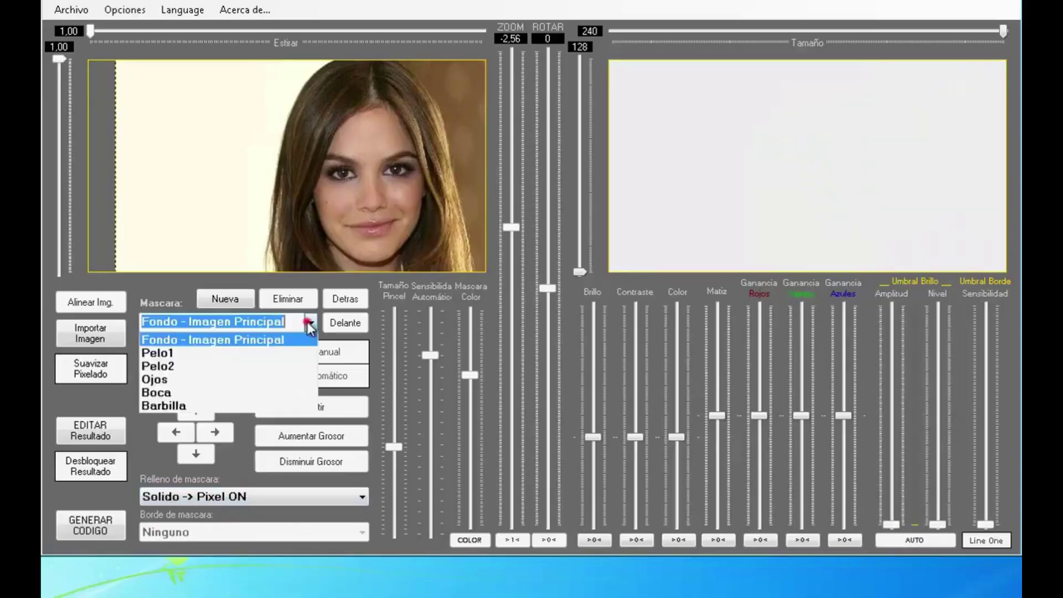
click(237, 353)
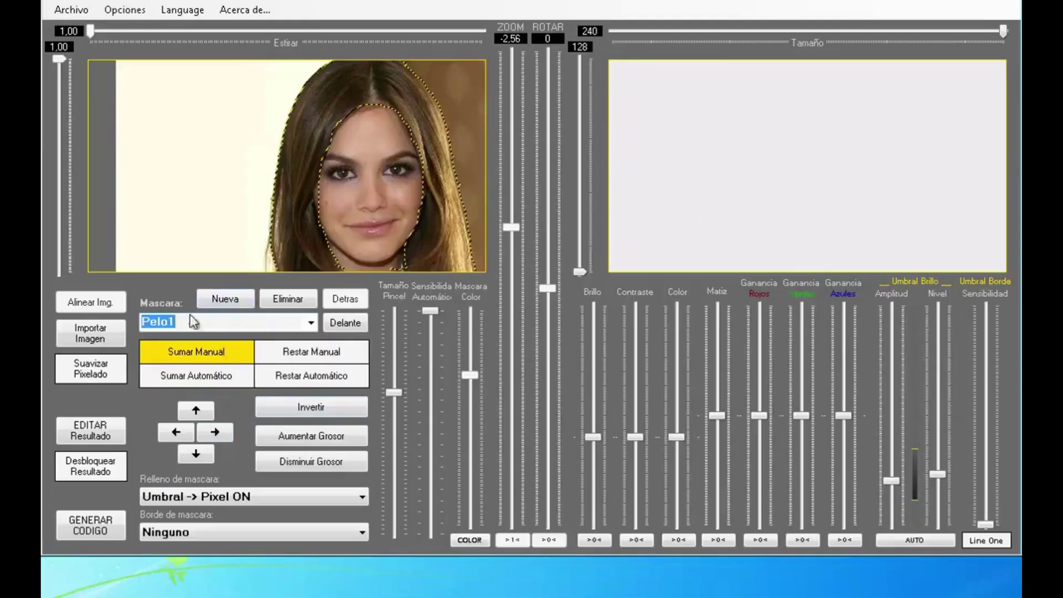
click(207, 500)
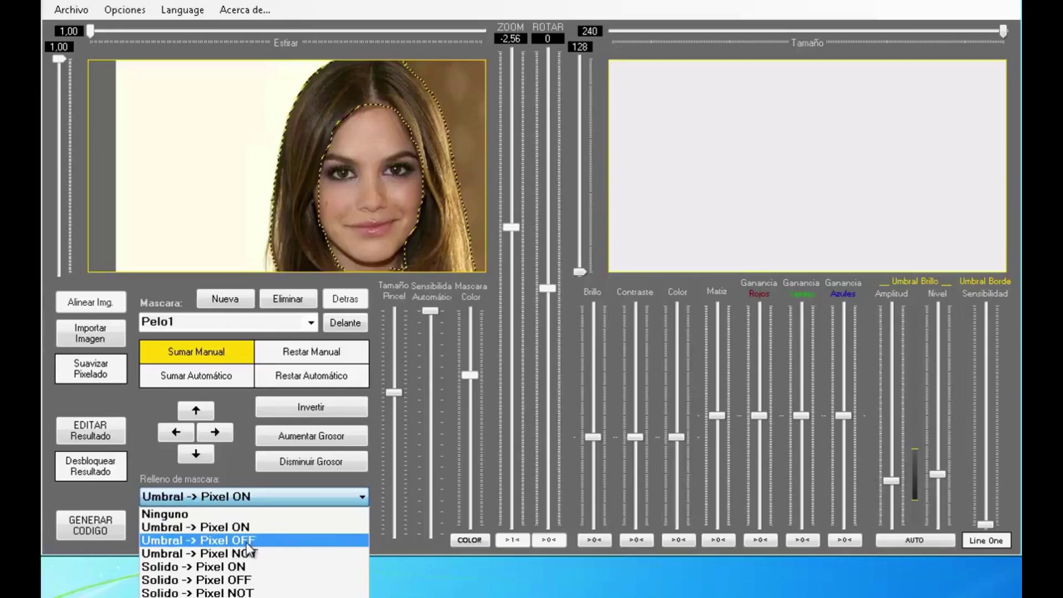
click(247, 540)
click(311, 323)
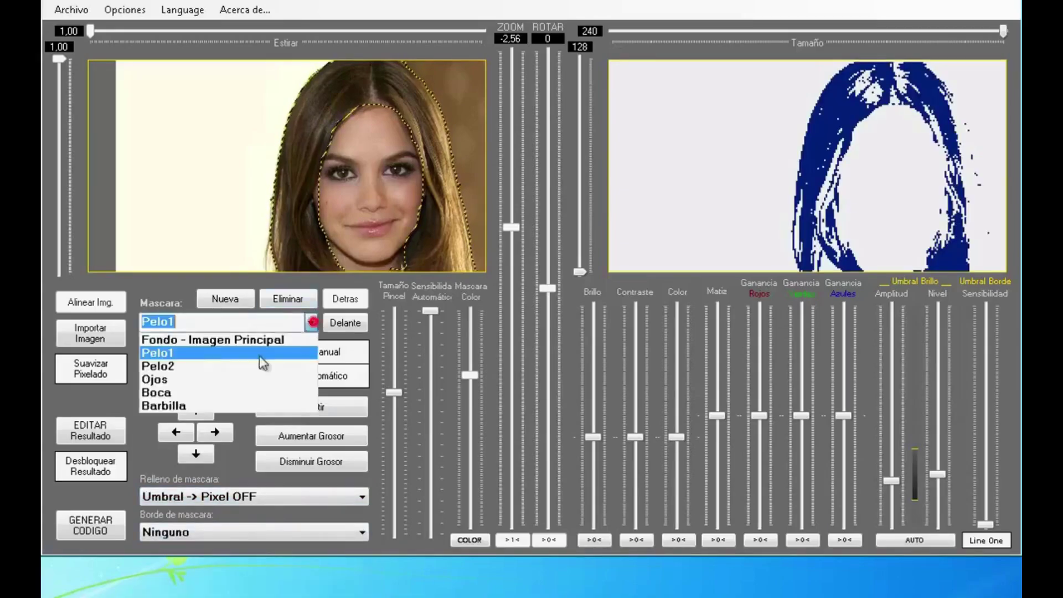
click(225, 365)
click(252, 496)
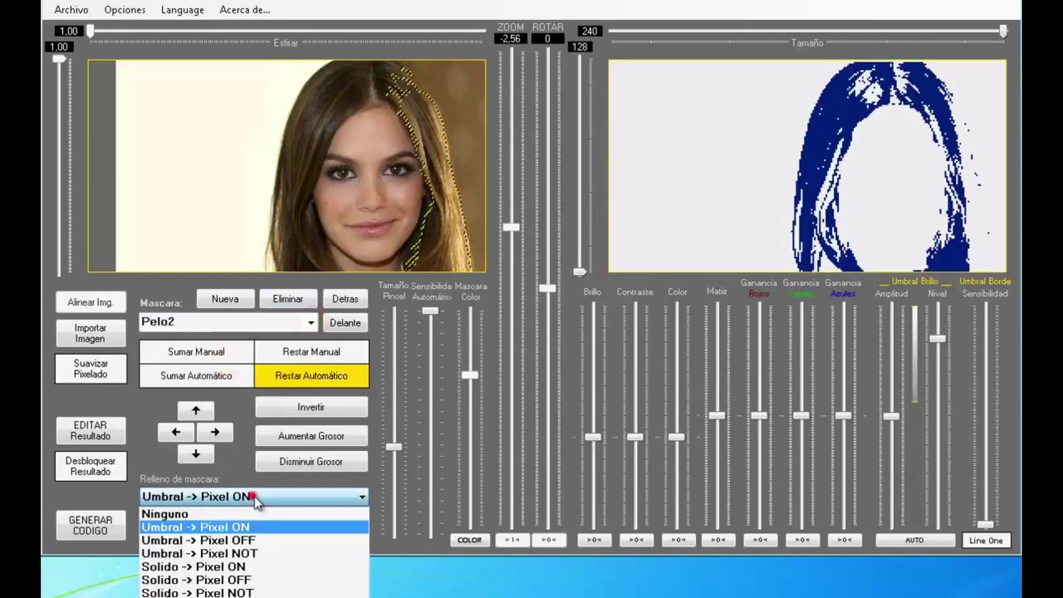
click(270, 540)
Set the fill of the Ojos and Boca masks to Umbral -> Pixel OFF
click(310, 322)
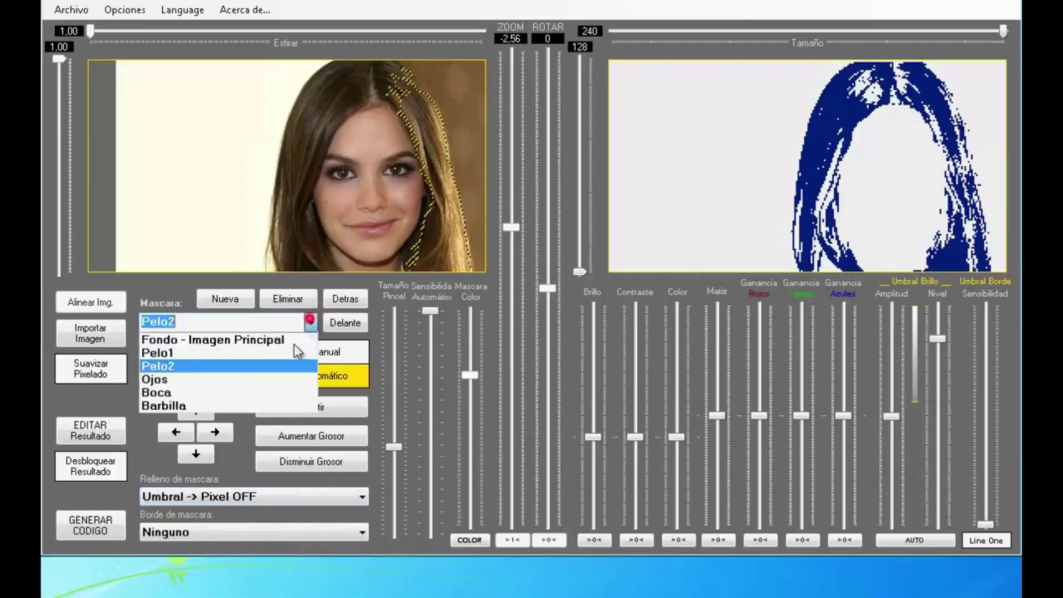
click(213, 377)
click(234, 497)
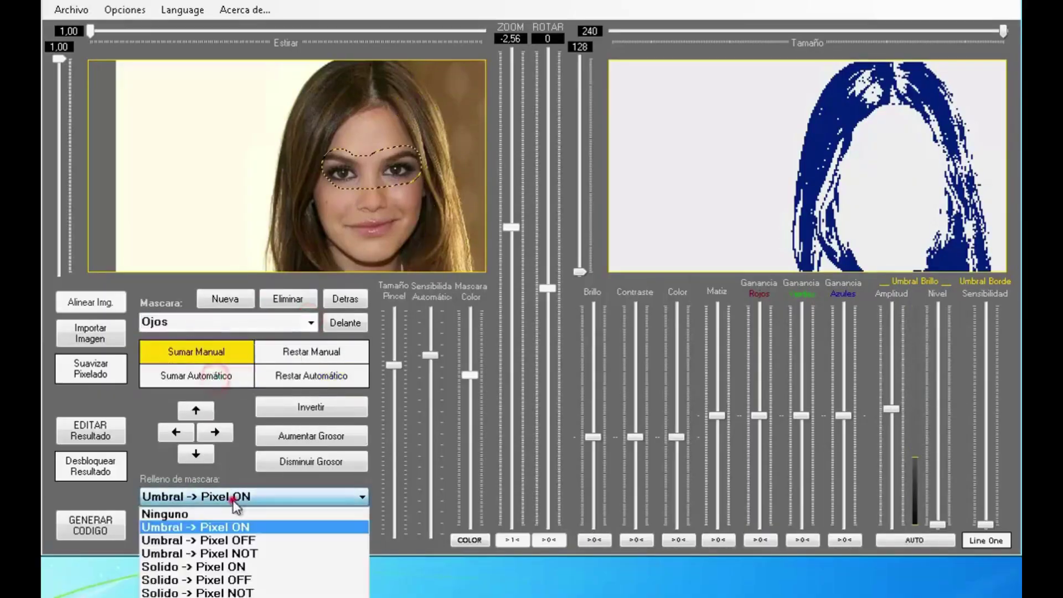
click(268, 540)
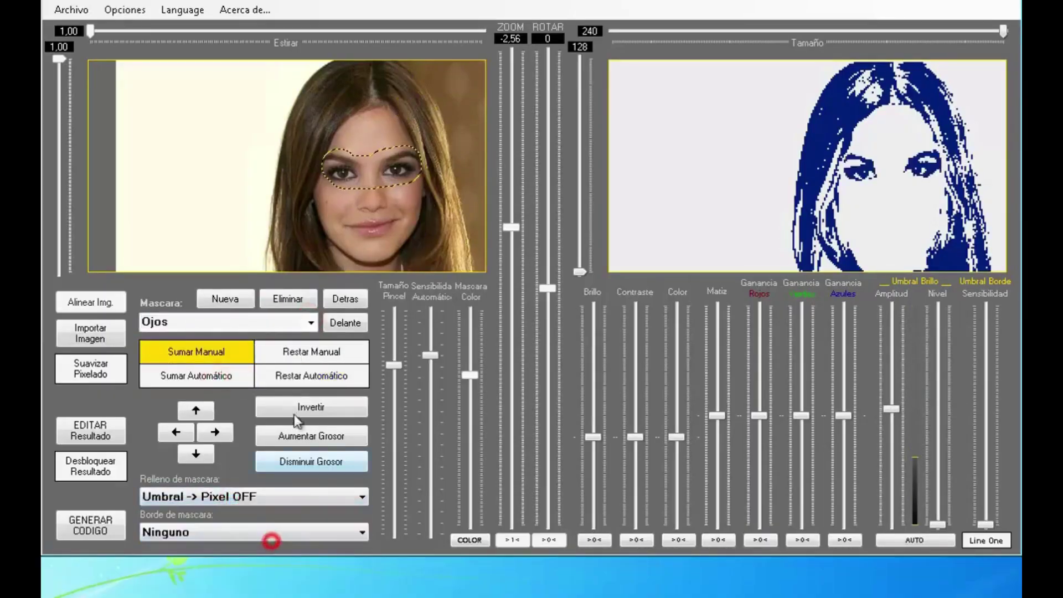
click(314, 323)
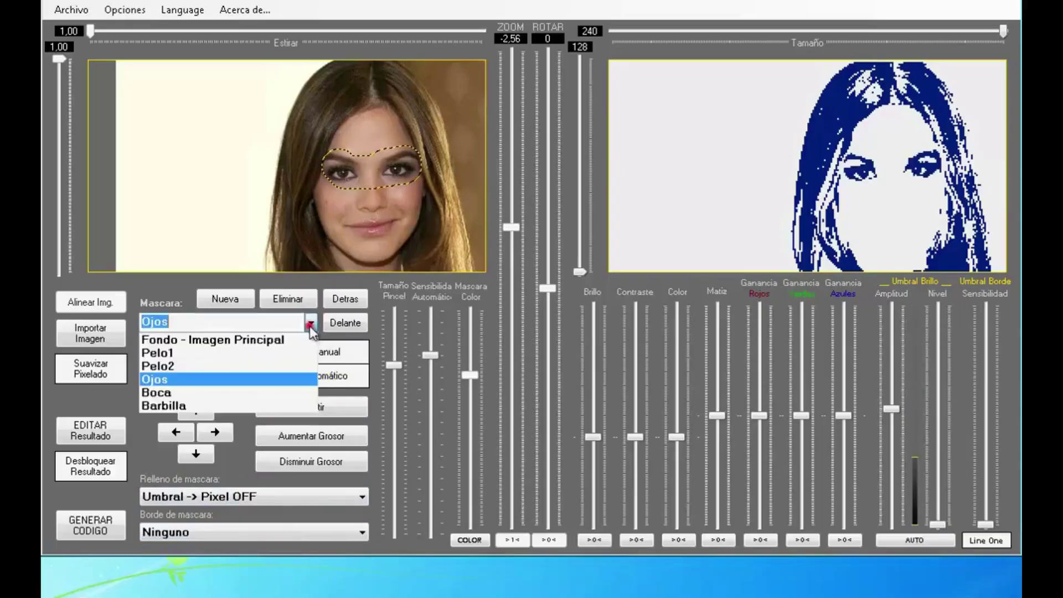
click(224, 391)
click(253, 497)
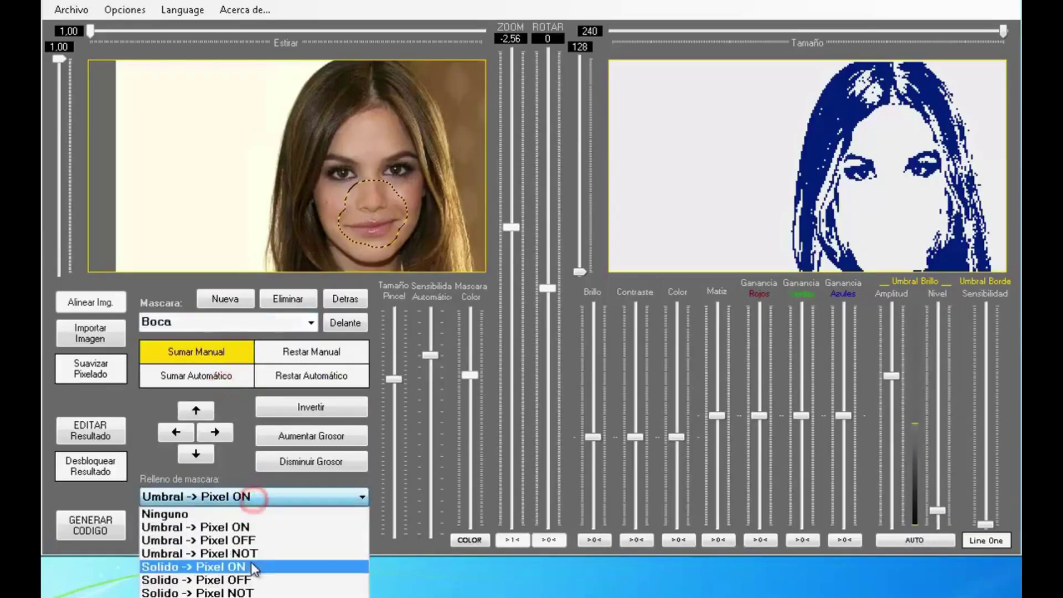
click(268, 538)
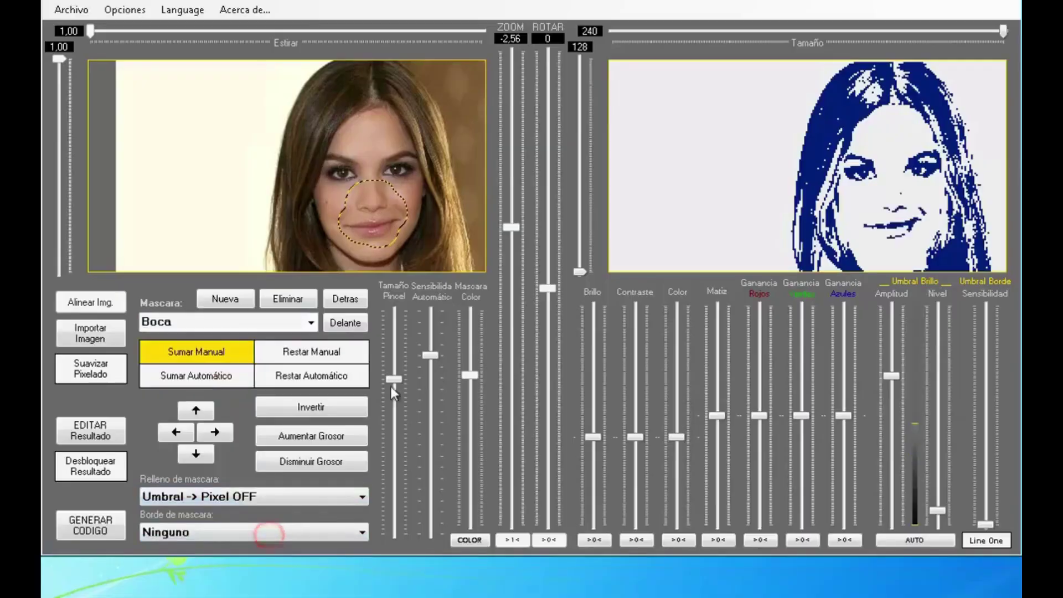
Set the fill of the Barbilla mask to Umbral -> Pixel OFF
click(312, 323)
click(215, 410)
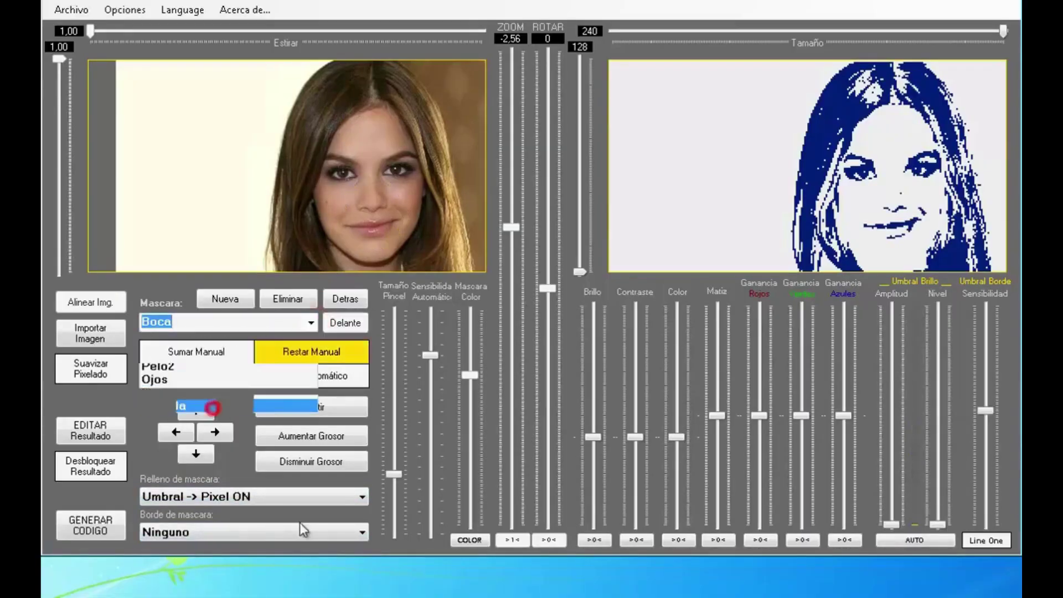
click(294, 498)
click(271, 540)
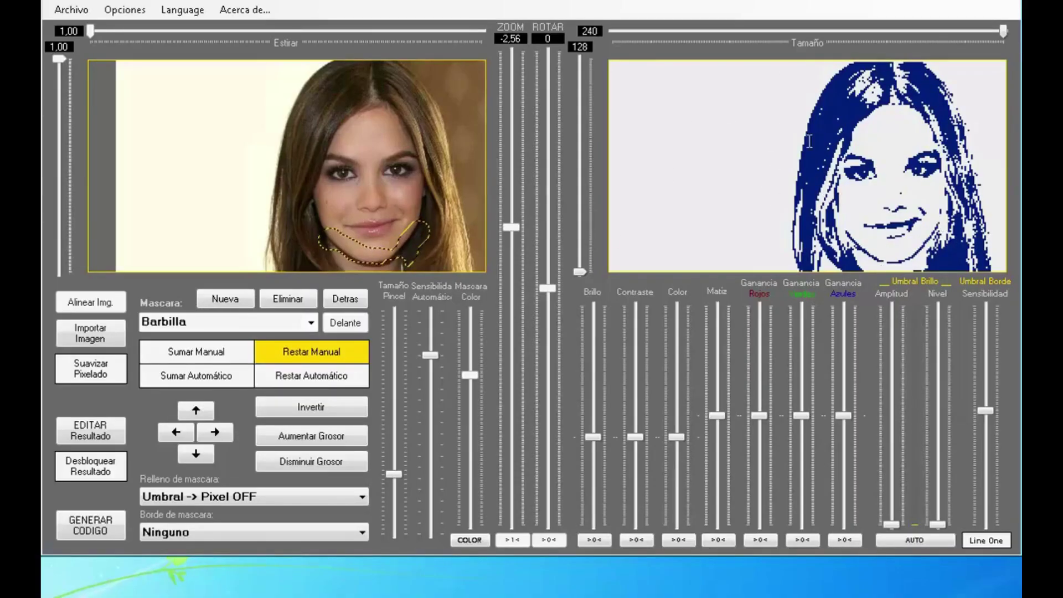
Set the fill of the background mask, Fondo - Imagen Principal, to Ninguno
click(312, 323)
click(194, 344)
click(260, 496)
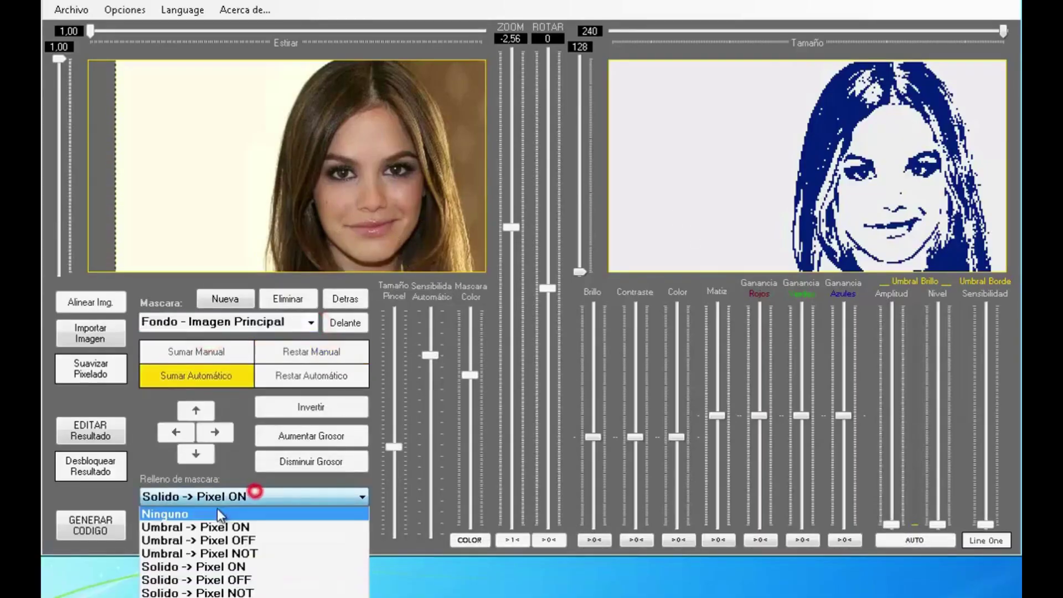
click(166, 516)
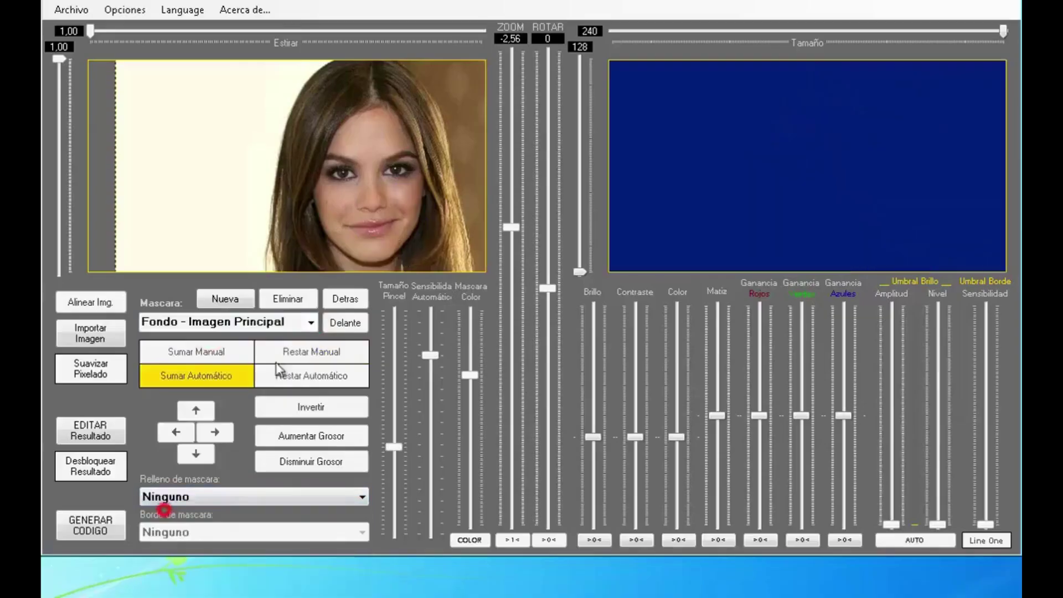
Create a new mask named Fondo and set its fill to Solido -> Pixel ON
click(244, 299)
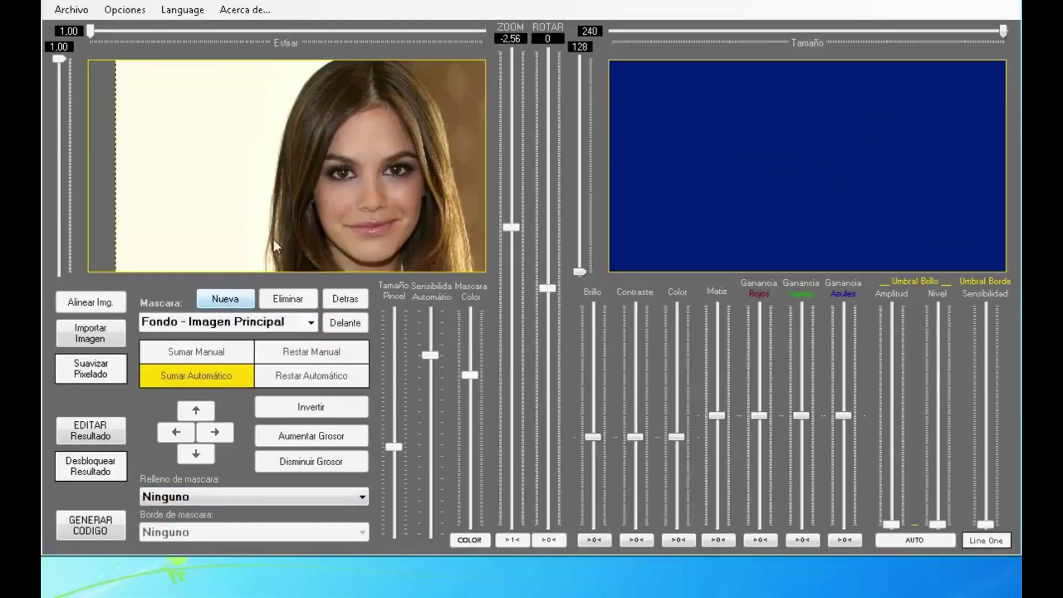
click(331, 145)
click(220, 300)
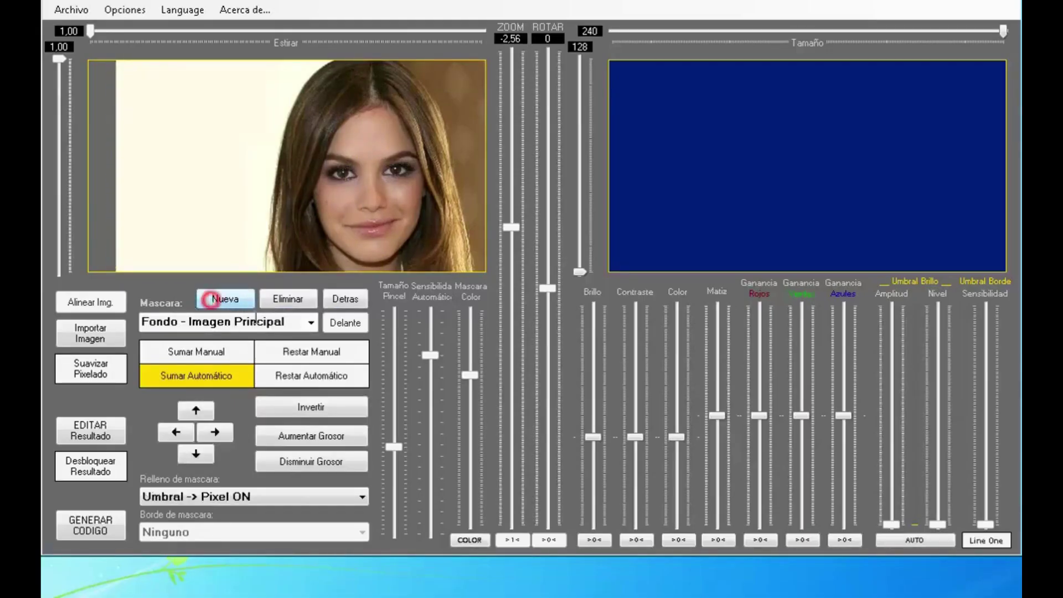
click(231, 326)
text(Fondo)
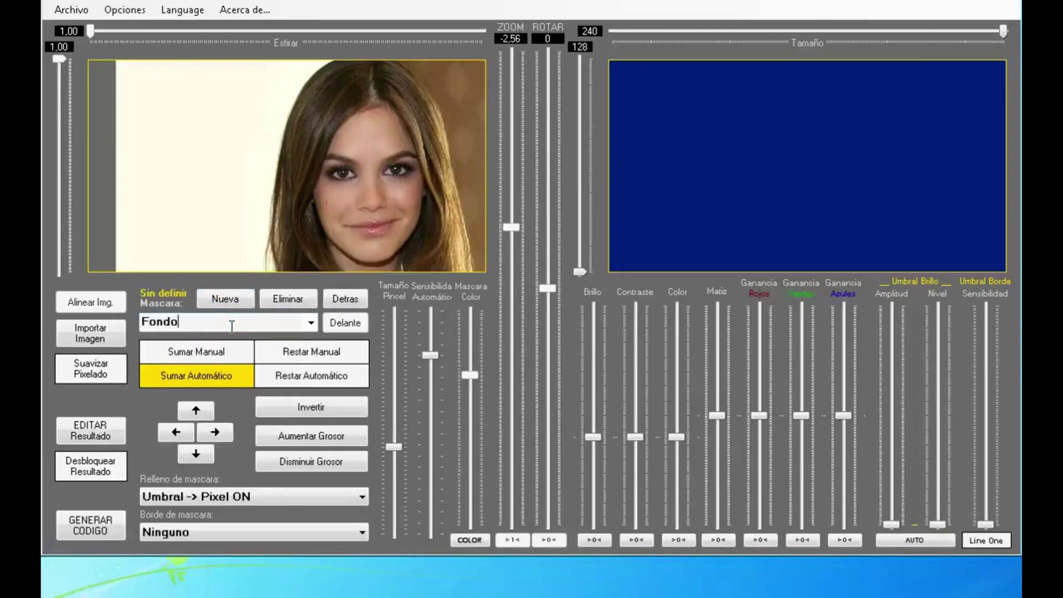
click(275, 500)
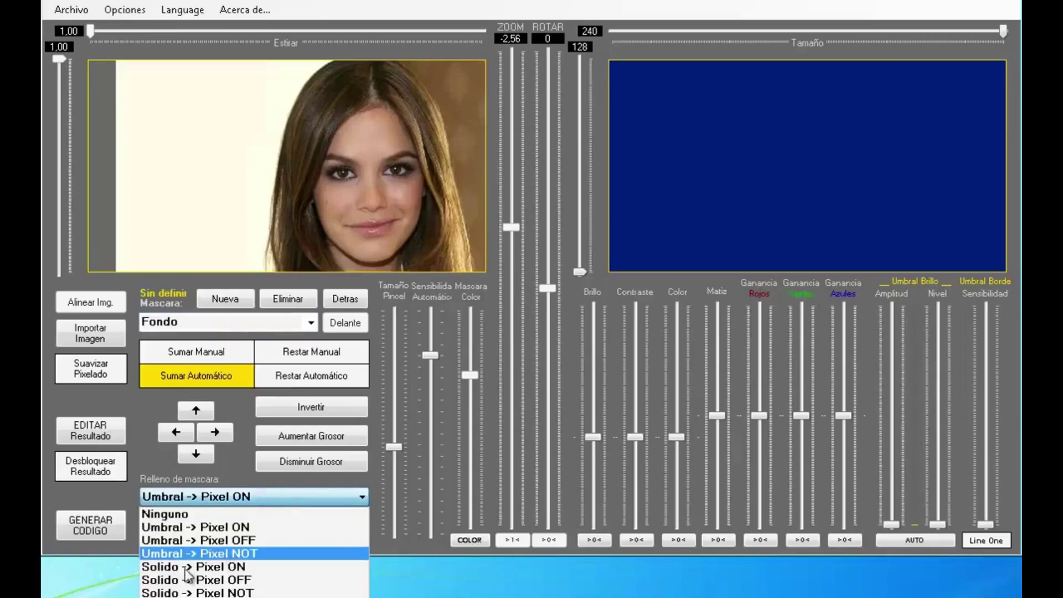
click(259, 567)
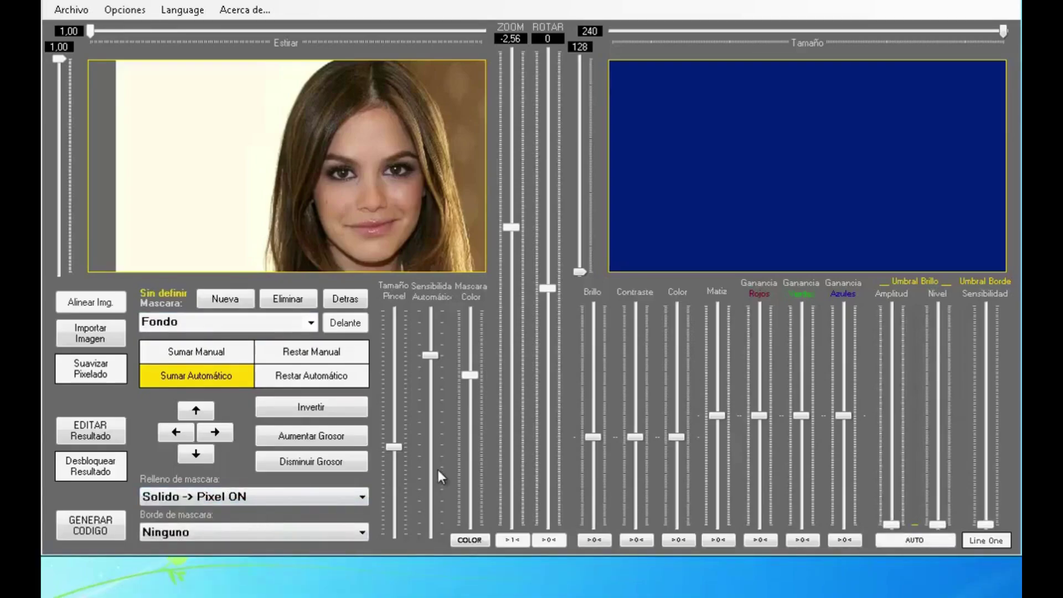
Cover the whole photo with the Fondo mask, then automatically subtract the light background beside the hair
click(291, 191)
click(311, 410)
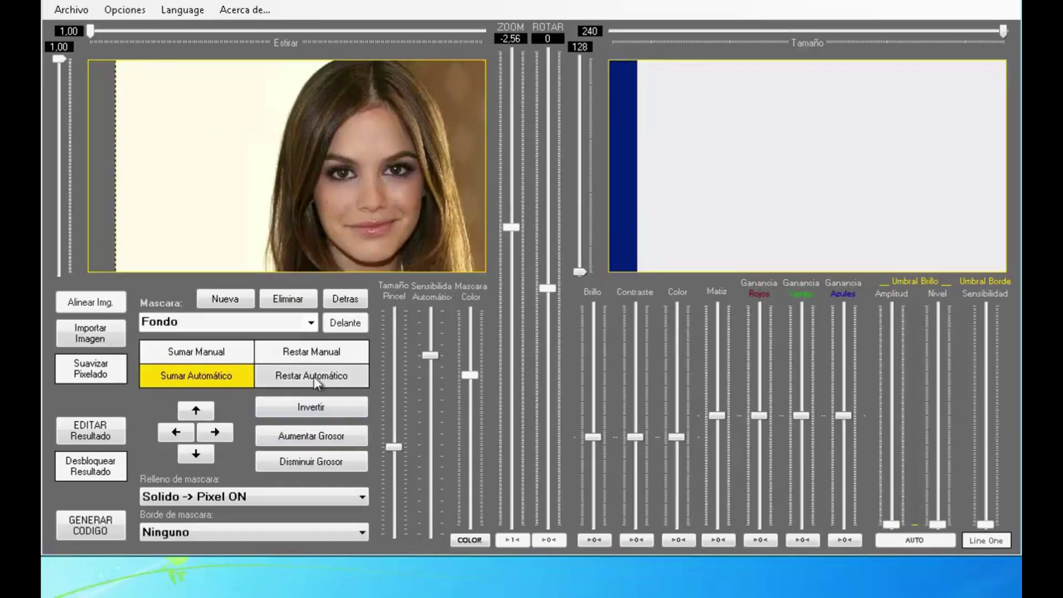
click(297, 380)
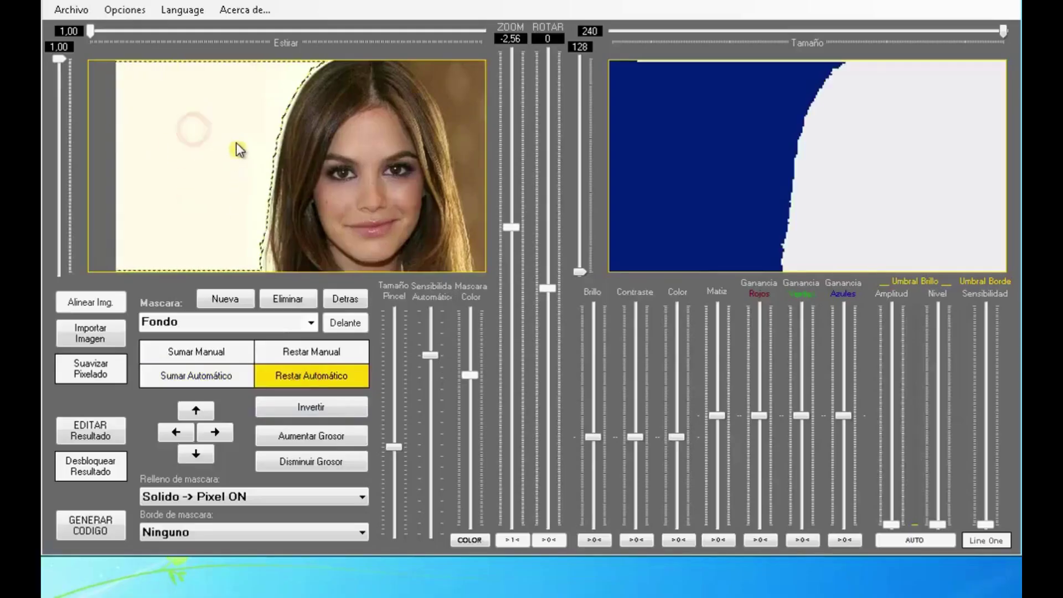
click(224, 126)
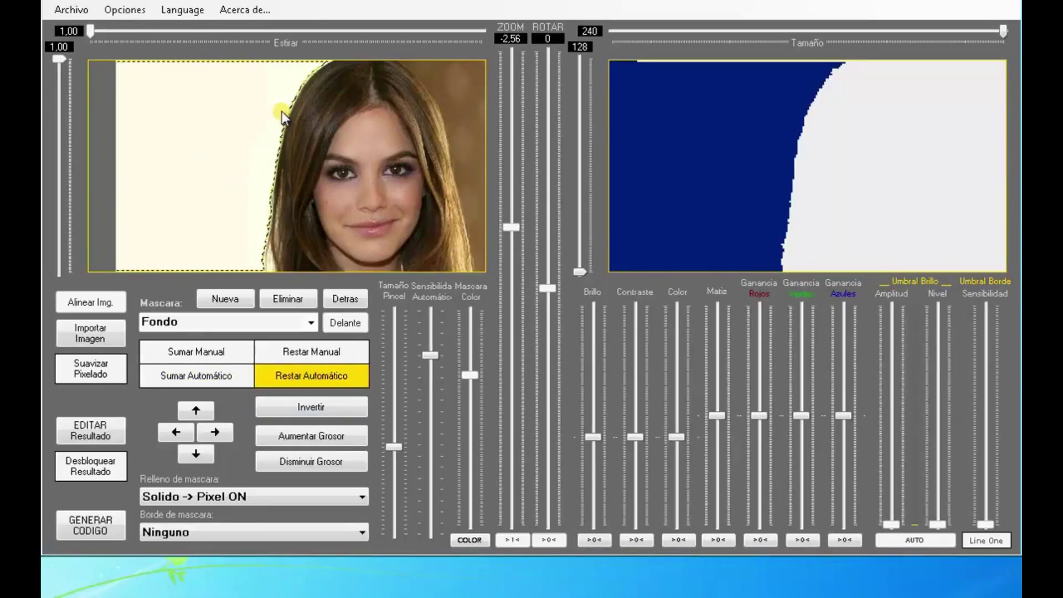
click(282, 112)
click(214, 261)
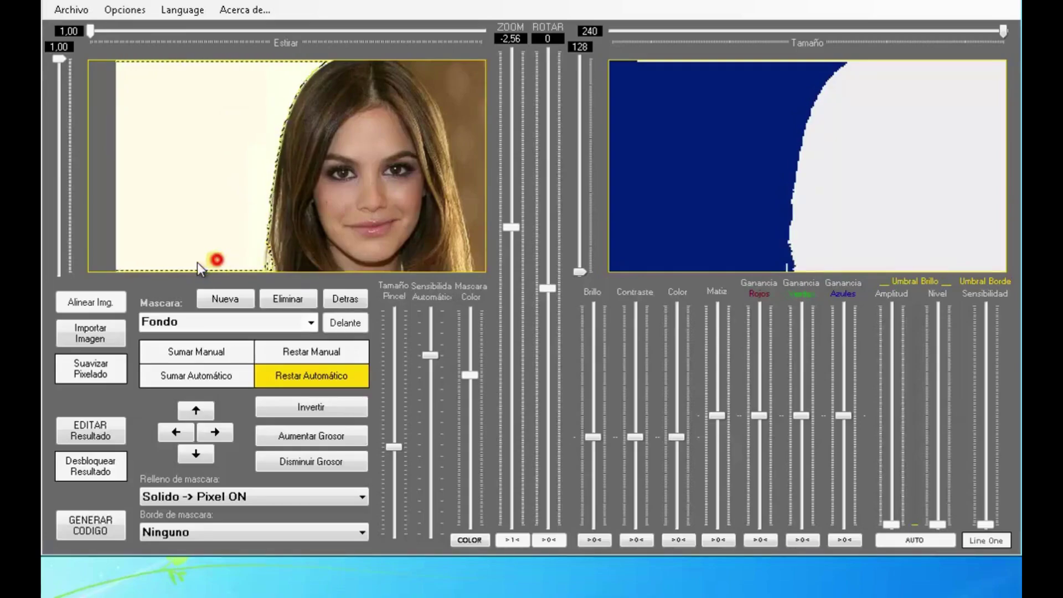
Automatically subtract the leftover mask strips along the lower and upper edges of the light background and beside the hair
click(122, 268)
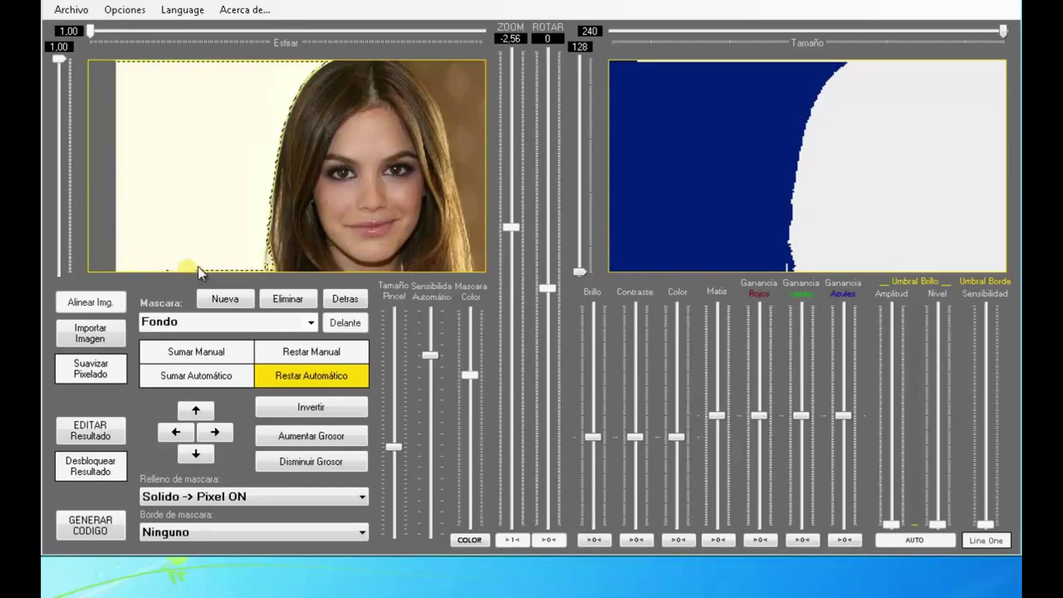
click(235, 268)
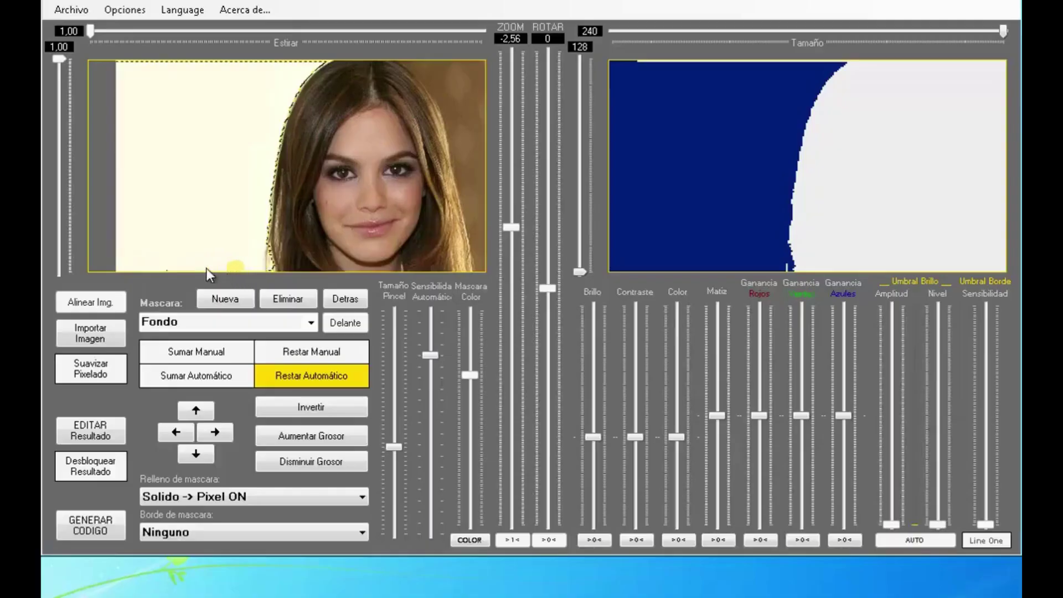
click(266, 166)
click(289, 143)
click(230, 138)
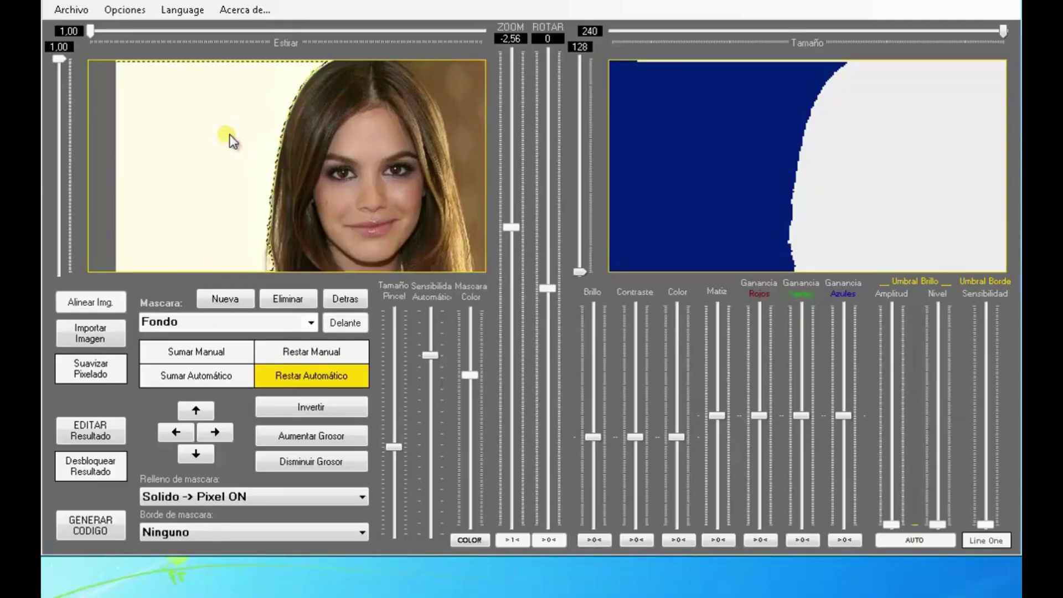
click(287, 134)
click(295, 70)
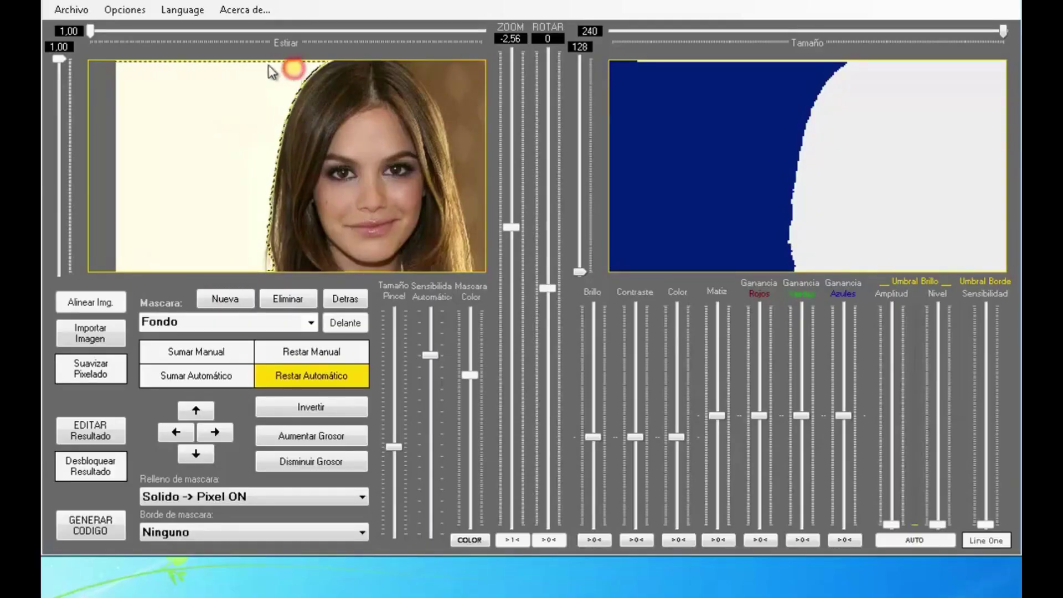
click(239, 63)
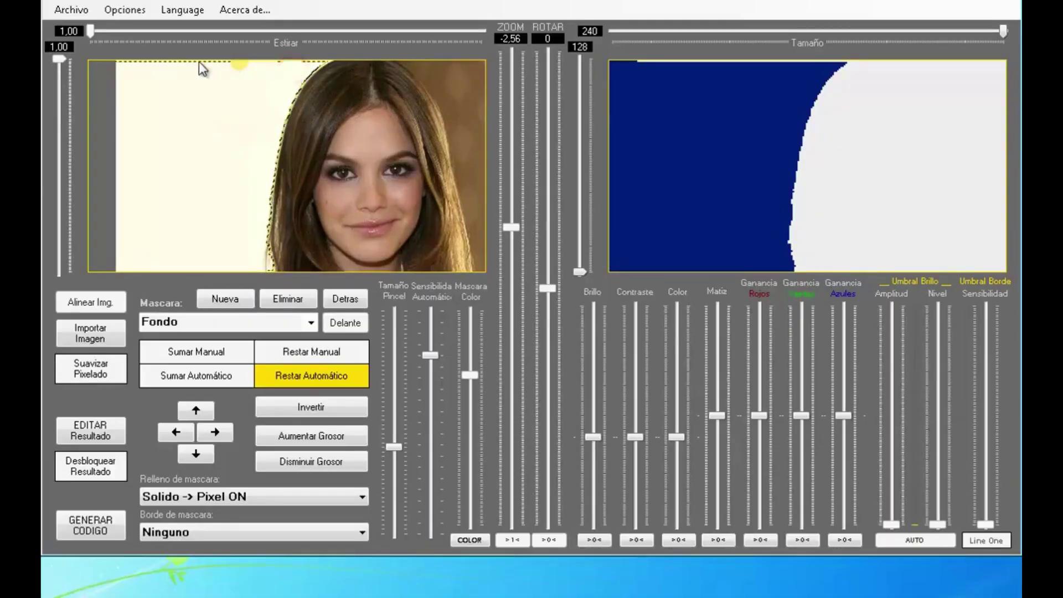
click(264, 64)
scroll(304, 62, down, 5)
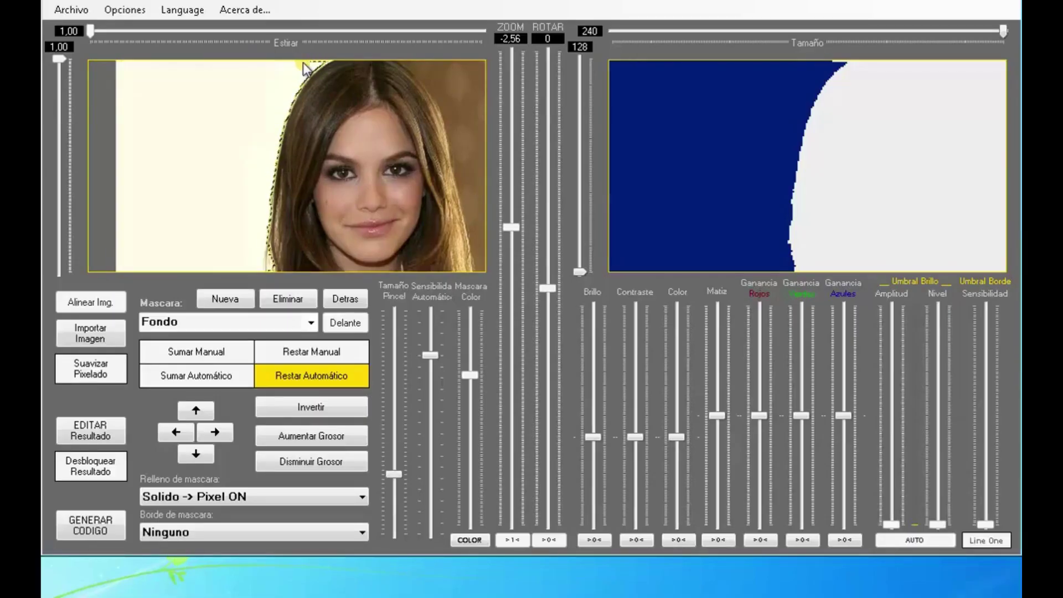
click(303, 62)
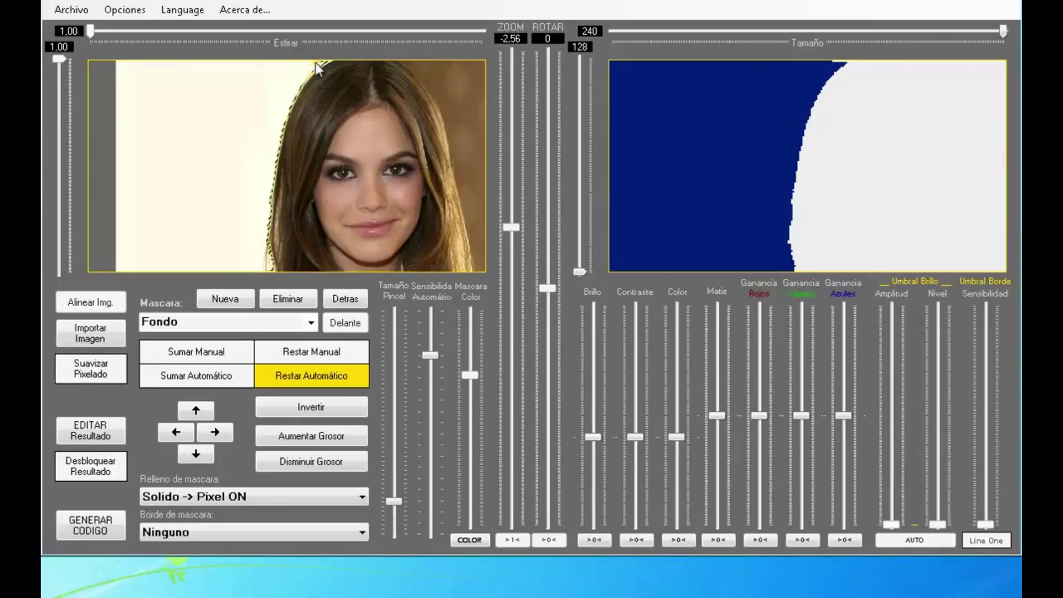
Raise the automatic sensitivity to its upper limit and automatically subtract the brown background from the Fondo mask, varying the brush size
drag(428, 353, 430, 310)
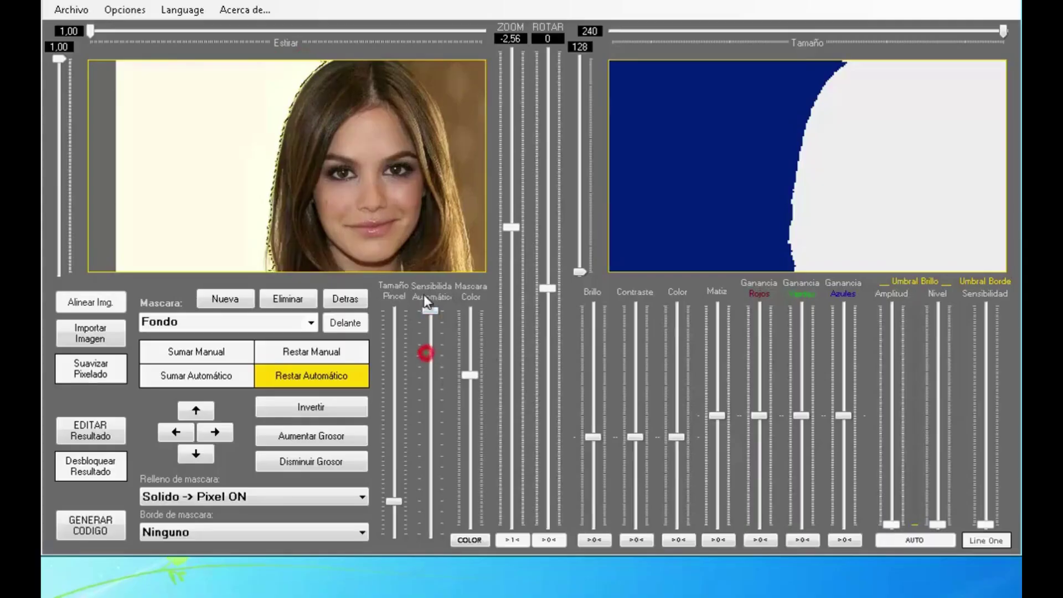
click(316, 364)
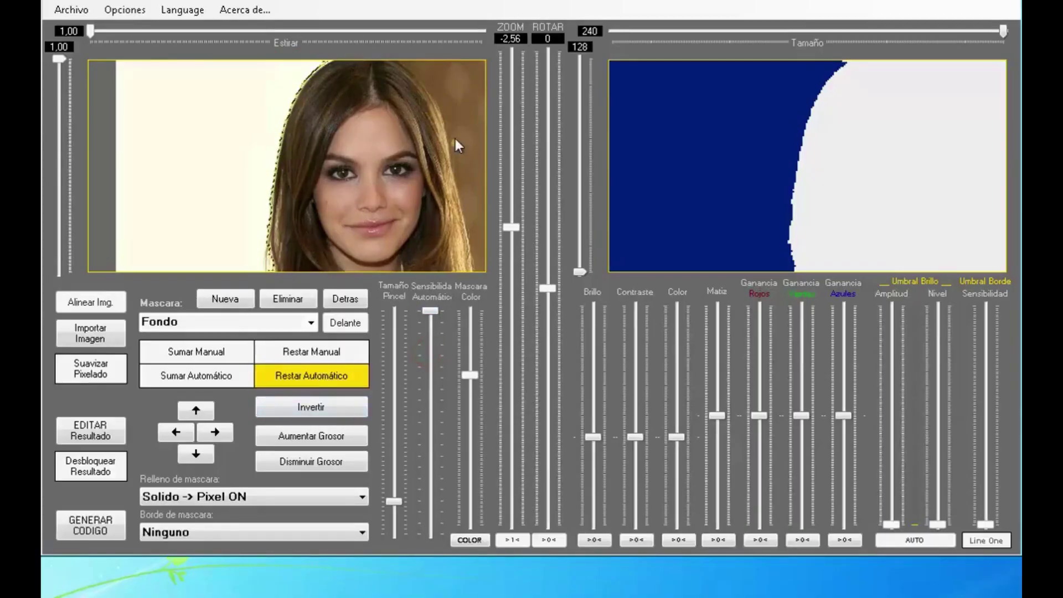
scroll(457, 126, up, 3)
click(457, 114)
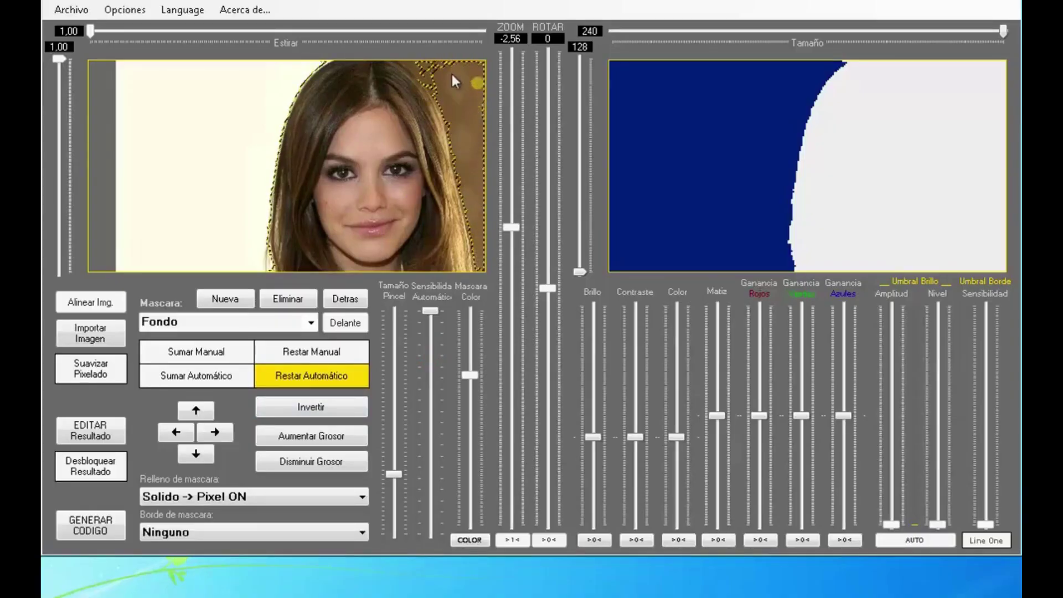
click(424, 69)
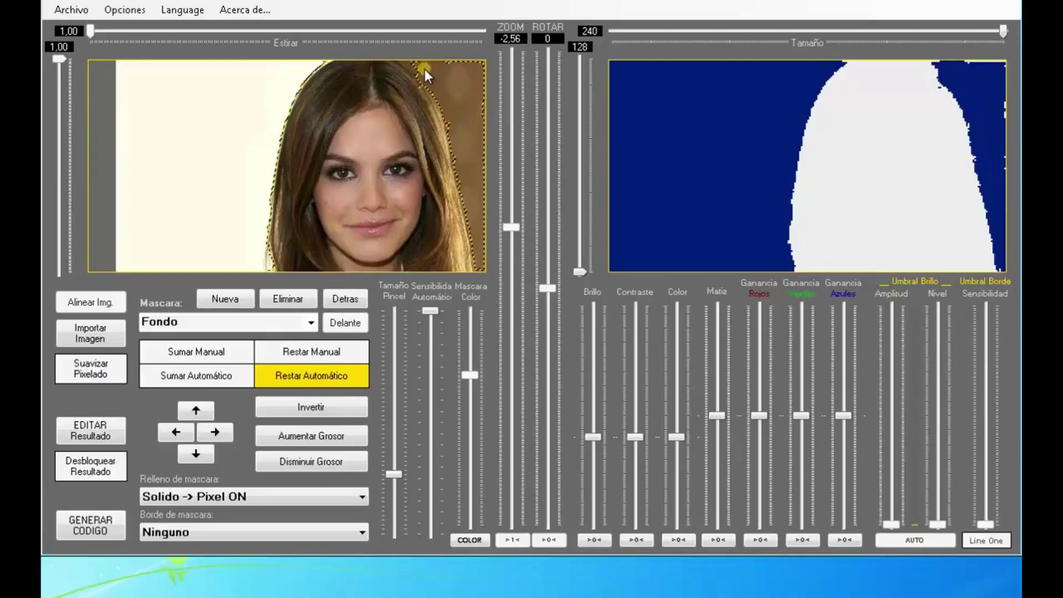
scroll(424, 69, down, 3)
click(441, 77)
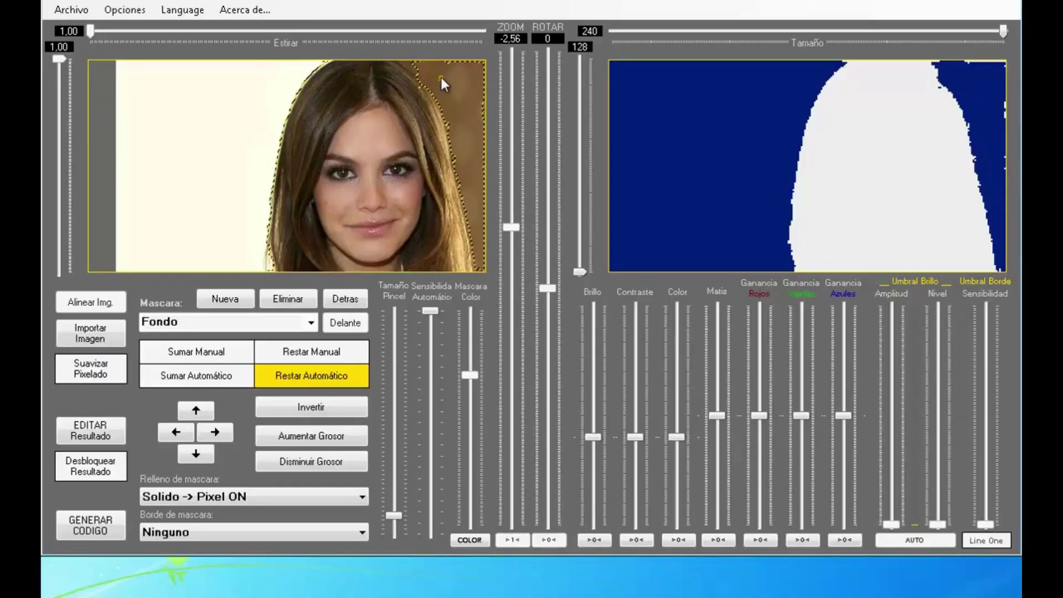
scroll(443, 73, up, 2)
click(426, 67)
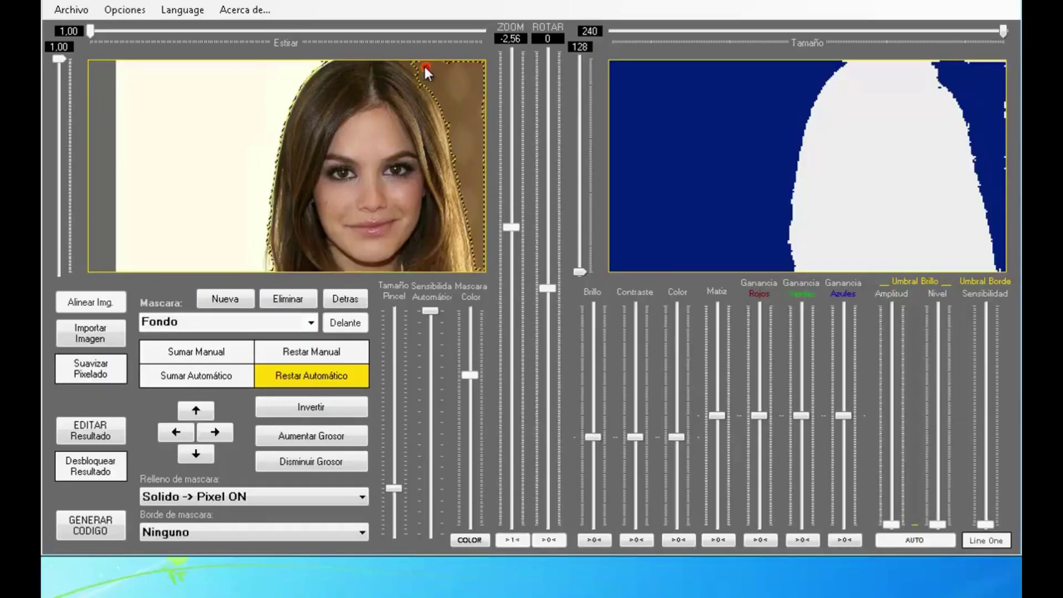
click(457, 122)
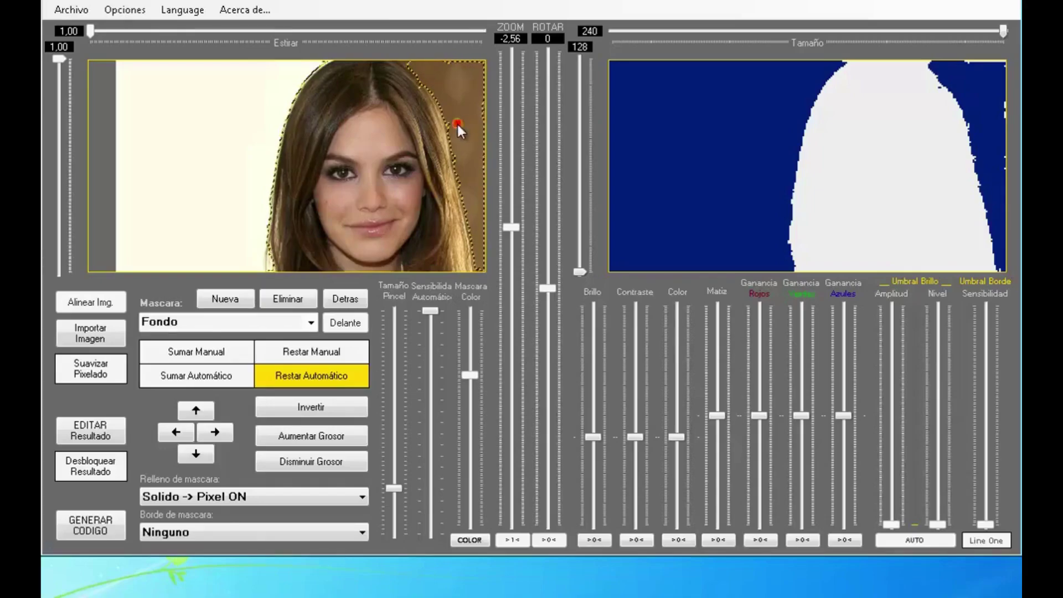
click(464, 180)
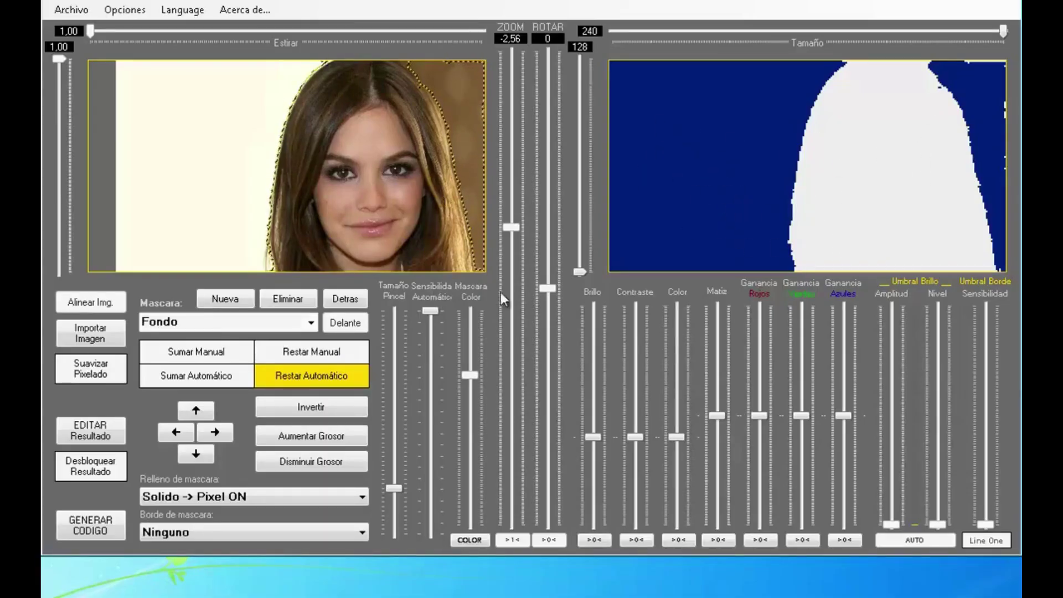
click(447, 112)
Manually subtract the remaining mask fragments along the photo's outer edge on the brown background side
click(324, 349)
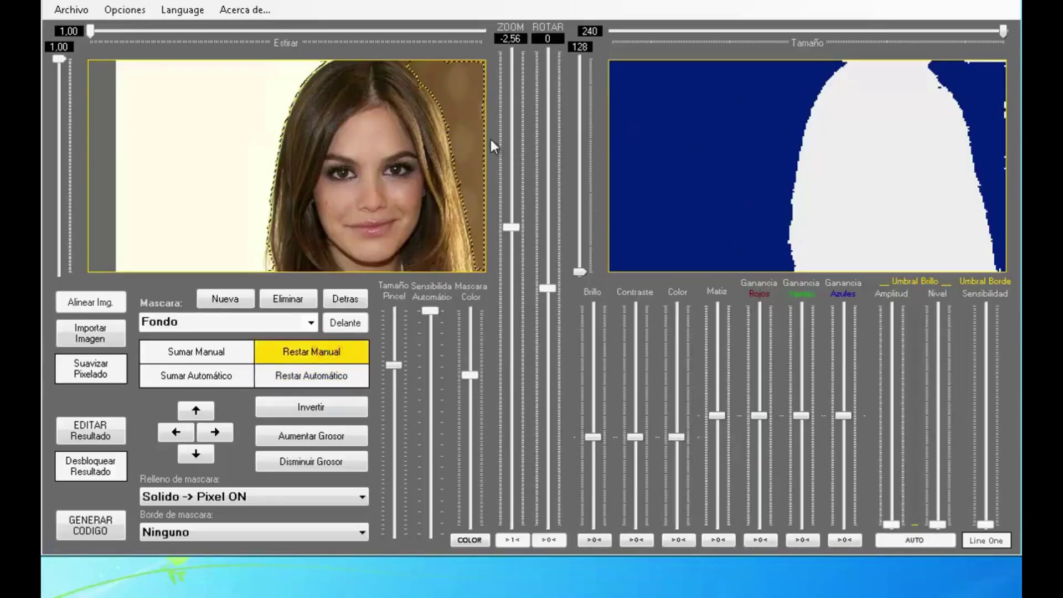
click(458, 77)
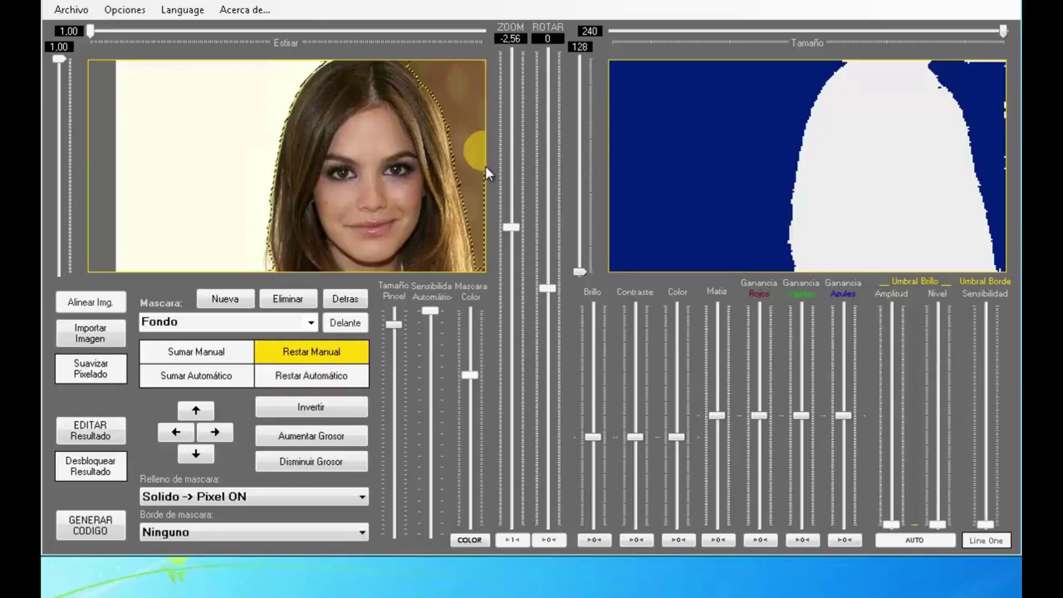
click(484, 192)
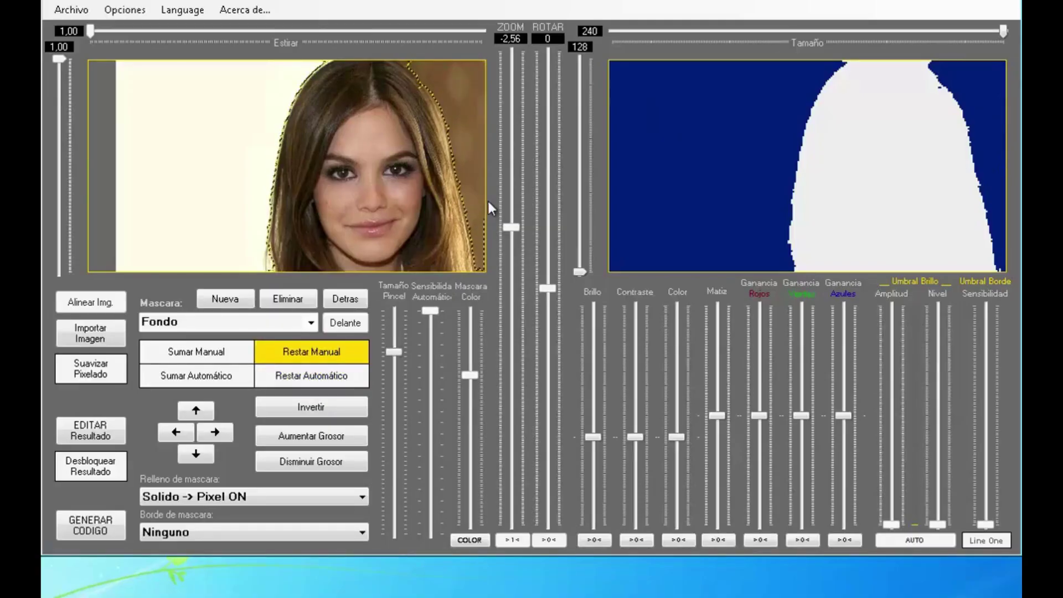
drag(488, 202, 481, 265)
click(483, 246)
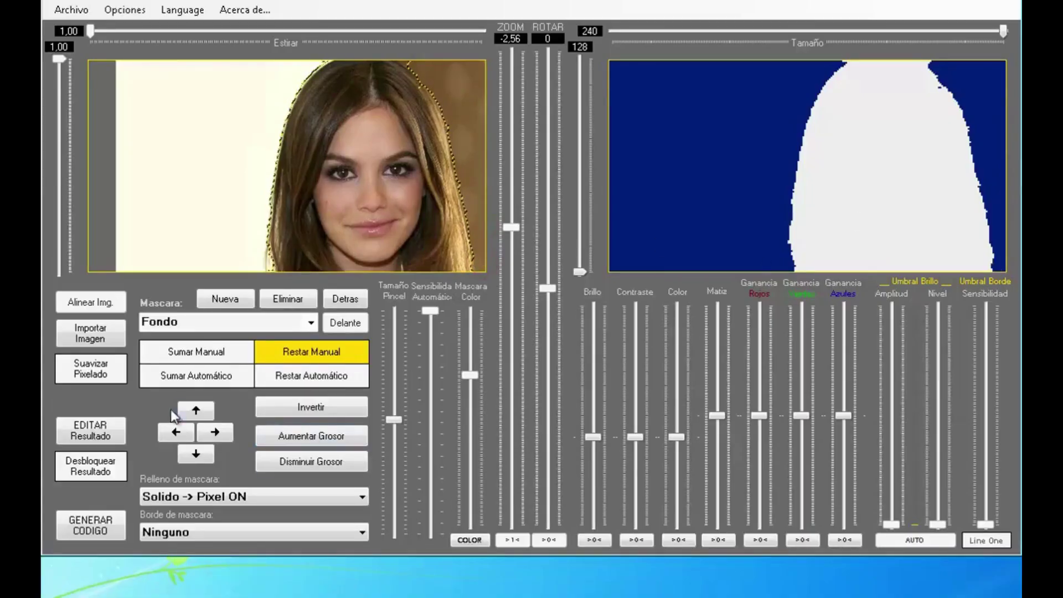
Select the Fondo mask and send it backward behind the Barbilla, Boca, Ojos and hair masks
click(312, 322)
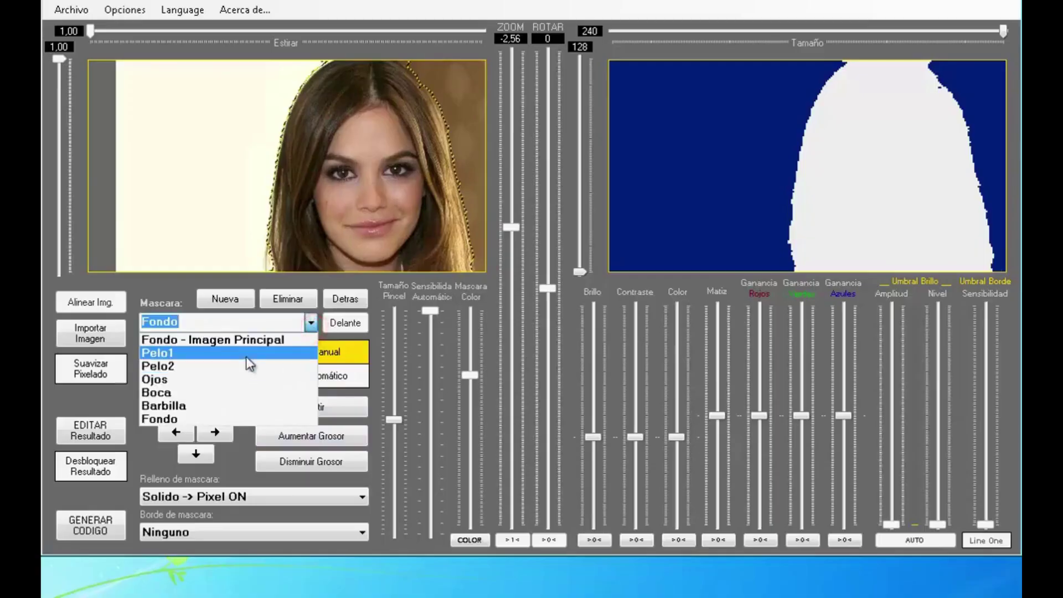
click(161, 420)
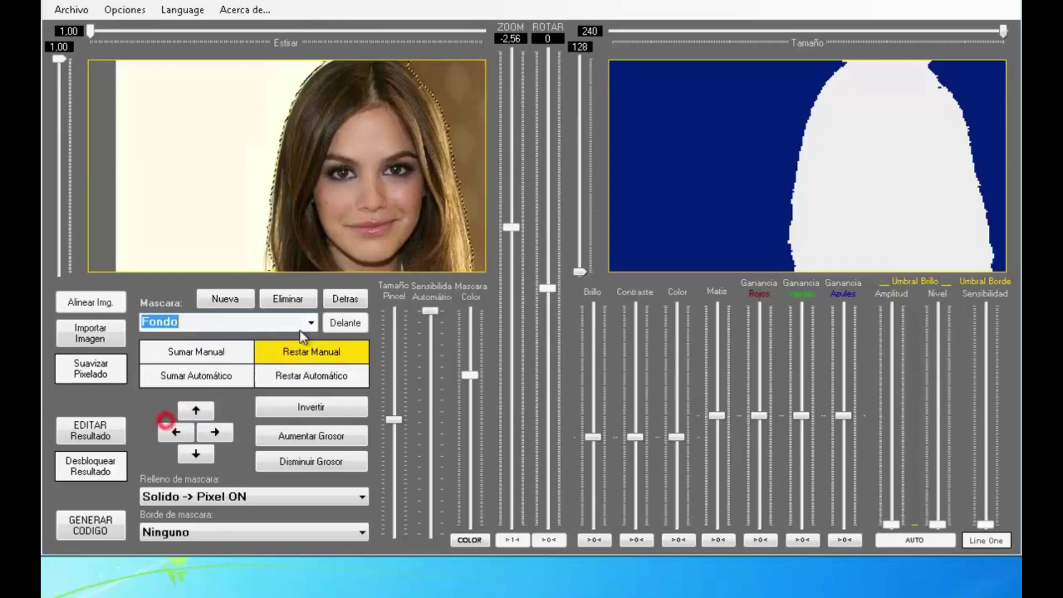
click(349, 301)
click(351, 305)
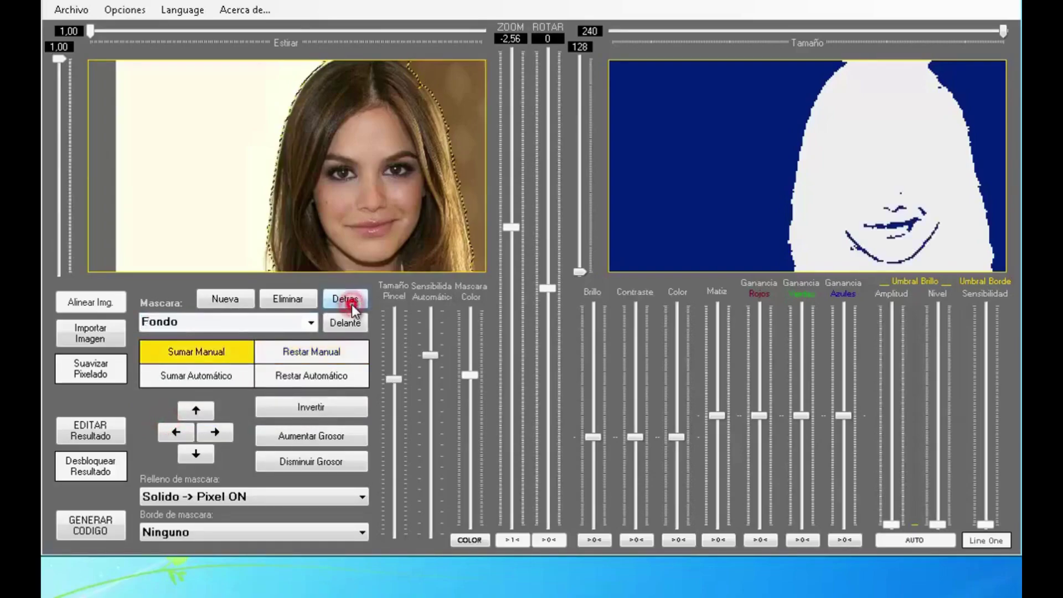
click(352, 305)
click(351, 304)
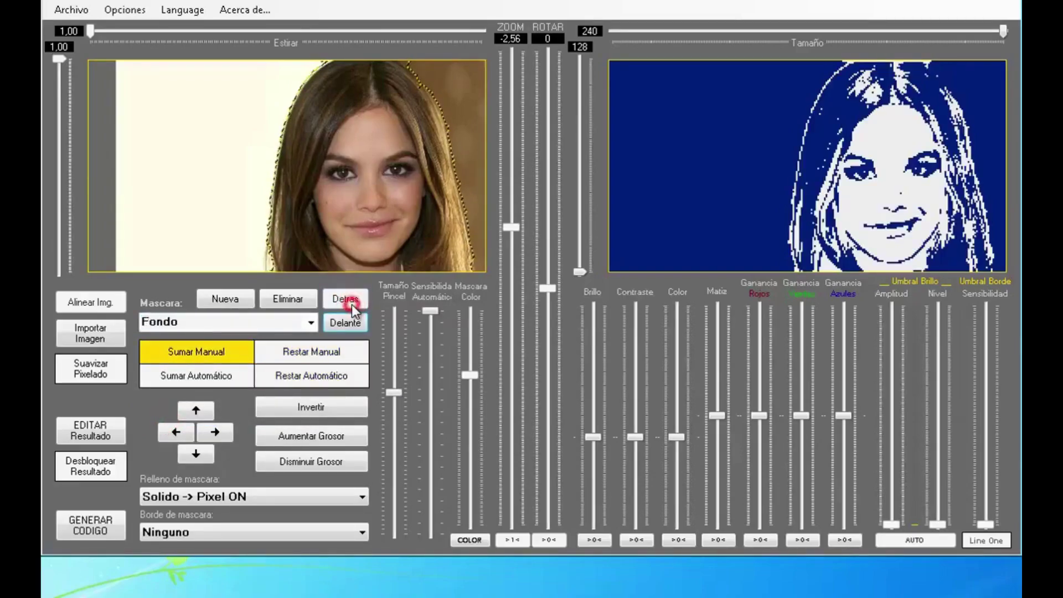